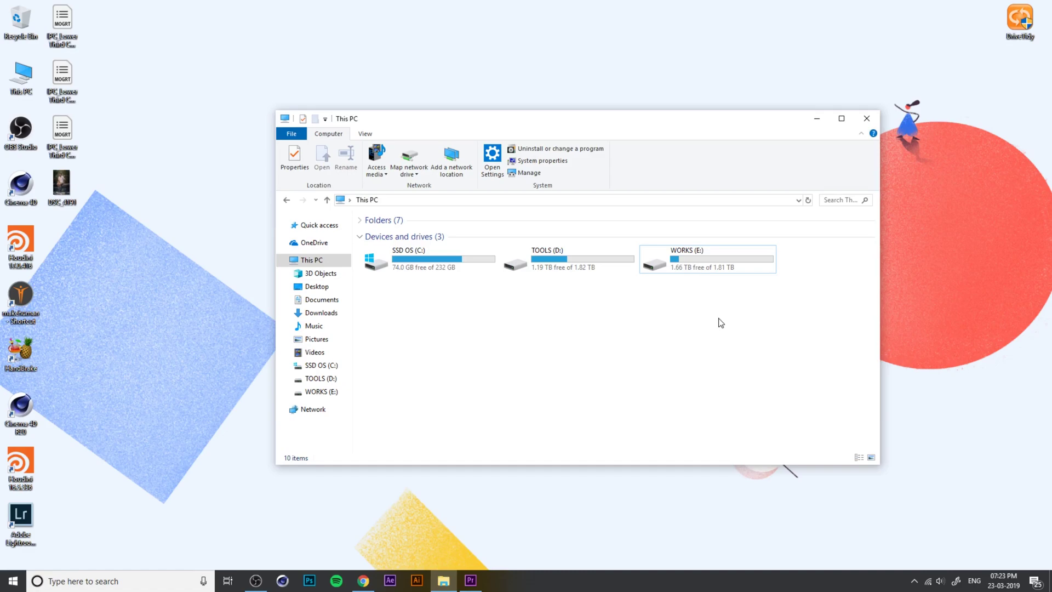
# Create a folder named VIDEO PROJECT on the WORKS (E:) drive and open it.
pyautogui.doubleClick(704, 268)
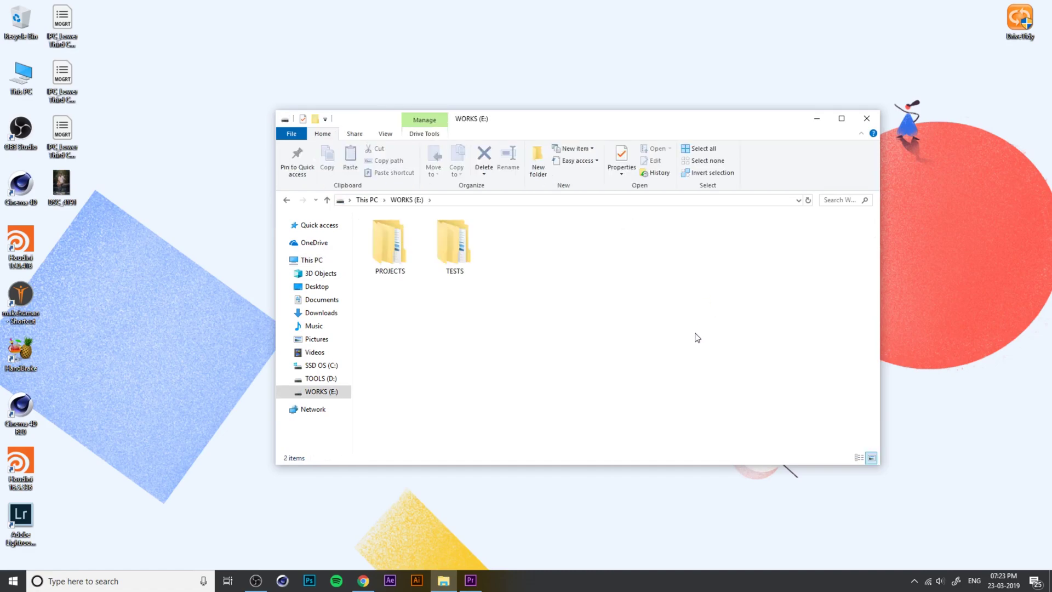
pyautogui.hotkey('ctrl', 'shift', 'n')
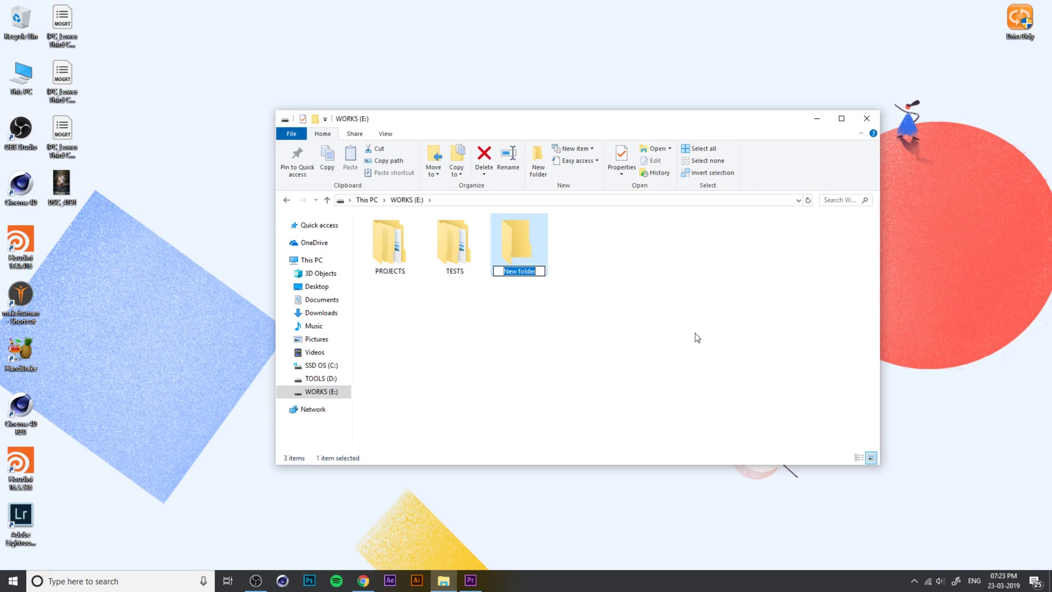
pyautogui.write('VIDEO PROJECT')
pyautogui.press('Return')
pyautogui.press('Return')
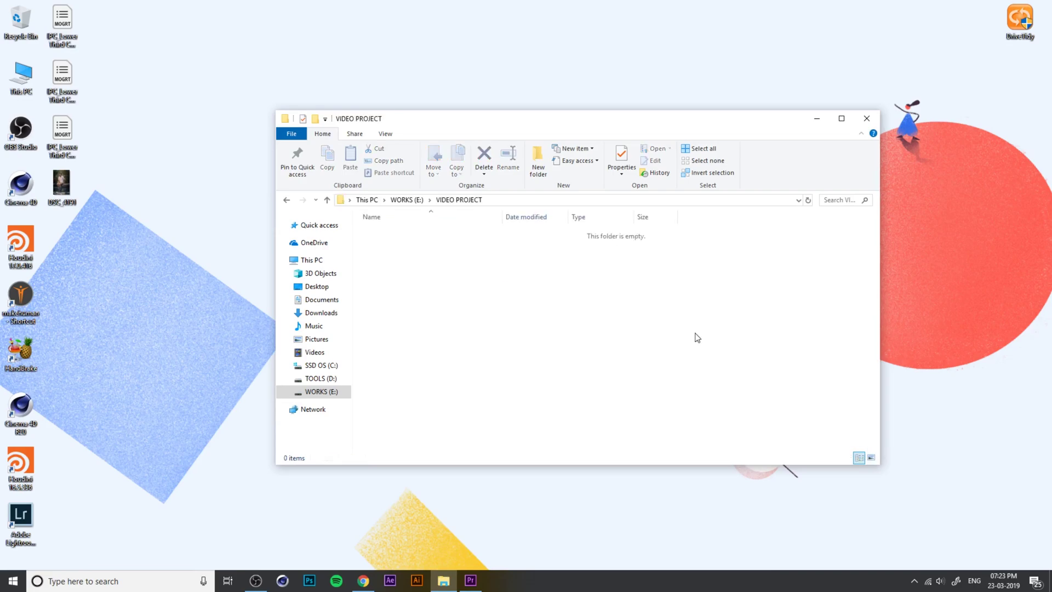
# Create a folder named 01 - PARAV inside VIDEO PROJECT.
pyautogui.hotkey('ctrl', 'shift', 'n')
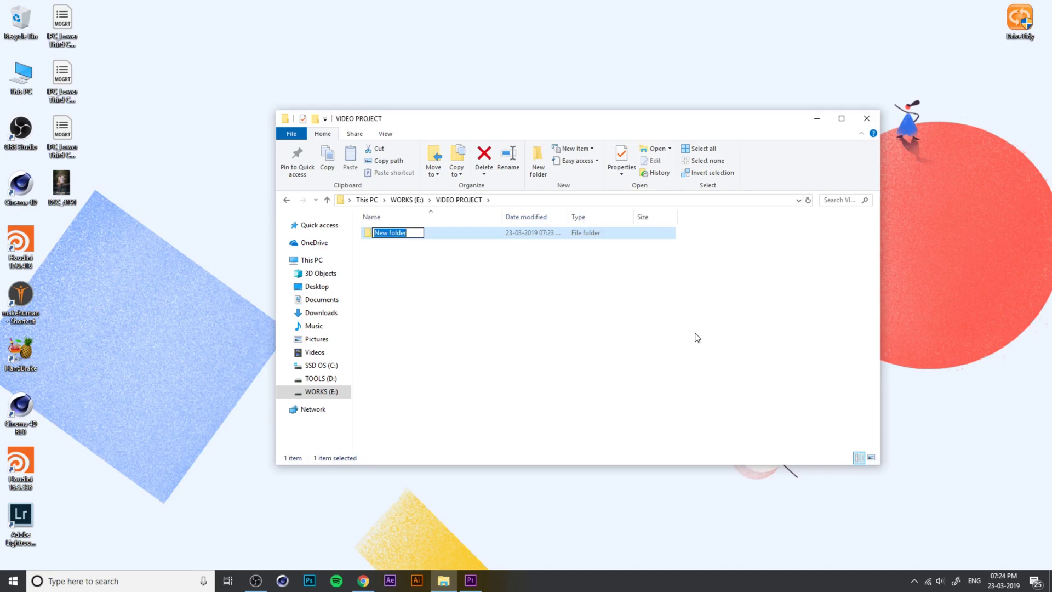
pyautogui.write('01 - PARAV')
pyautogui.press('Return')
# Create a second folder named 02 - EXPLORE CALICUT inside VIDEO PROJECT.
pyautogui.hotkey('ctrl', 'shift', 'n')
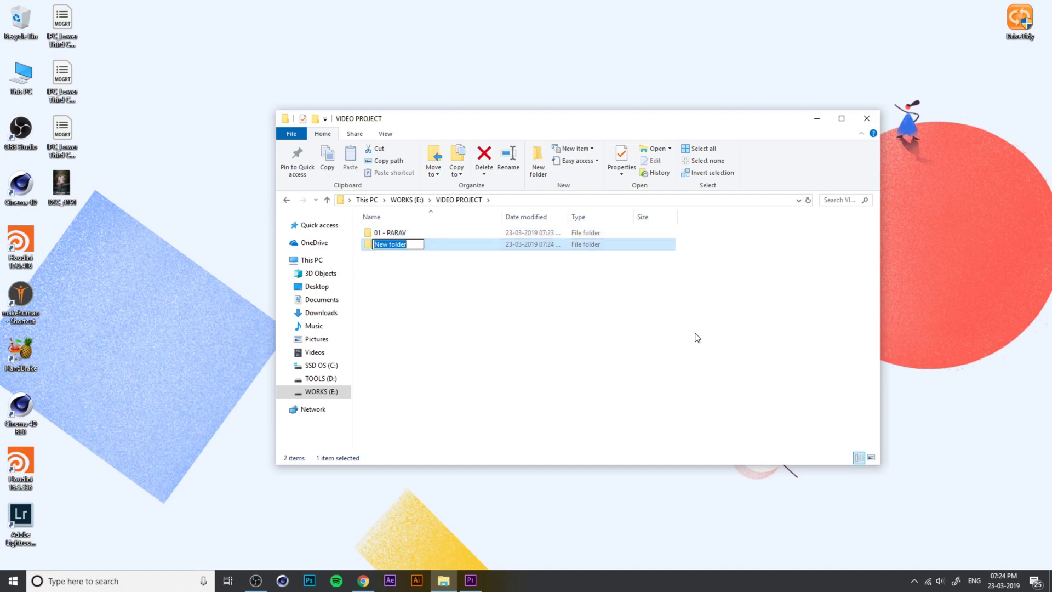
pyautogui.write('02 - ')
pyautogui.write('TRA')
pyautogui.press('BackSpace')
pyautogui.press('BackSpace')
pyautogui.press('BackSpace')
pyautogui.write('EXPLORE CALICUT')
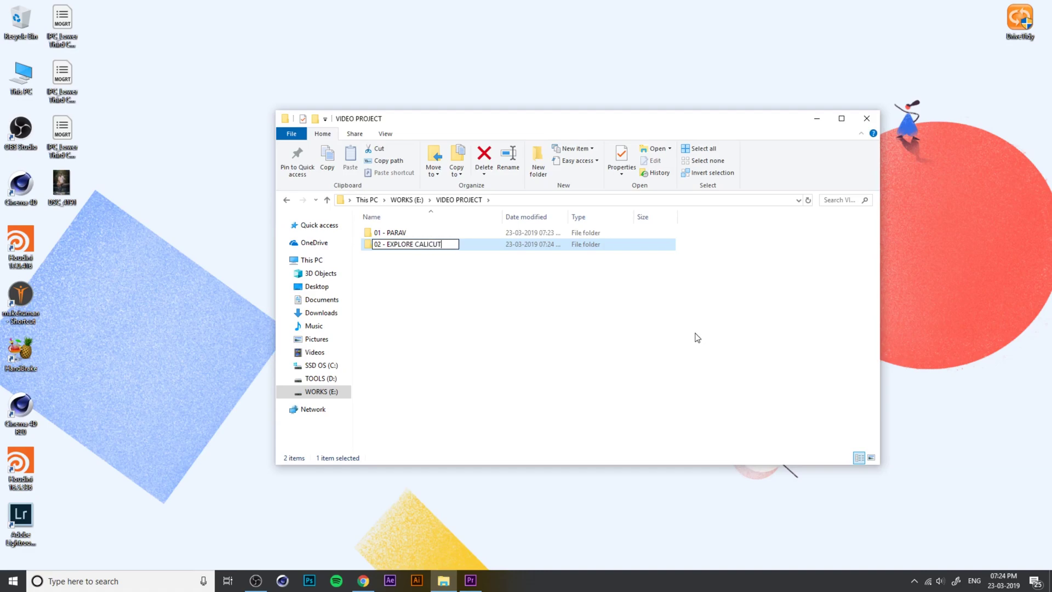
pyautogui.press('Return')
pyautogui.hotkey('ctrl', 'shift', 'n')
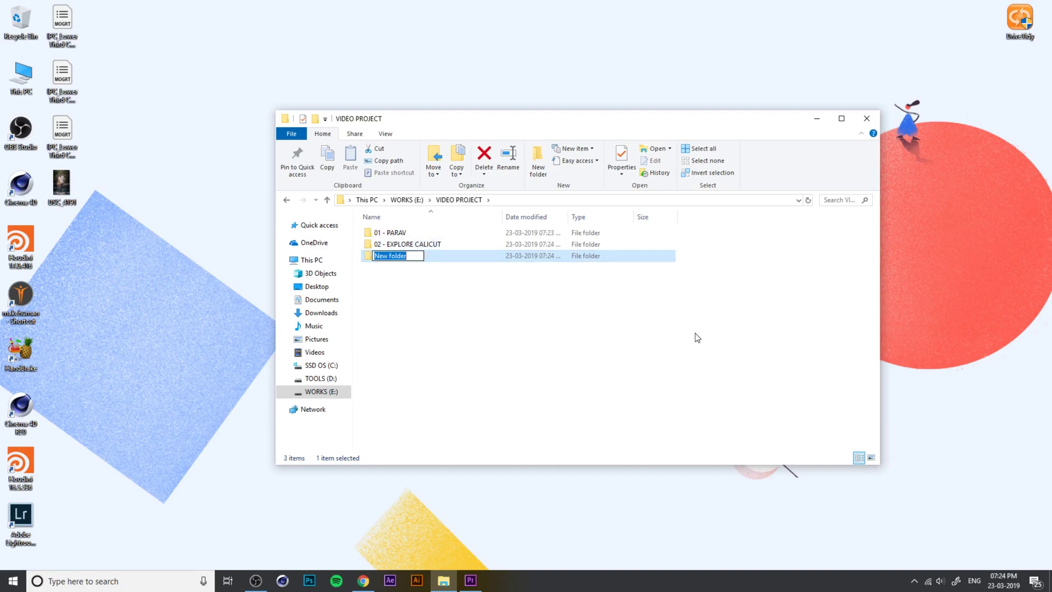
pyautogui.click(697, 337)
pyautogui.hotkey('ctrl', 'z')
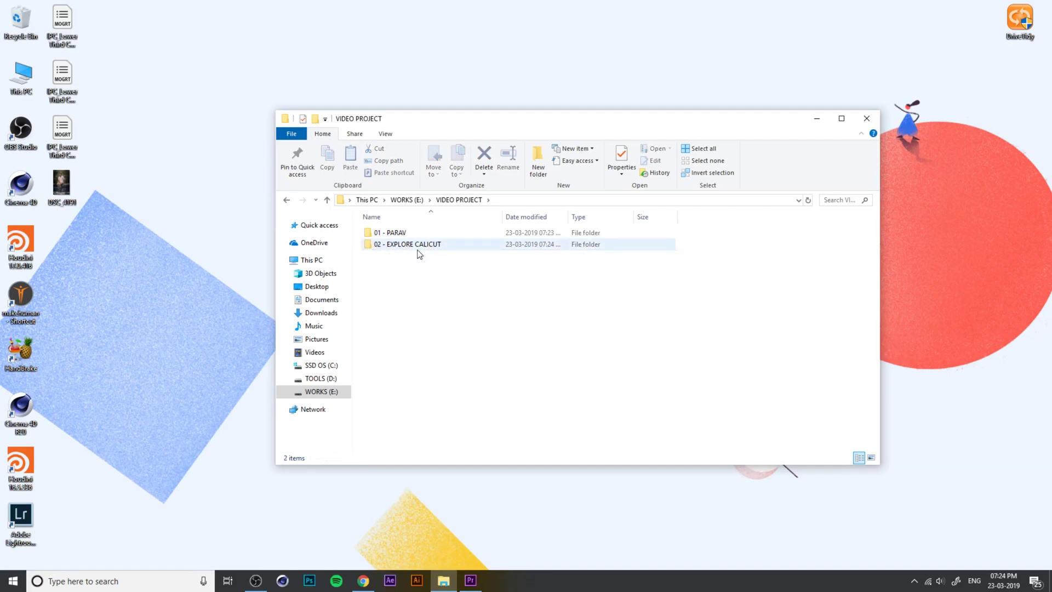
# Show the VIDEO PROJECT contents as large icons and delete the 02 - EXPLORE CALICUT folder.
pyautogui.click(412, 244)
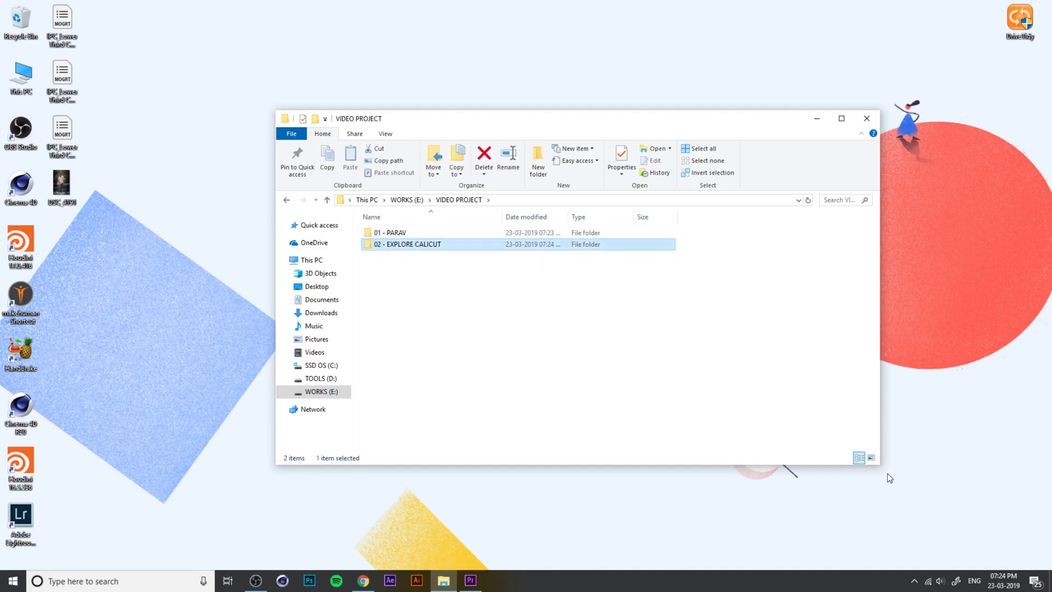
pyautogui.click(872, 458)
pyautogui.click(456, 231)
pyautogui.press('Delete')
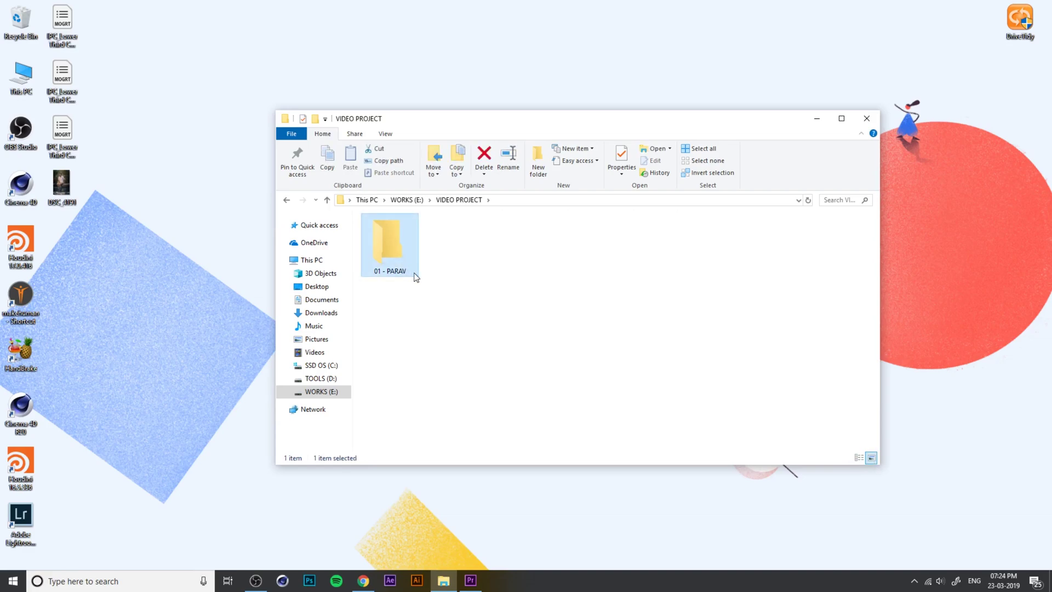
# Rename the 01 - PARAV folder to 01 - PARAVA.
pyautogui.click(412, 272)
pyautogui.click(411, 271)
pyautogui.write('A')
pyautogui.click(574, 336)
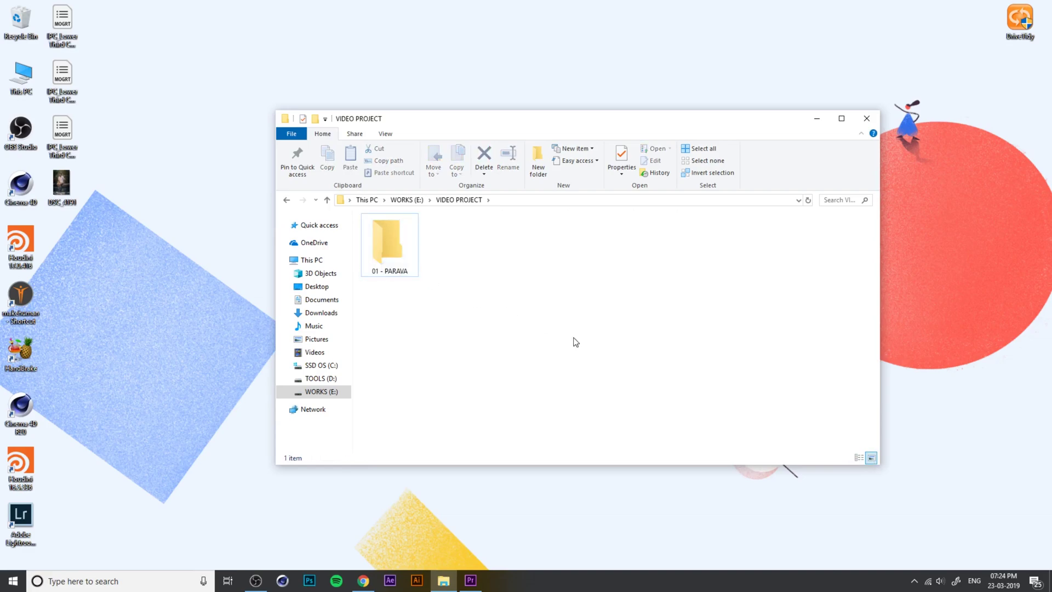
# Open the 01 - PARAVA folder and create a subfolder named FILE in it.
pyautogui.doubleClick(400, 263)
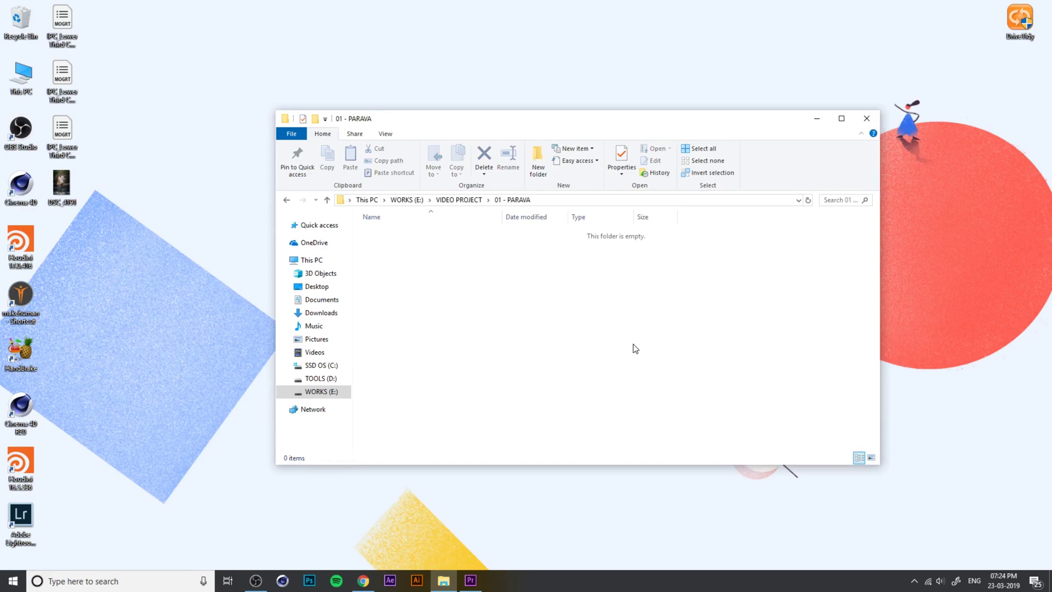
pyautogui.hotkey('ctrl', 'shift', 'n')
pyautogui.write('FILE')
pyautogui.press('Return')
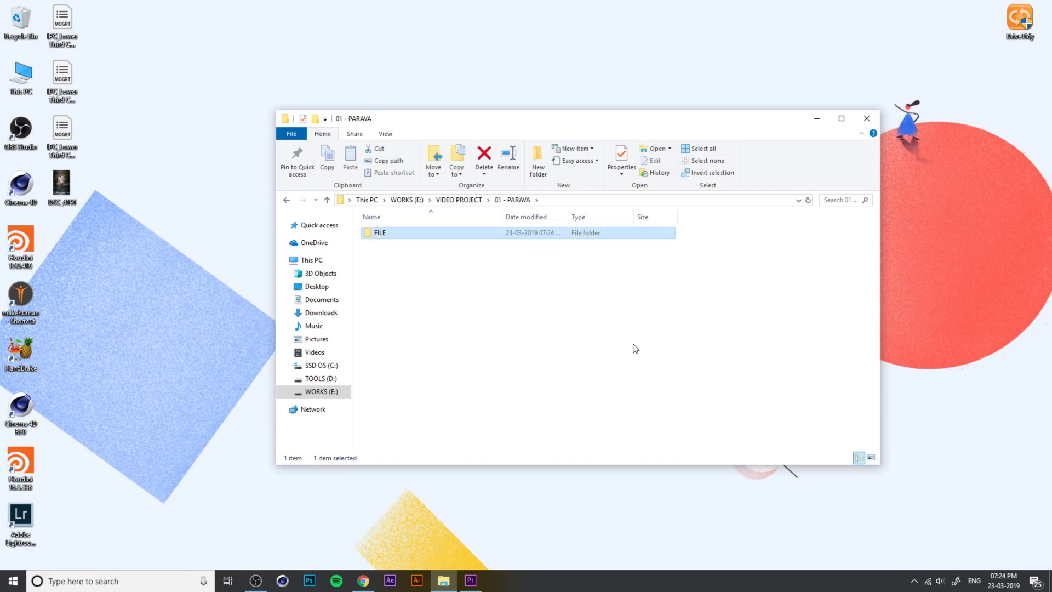
# Add a subfolder named FOOTAGE inside 01 - PARAVA.
pyautogui.hotkey('ctrl', 'shift', 'n')
pyautogui.write('FOOTAF')
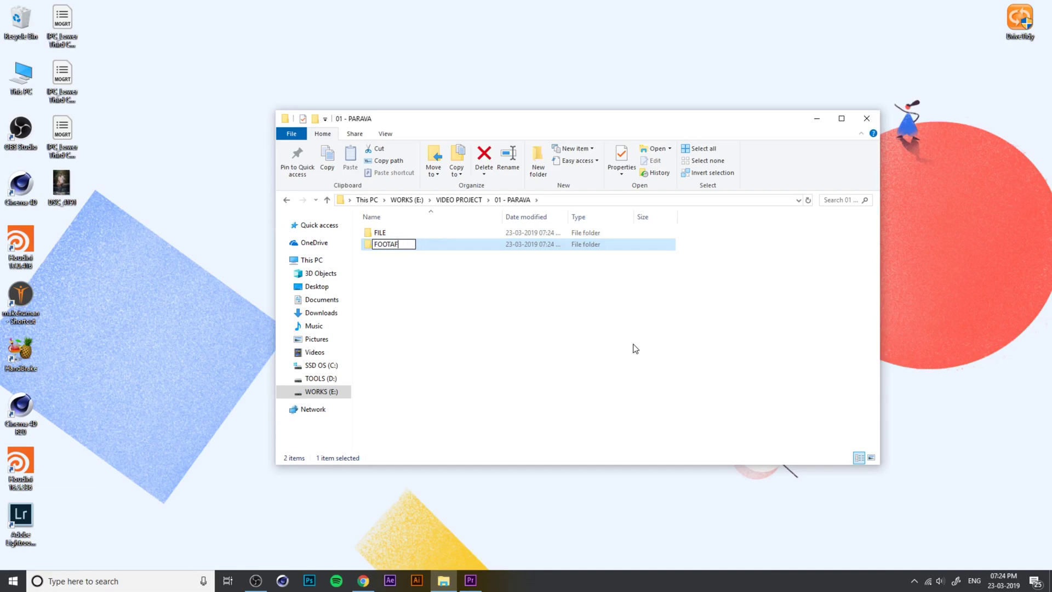
pyautogui.press('BackSpace')
pyautogui.write('GE')
pyautogui.press('Return')
# Add a subfolder named TOOLS inside 01 - PARAVA and show the contents as large icons.
pyautogui.hotkey('ctrl', 'shift', 'n')
pyautogui.write('TOOLS')
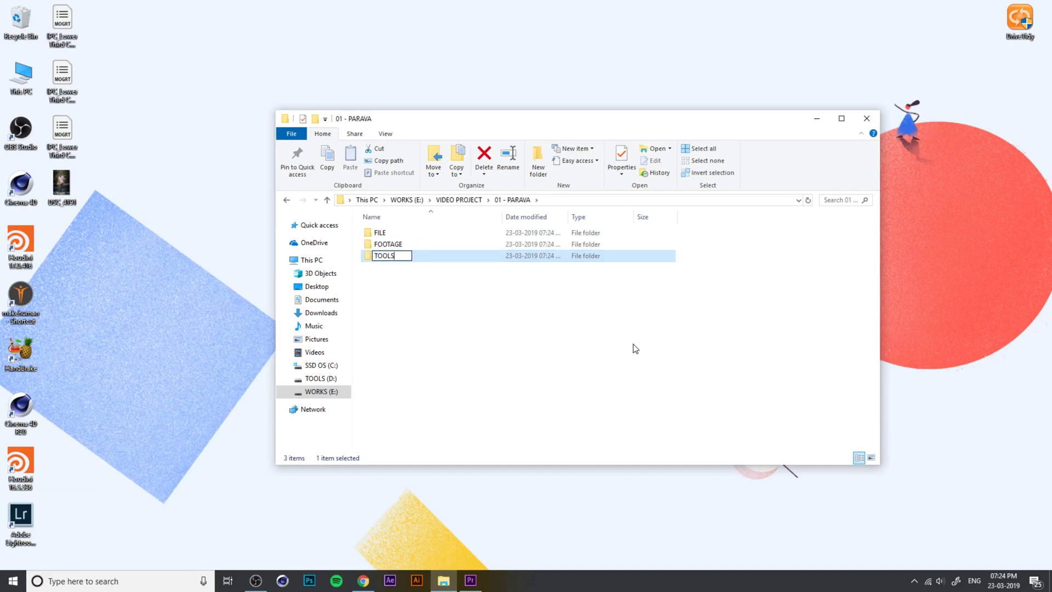
pyautogui.press('Return')
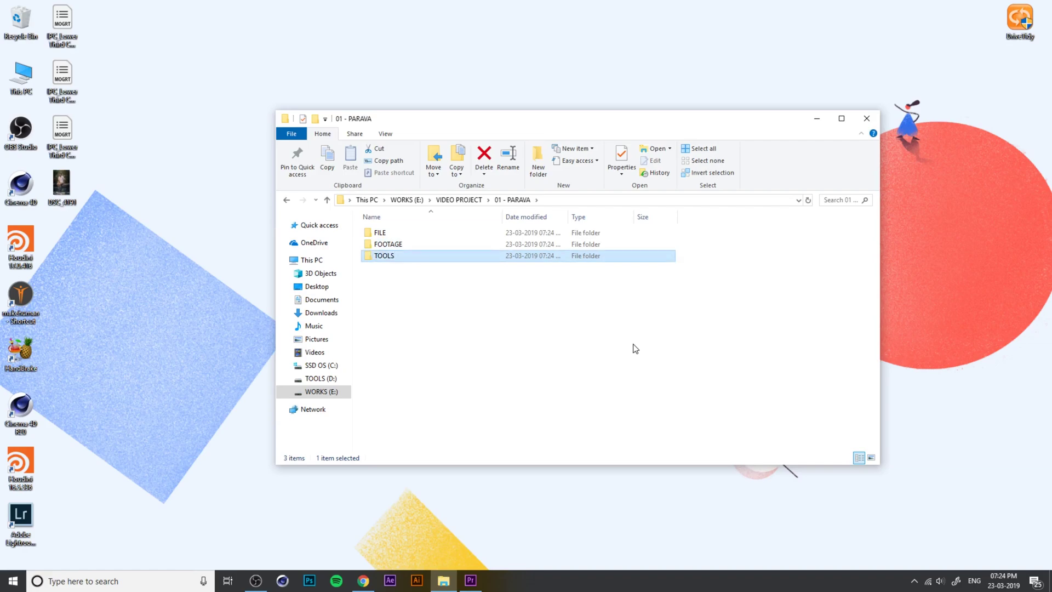
pyautogui.click(872, 458)
pyautogui.click(426, 306)
# Review the three subfolders of 01 - PARAVA, looking inside FOOTAGE and TOOLS, and return to 01 - PARAVA.
pyautogui.moveTo(546, 344); pyautogui.dragTo(372, 249)
pyautogui.click(388, 230)
pyautogui.click(388, 234)
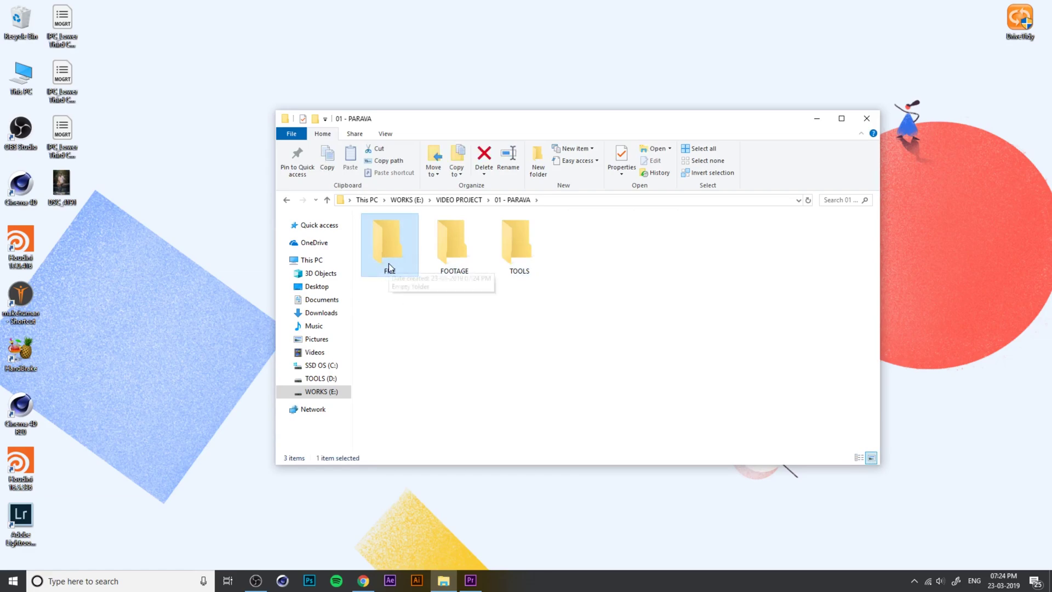
pyautogui.click(480, 239)
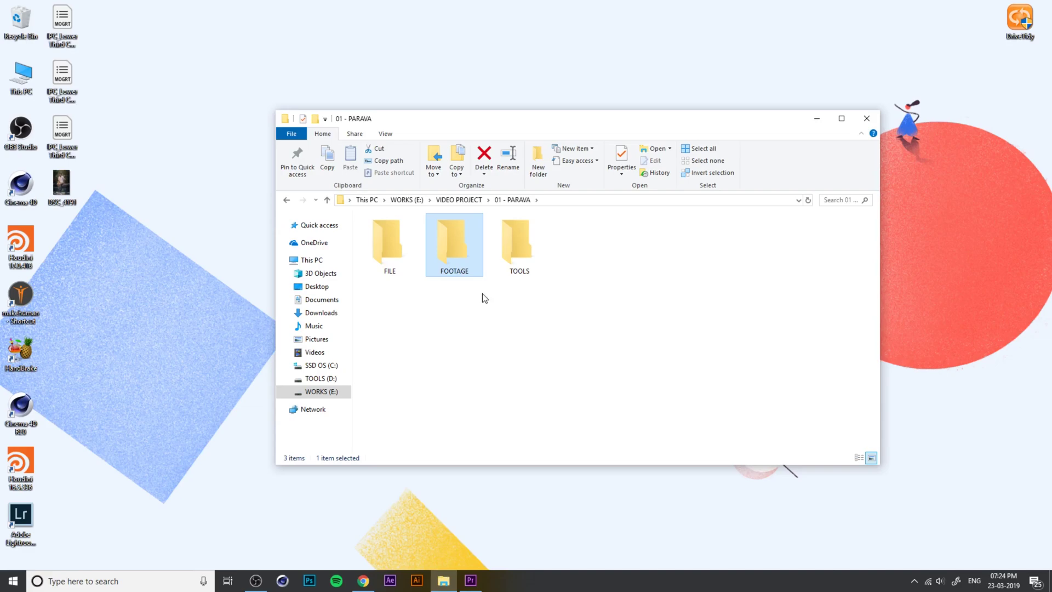
pyautogui.doubleClick(449, 243)
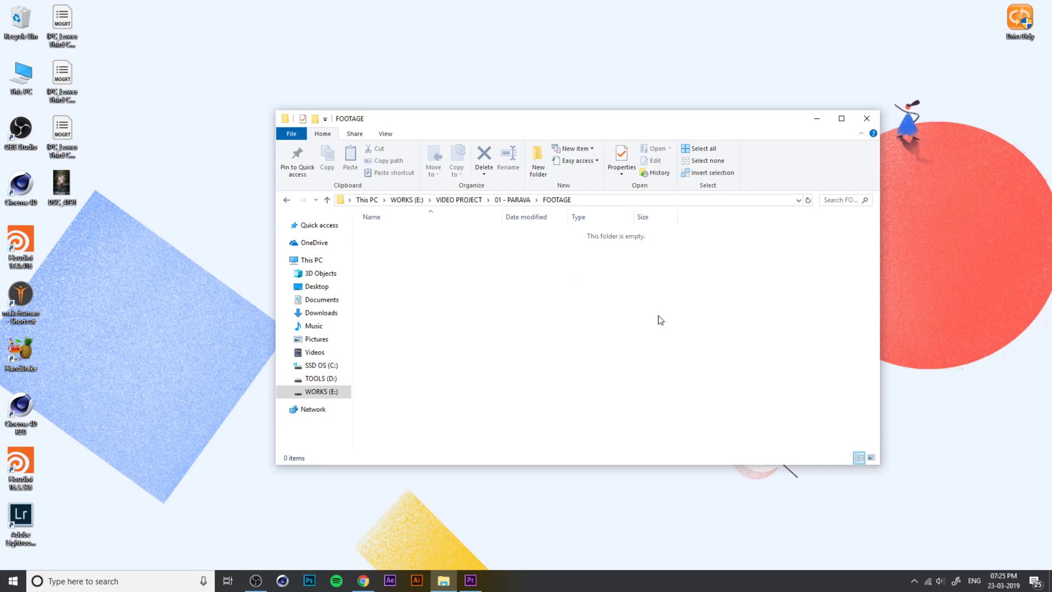
pyautogui.hotkey('alt', 'Left')
pyautogui.doubleClick(518, 233)
pyautogui.click(511, 201)
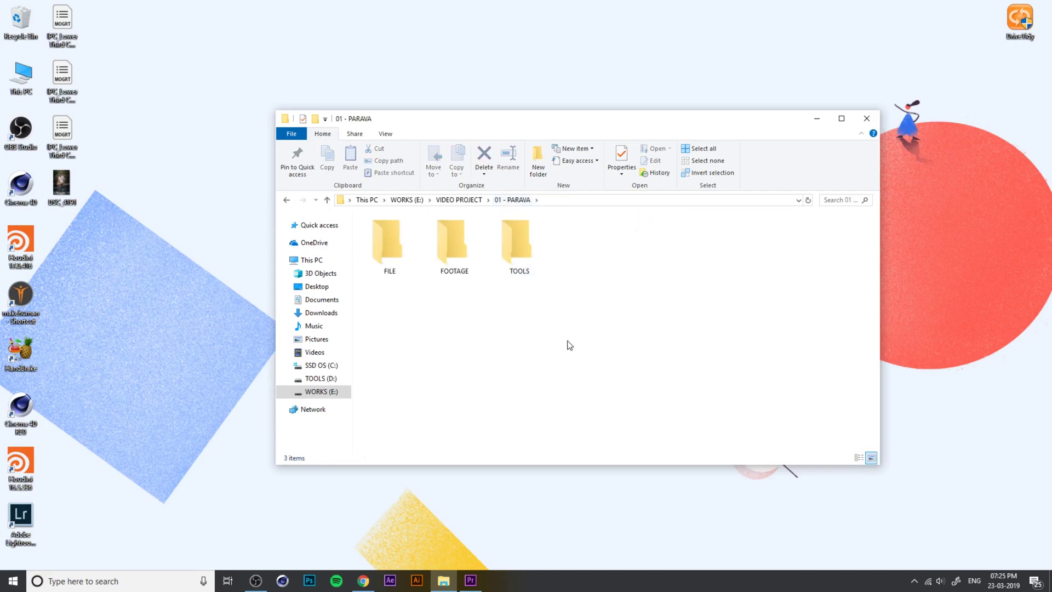
# Return to VIDEO PROJECT and create a folder named 02 - EXPLORE CALICUT beside 01 - PARAVA.
pyautogui.click(438, 201)
pyautogui.click(504, 364)
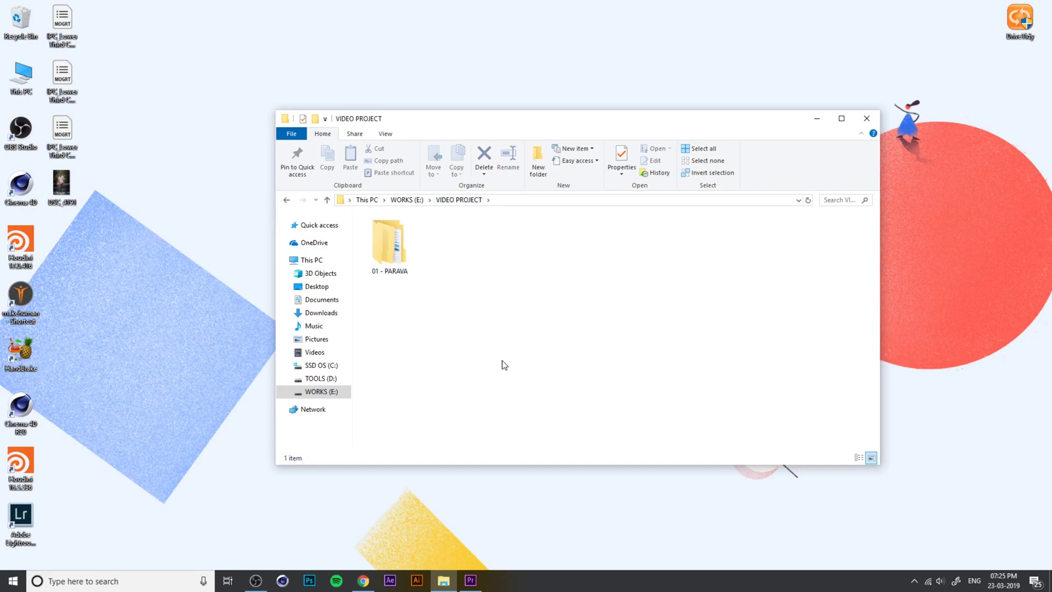
pyautogui.click(382, 238)
pyautogui.rightClick(380, 234)
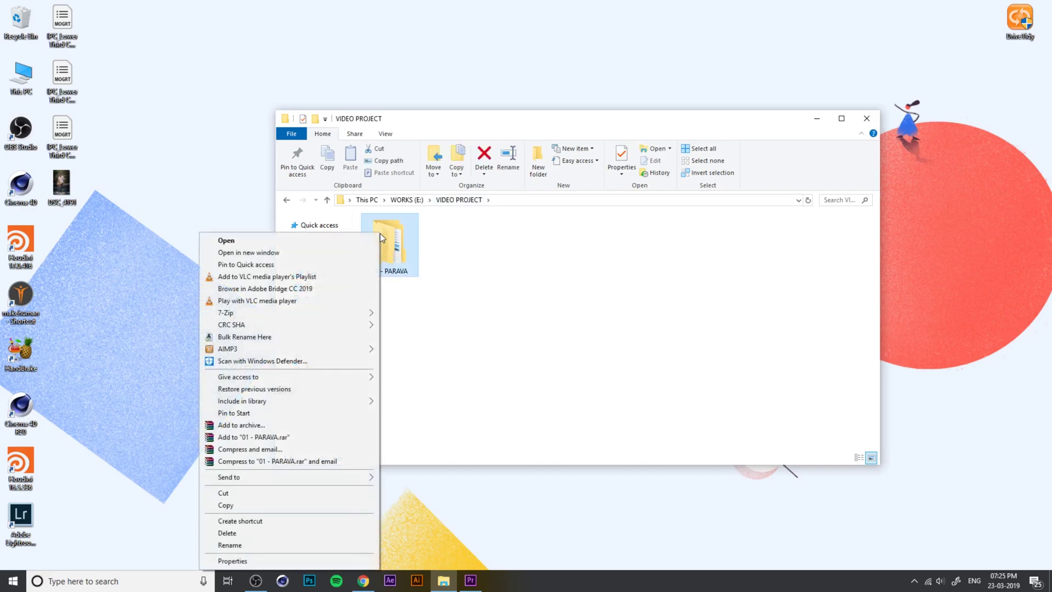
pyautogui.click(484, 332)
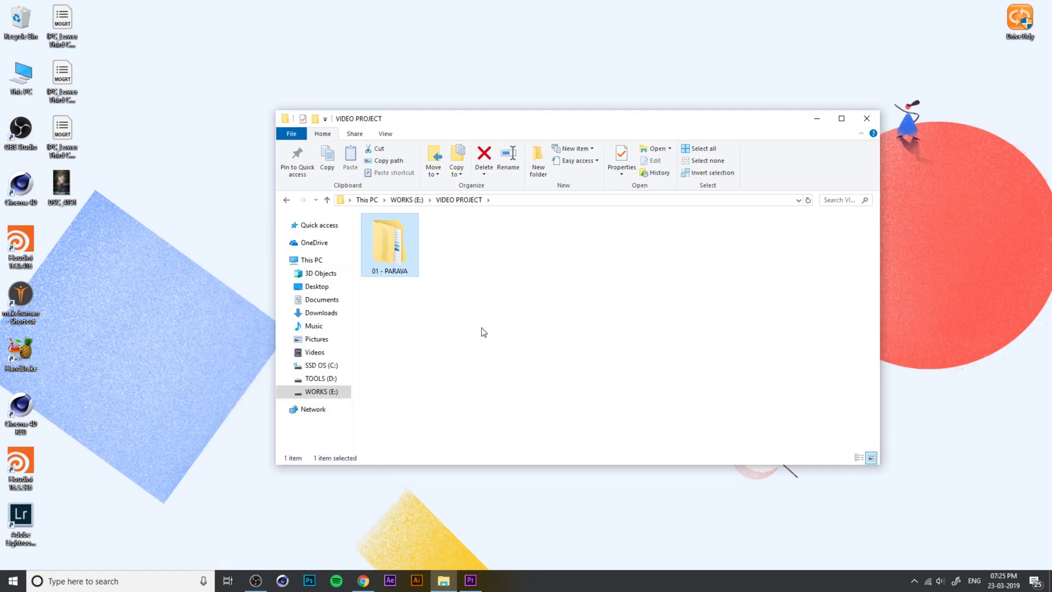
pyautogui.hotkey('ctrl', 'shift', 'n')
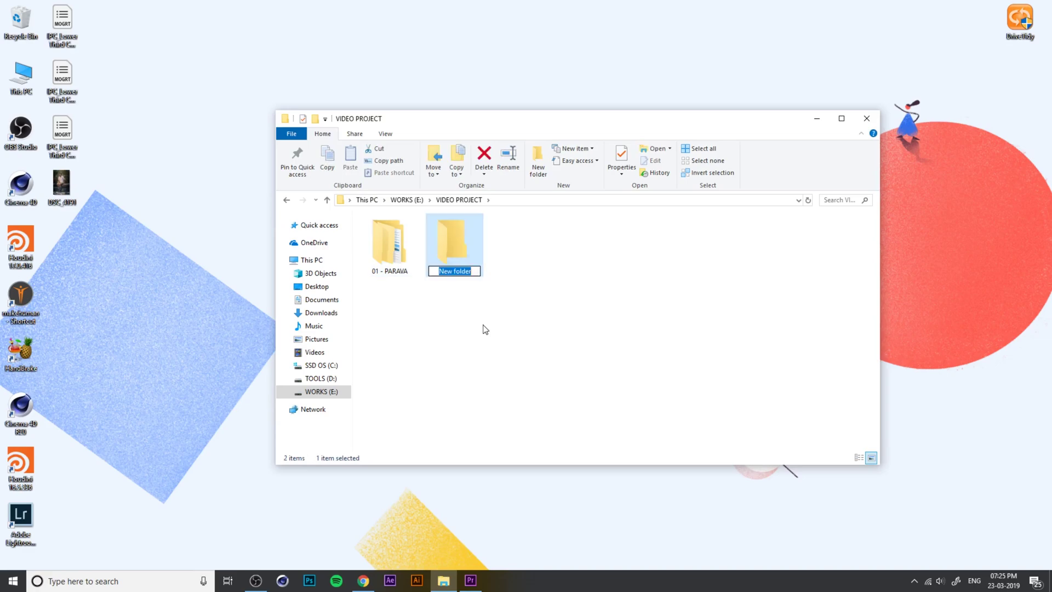
pyautogui.write('02 - EXPLORE CALICUT')
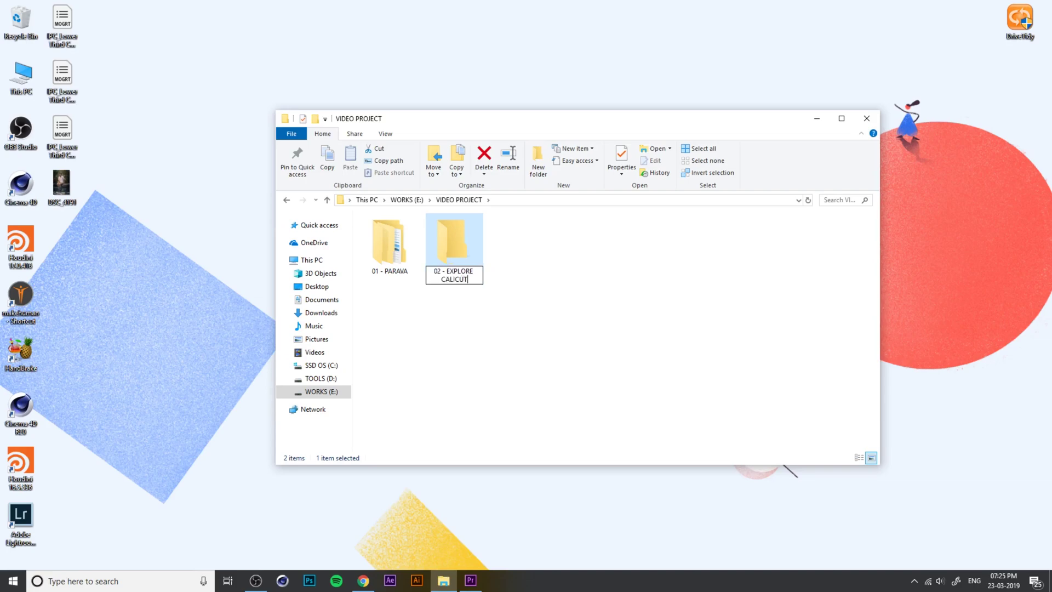
pyautogui.press('Return')
# Copy the FILE, FOOTAGE and TOOLS subfolders from 01 - PARAVA into 02 - EXPLORE CALICUT and show them as large icons.
pyautogui.doubleClick(373, 237)
pyautogui.moveTo(568, 319); pyautogui.dragTo(384, 253)
pyautogui.hotkey('ctrl', 'c')
pyautogui.hotkey('alt', 'Left')
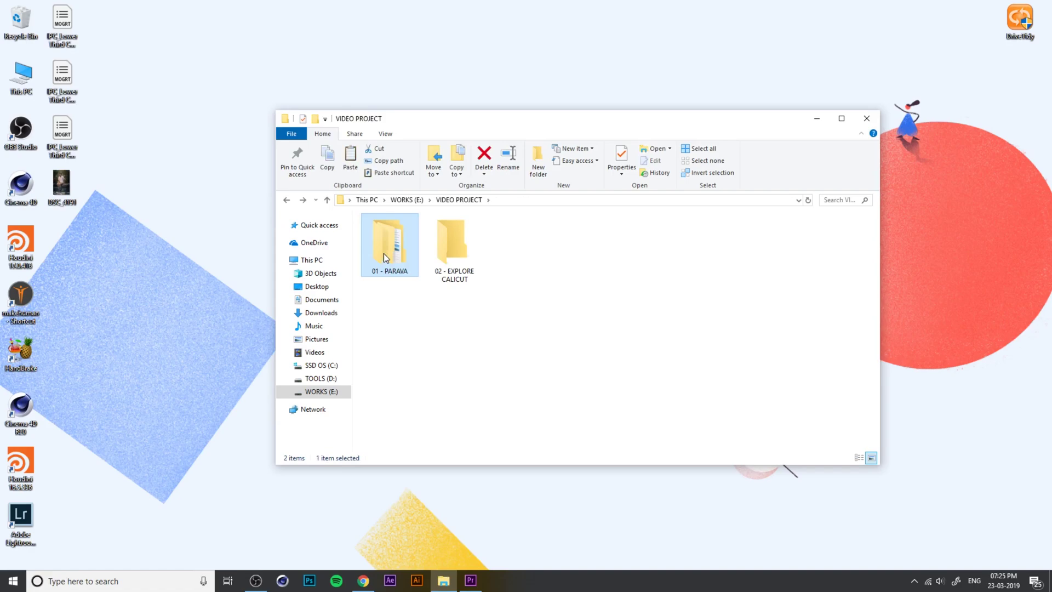
pyautogui.press('Return')
pyautogui.hotkey('ctrl', 'v')
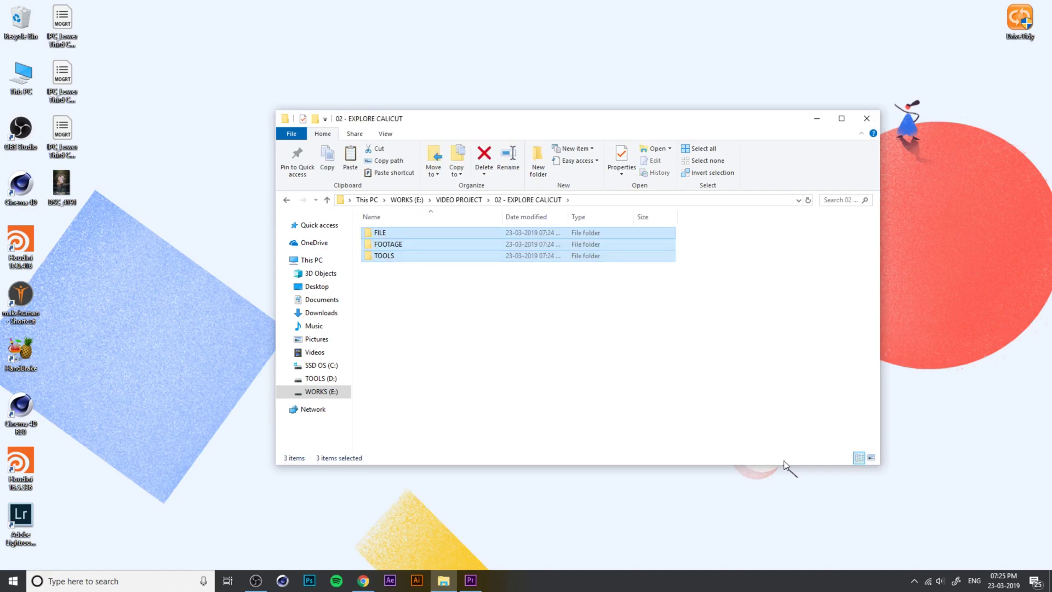
pyautogui.click(871, 457)
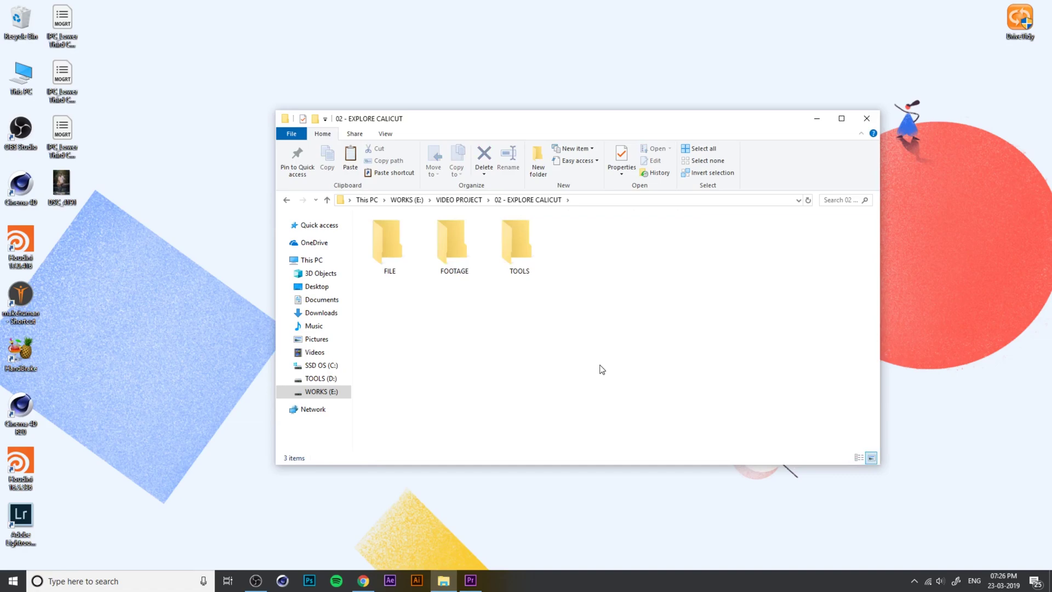
# Go back to VIDEO PROJECT and delete the 02 - EXPLORE CALICUT folder with its subfolders.
pyautogui.click(461, 200)
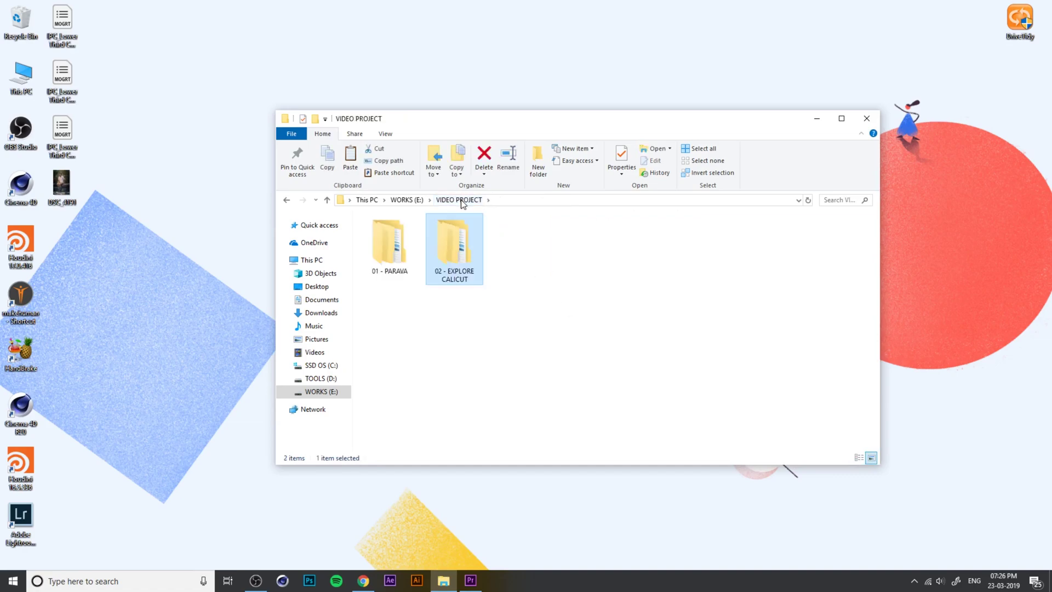
pyautogui.click(449, 389)
pyautogui.click(378, 227)
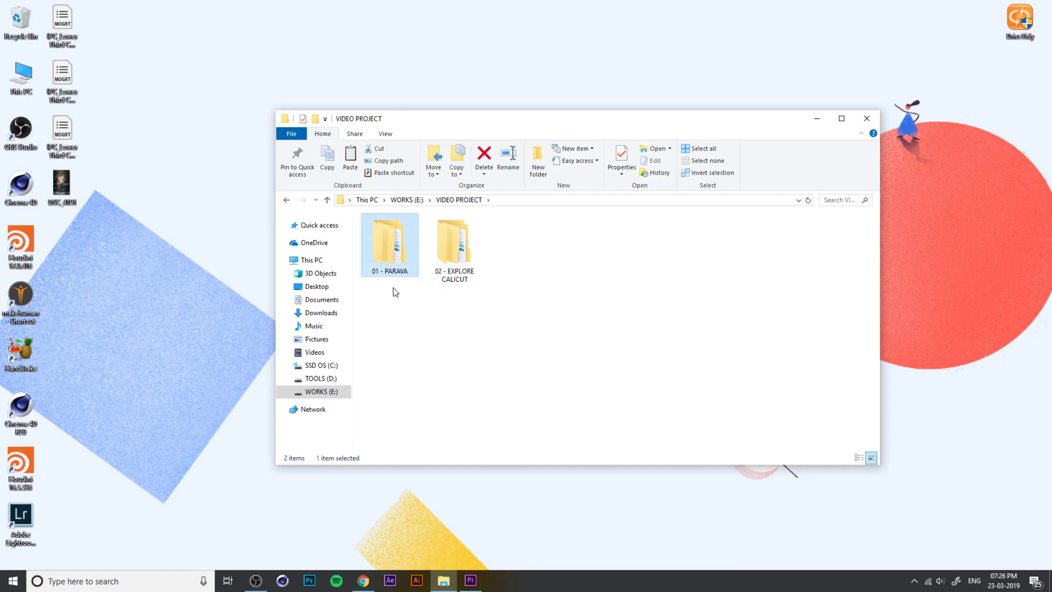
pyautogui.click(439, 260)
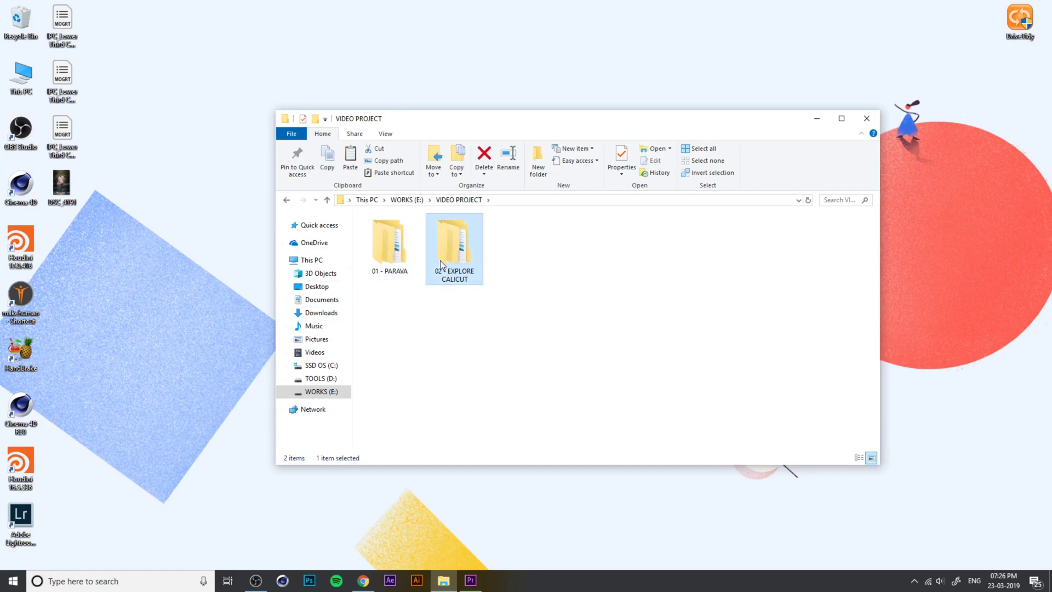
pyautogui.press('Delete')
# Move all the video clips from the VID folder on TOOLS (D:) into the FOOTAGE folder of 01 - PARAVA and show them as large icons.
pyautogui.doubleClick(377, 244)
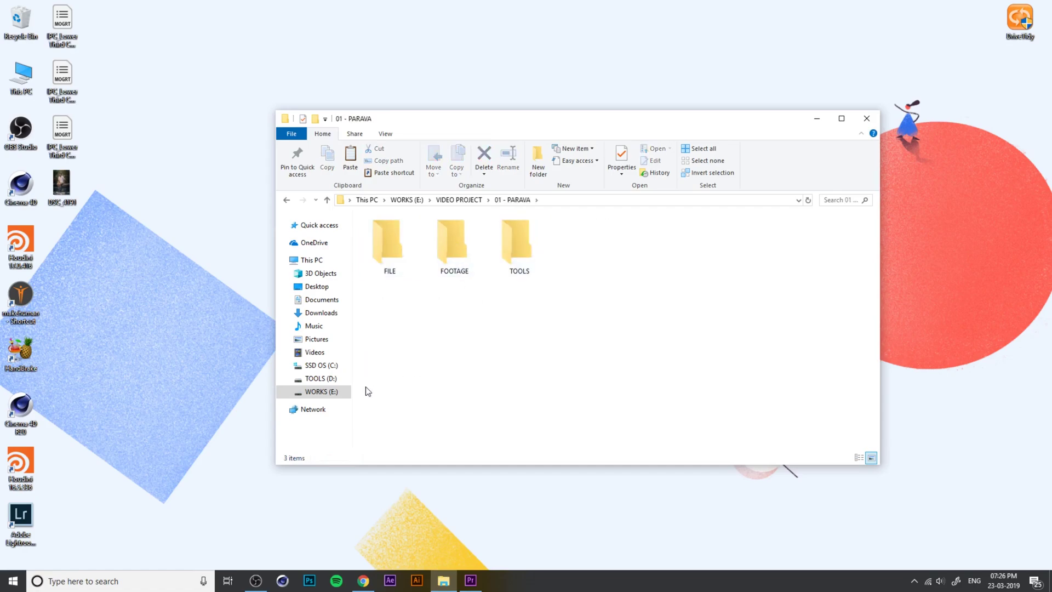
pyautogui.click(329, 382)
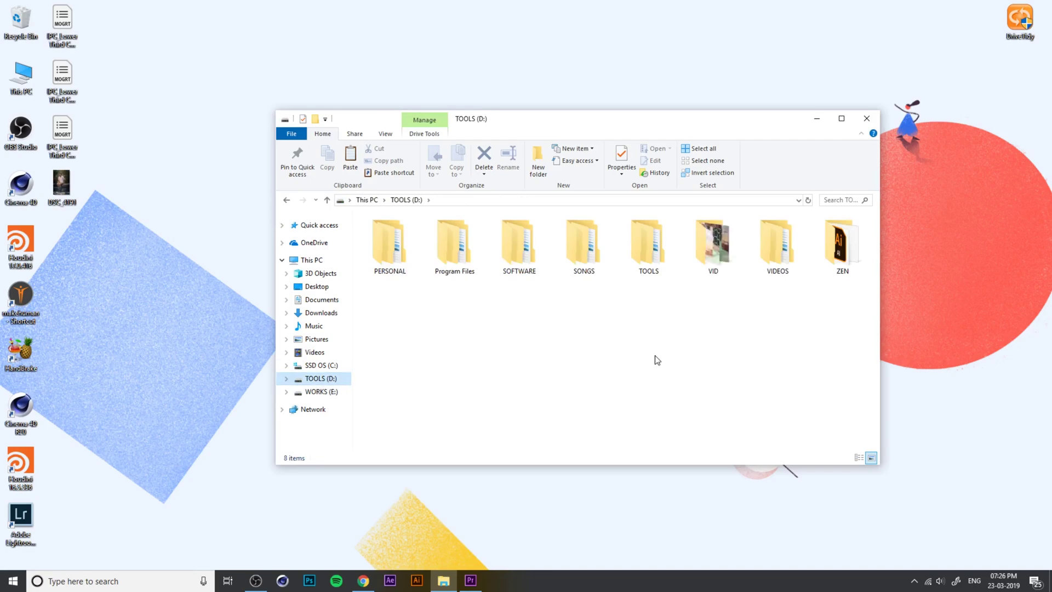
pyautogui.doubleClick(713, 244)
pyautogui.hotkey('ctrl', 'a')
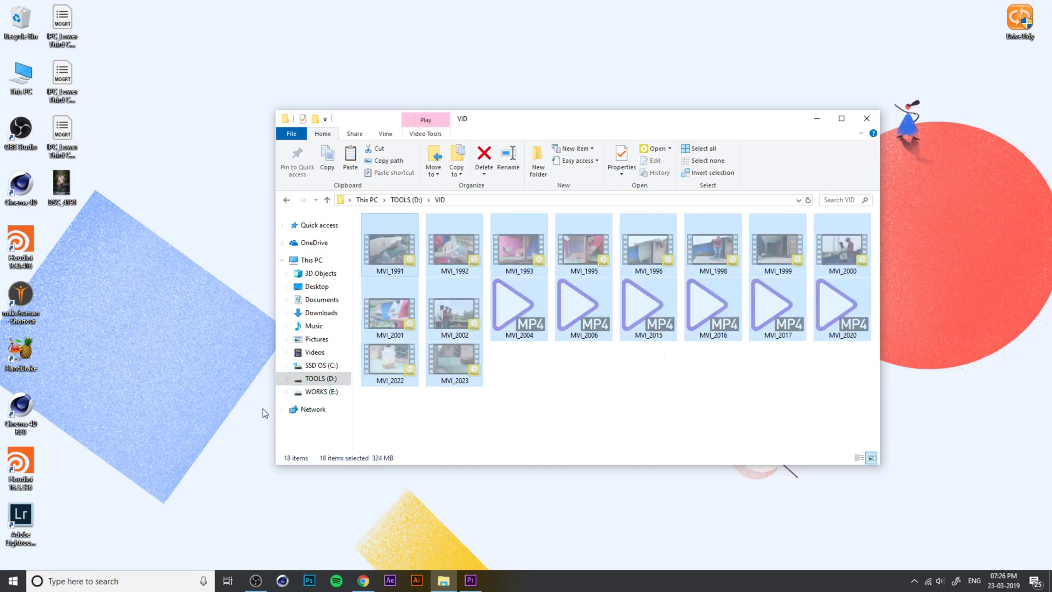
pyautogui.click(321, 391)
pyautogui.click(461, 250)
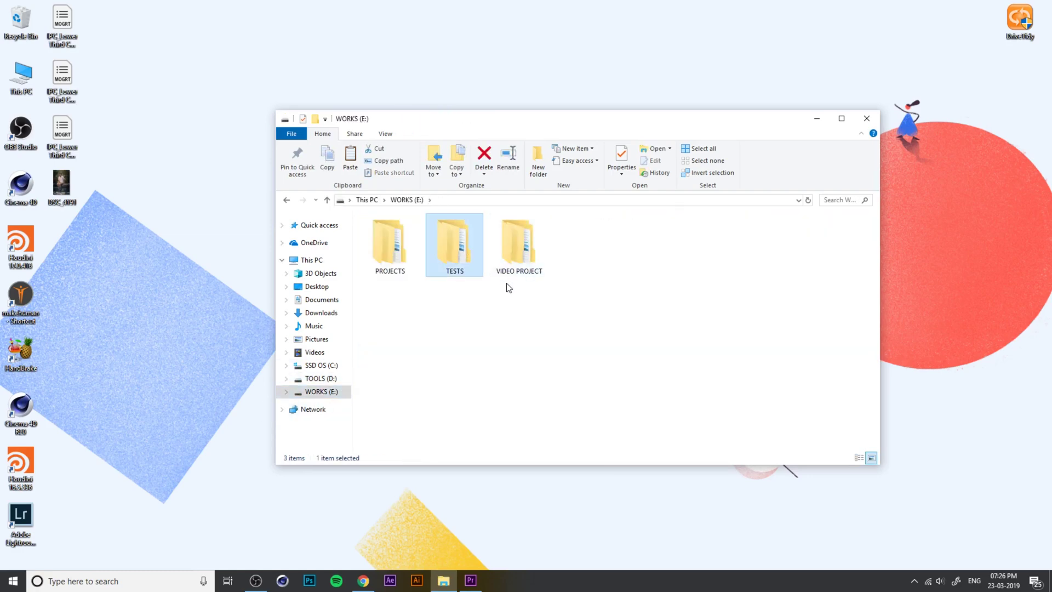
pyautogui.doubleClick(515, 254)
pyautogui.doubleClick(409, 245)
pyautogui.doubleClick(453, 230)
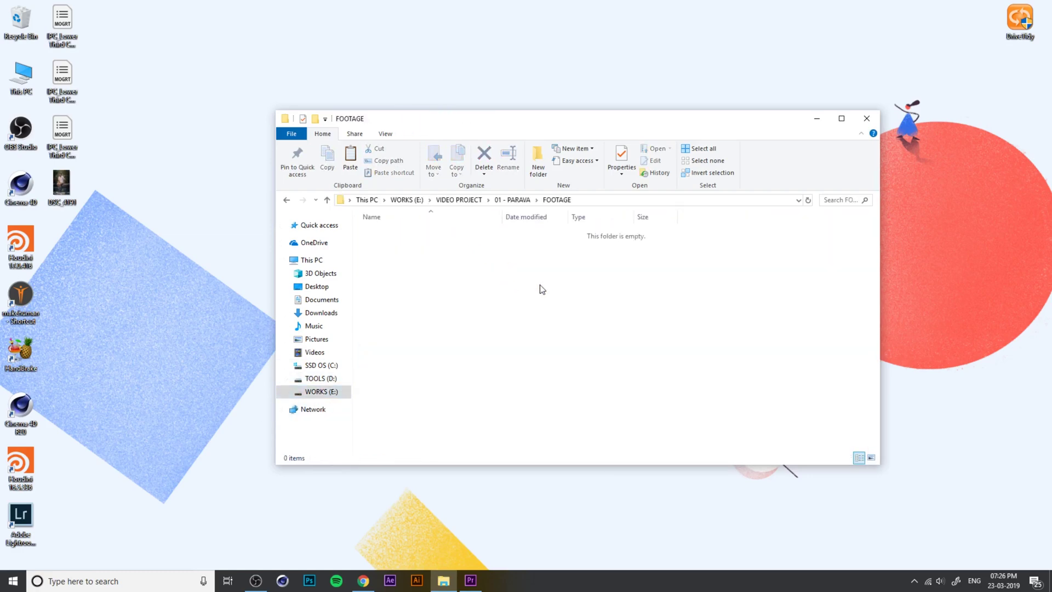
pyautogui.hotkey('ctrl', 'a')
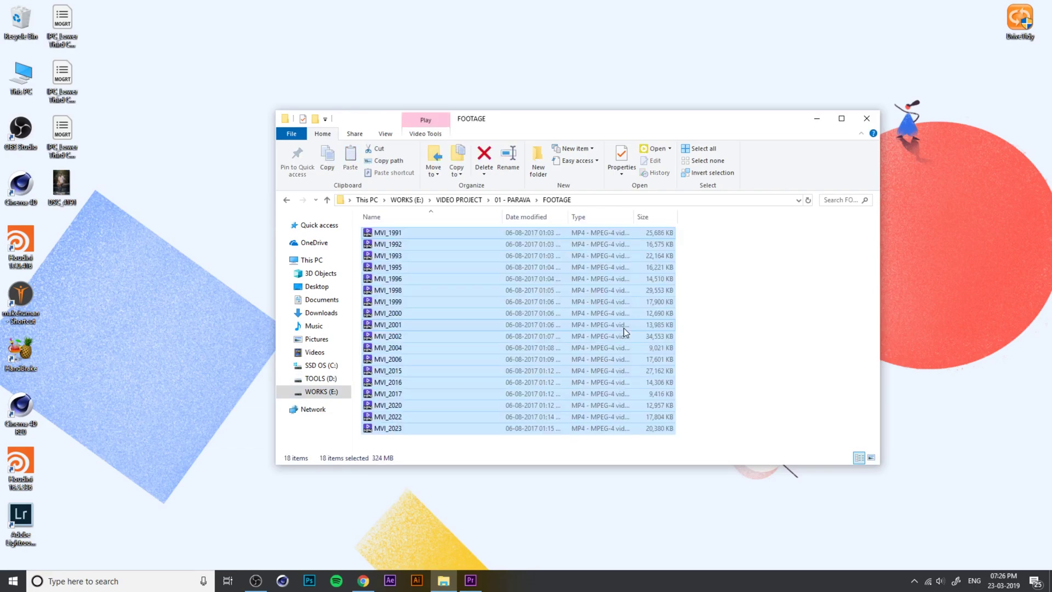
pyautogui.click(871, 457)
pyautogui.click(807, 417)
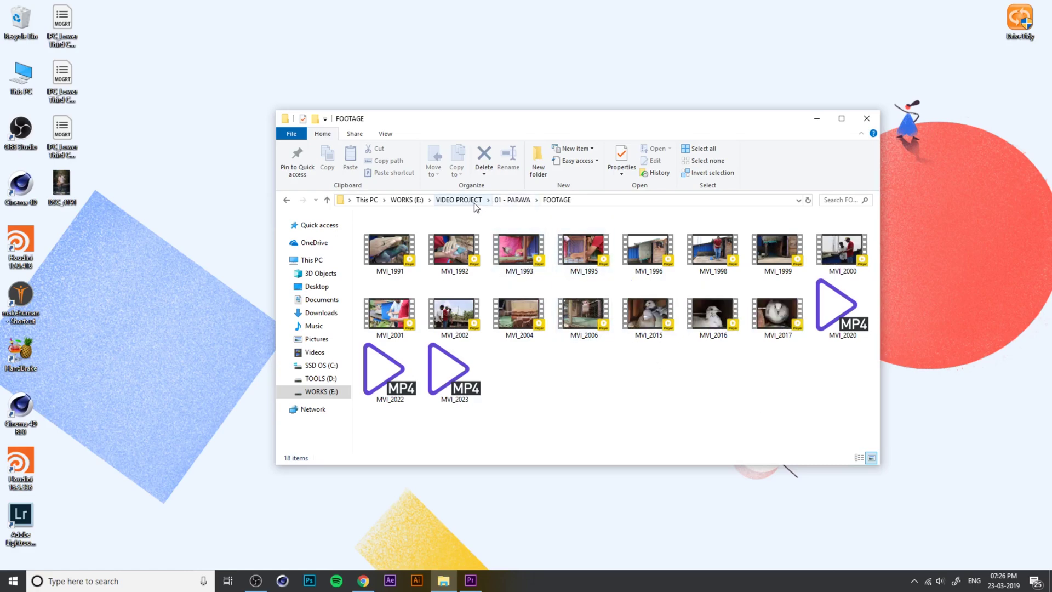
# Look through VIDEO PROJECT, TOOLS (D:) and Desktop, and return to 01 - PARAVA to check its FOOTAGE folder.
pyautogui.click(512, 200)
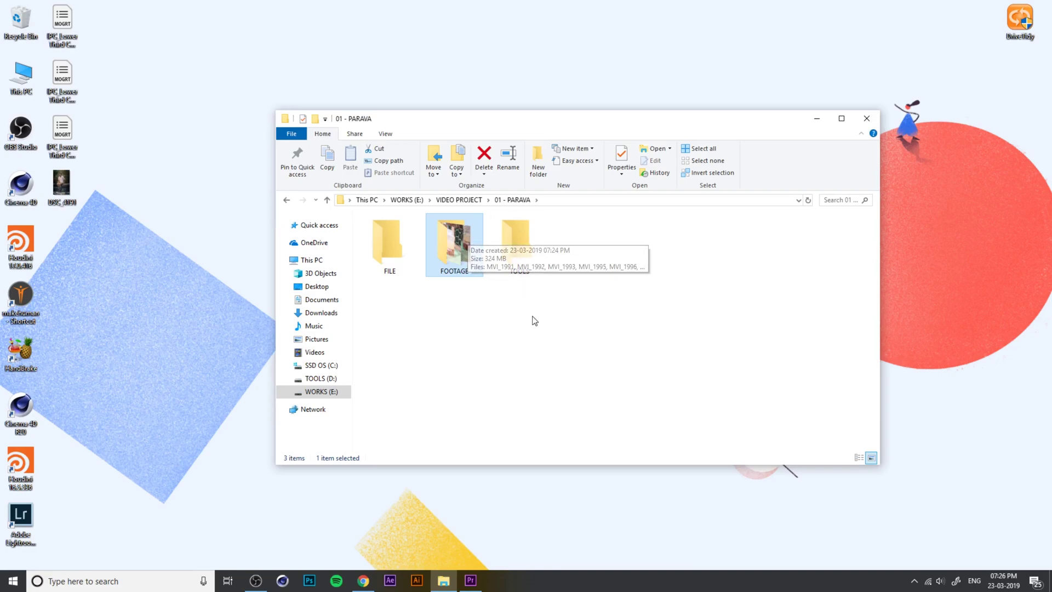
pyautogui.click(468, 200)
pyautogui.click(526, 362)
pyautogui.click(331, 382)
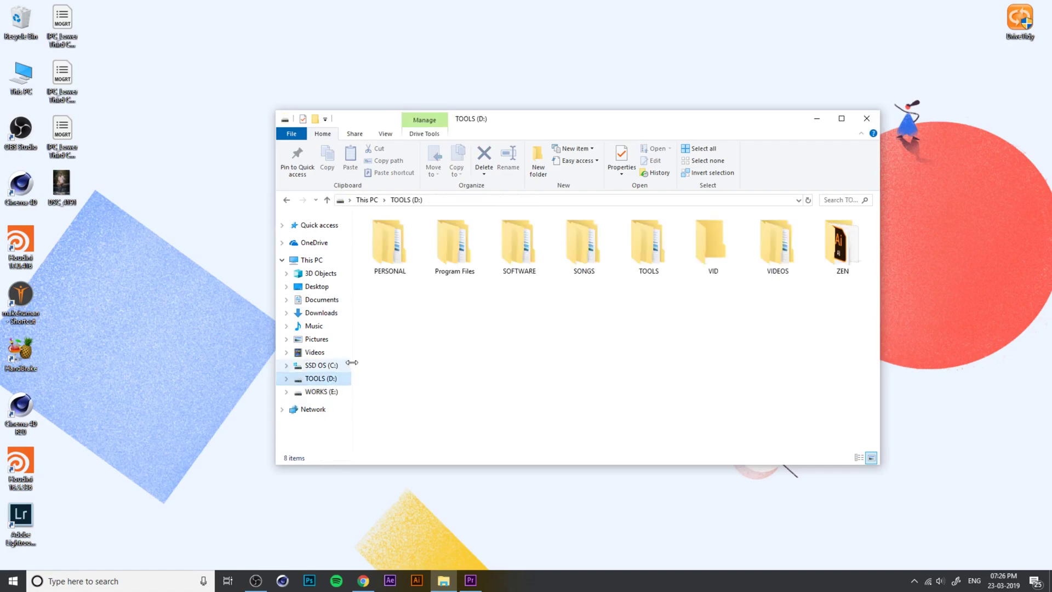
pyautogui.click(318, 286)
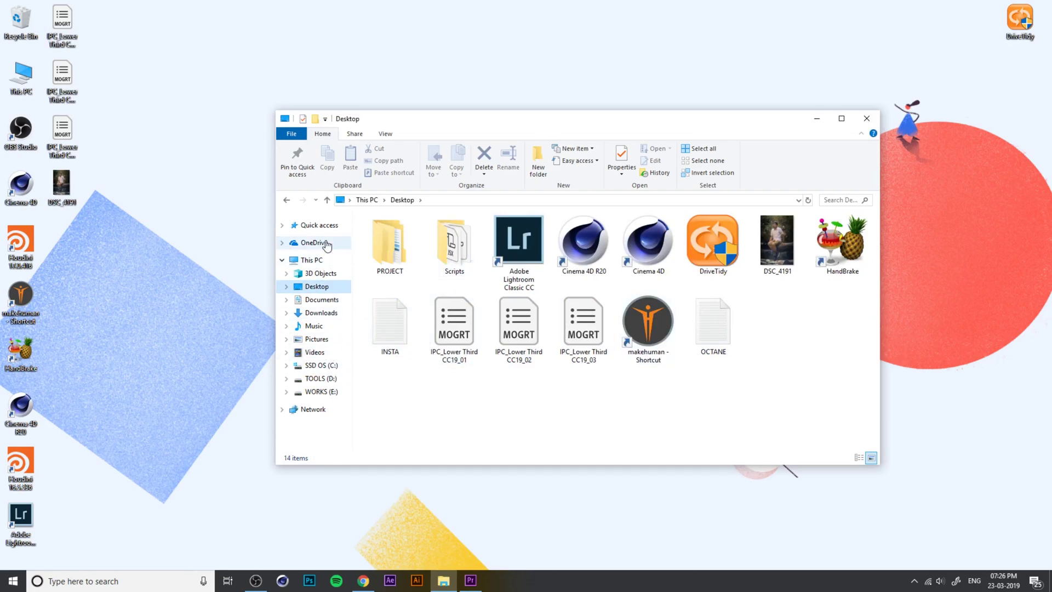
pyautogui.click(286, 200)
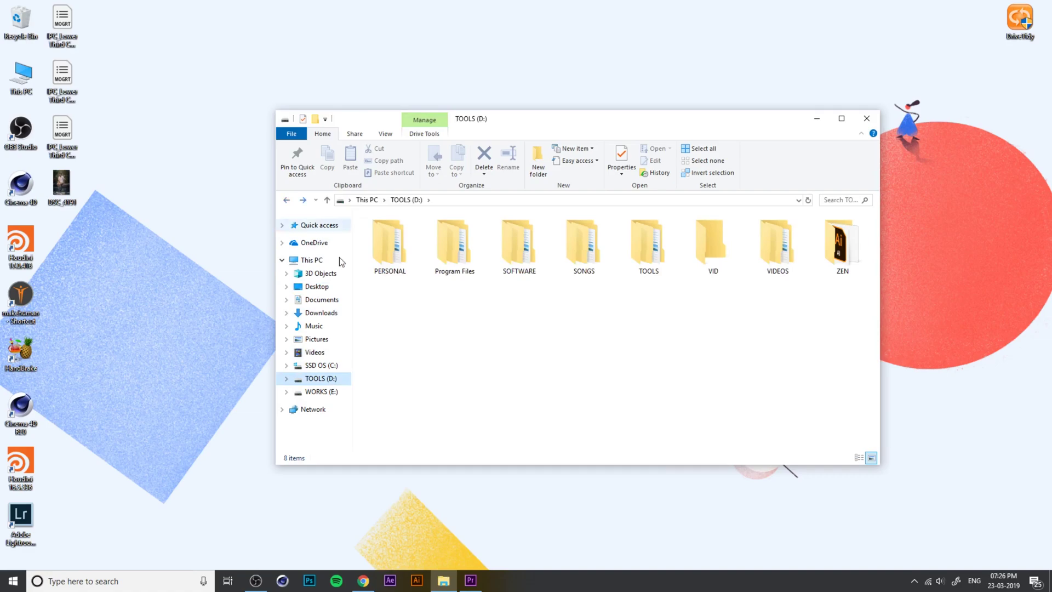
pyautogui.click(328, 392)
pyautogui.click(534, 252)
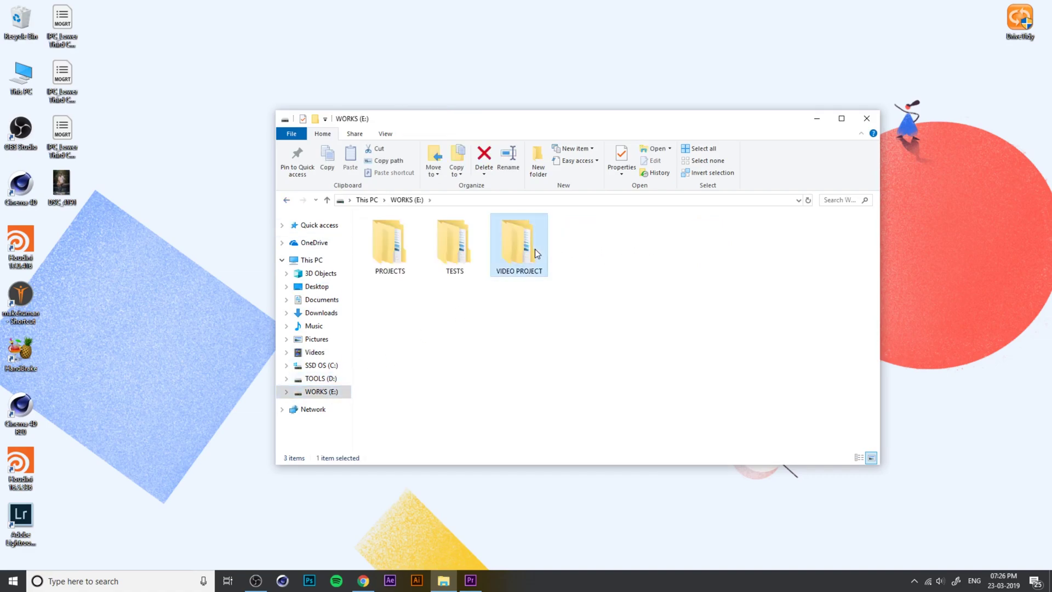
pyautogui.doubleClick(535, 249)
pyautogui.click(410, 269)
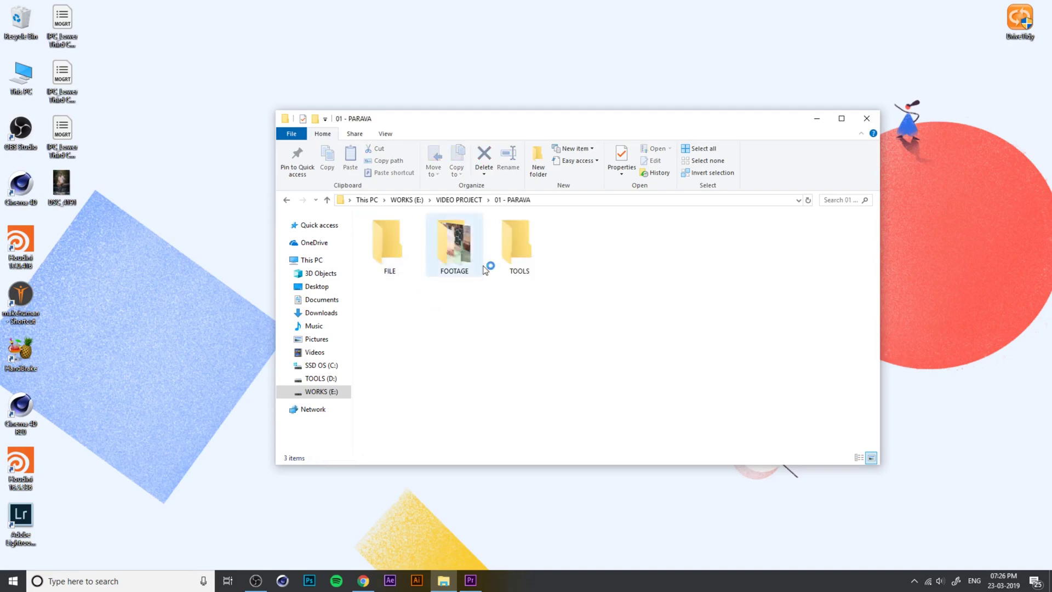
pyautogui.click(461, 269)
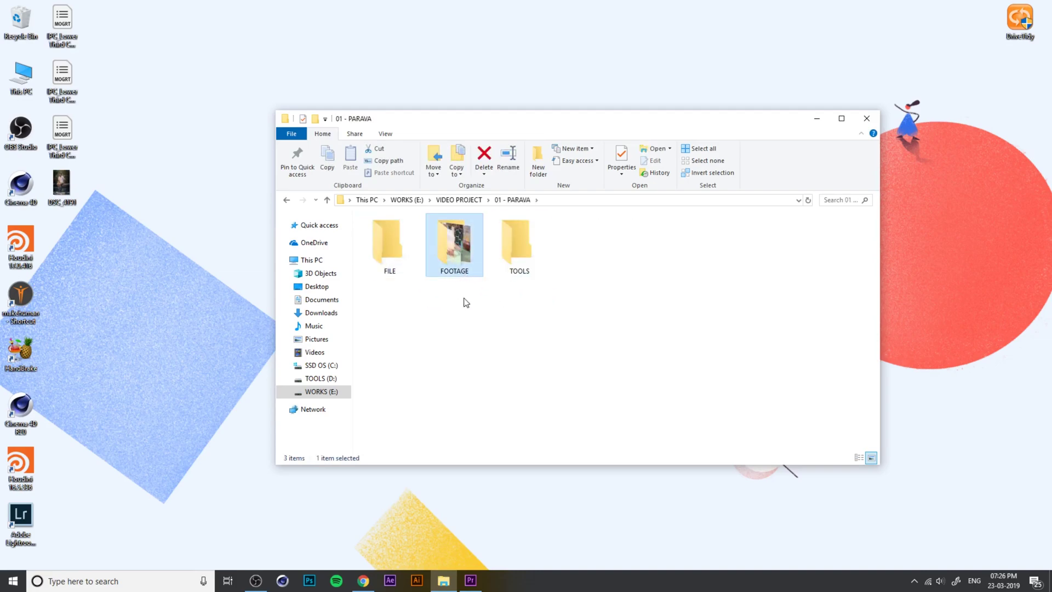
pyautogui.click(506, 325)
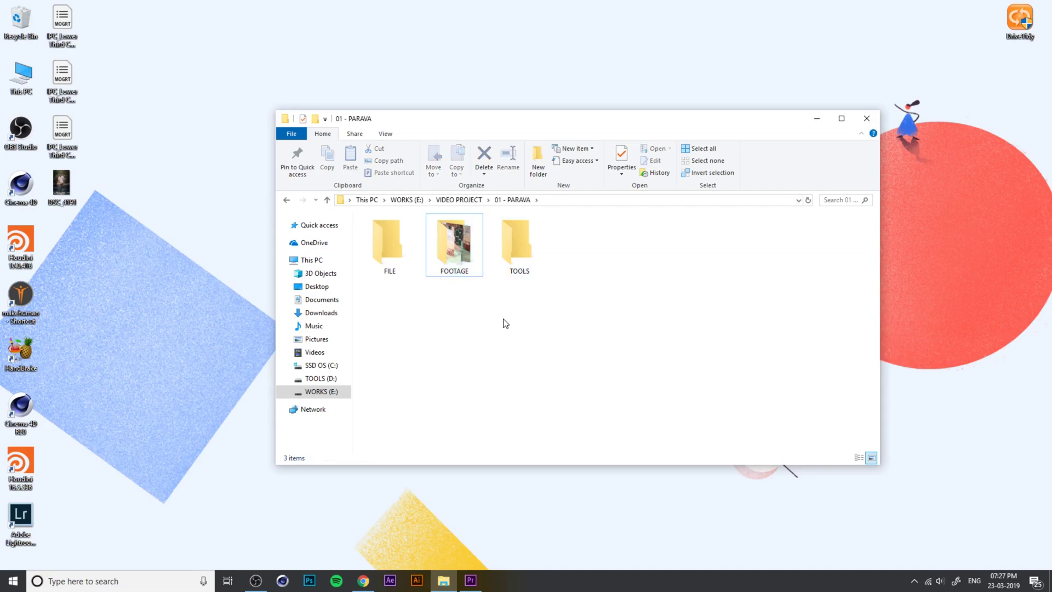
# Switch to Adobe Premiere Pro and start a new project named PARAVA.
pyautogui.click(470, 580)
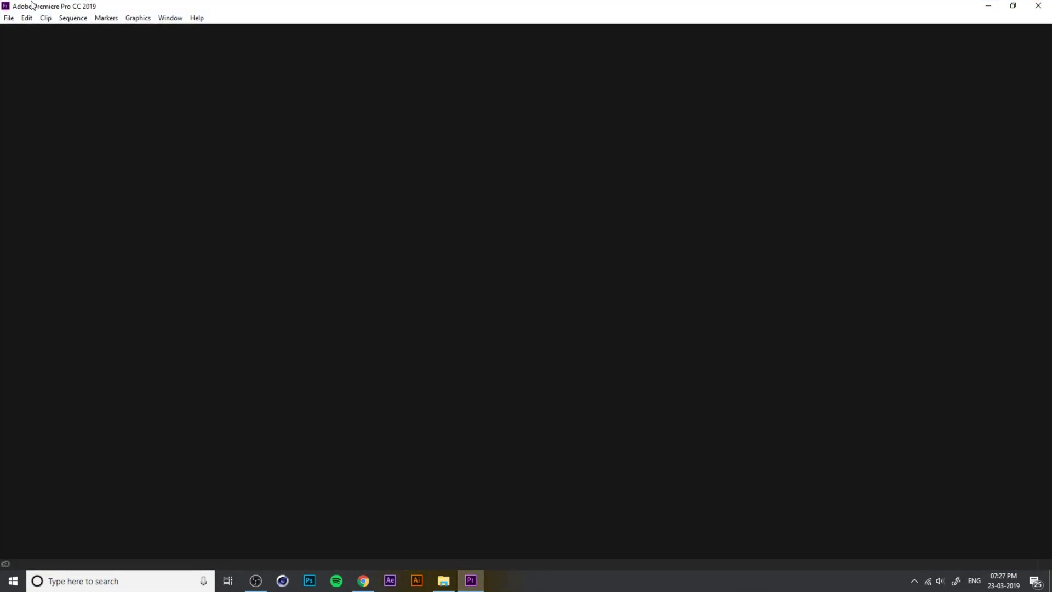
pyautogui.click(8, 18)
pyautogui.moveTo(11, 31)
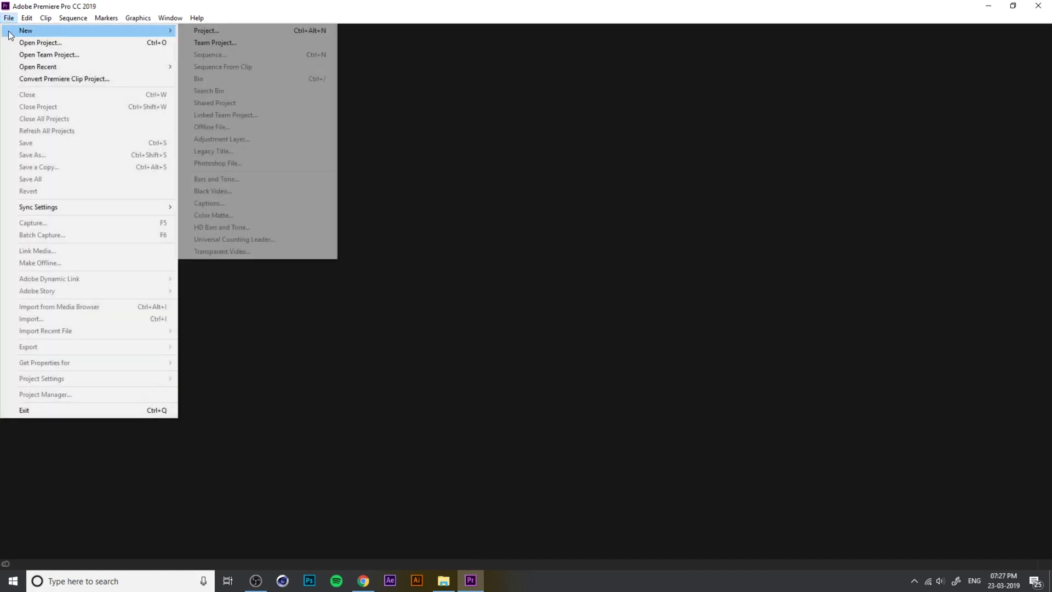
pyautogui.click(225, 31)
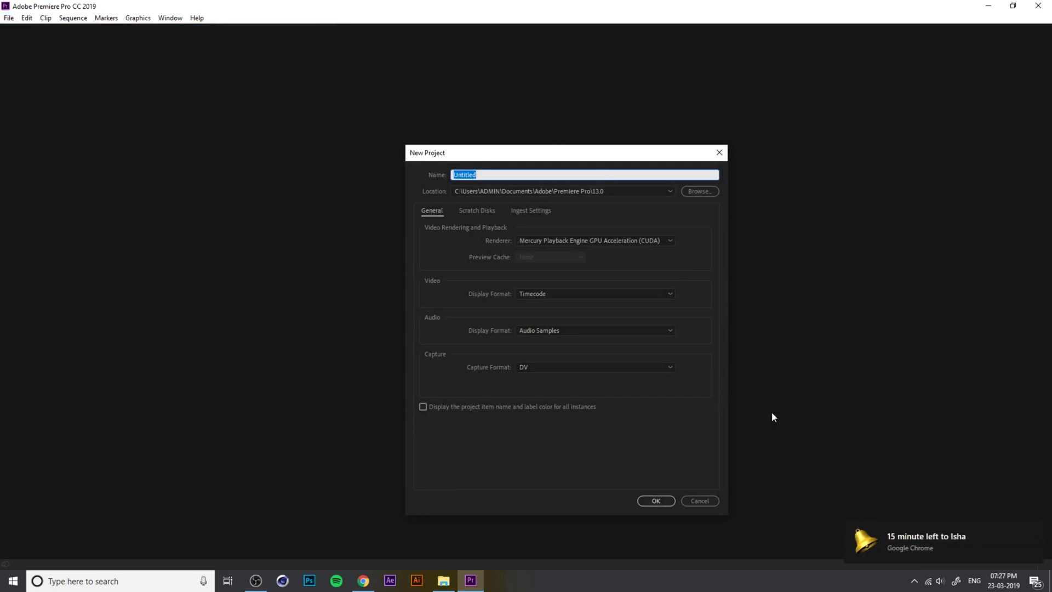
pyautogui.click(1037, 531)
pyautogui.click(508, 174)
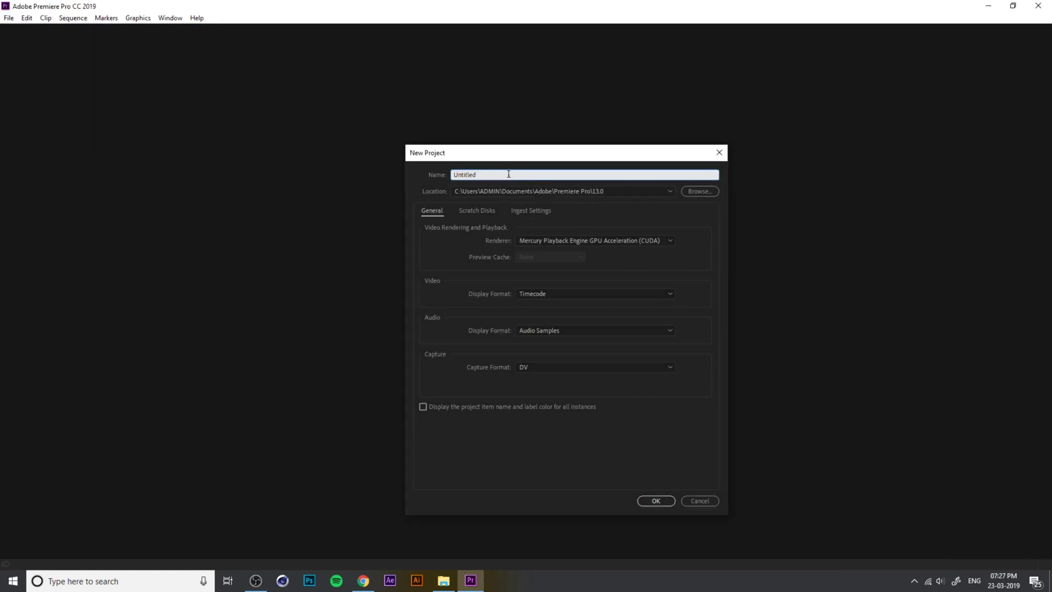
pyautogui.doubleClick(476, 174)
pyautogui.write('PARAVA')
# Set the project location to the FILE folder of 01 - PARAVA in VIDEO PROJECT on WORKS (E:) and create the project.
pyautogui.click(683, 192)
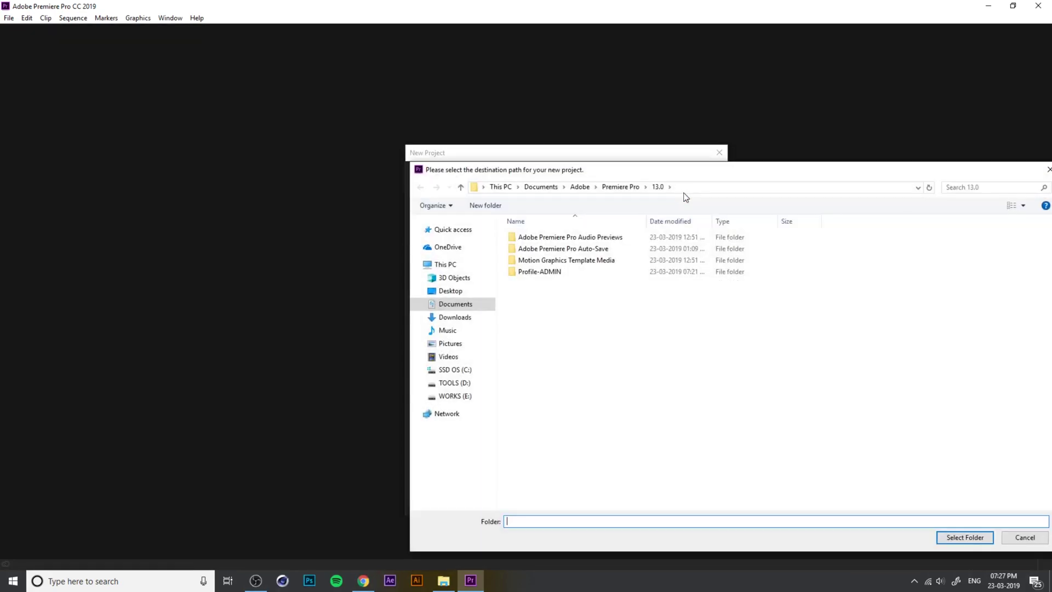
pyautogui.moveTo(707, 171); pyautogui.dragTo(585, 150)
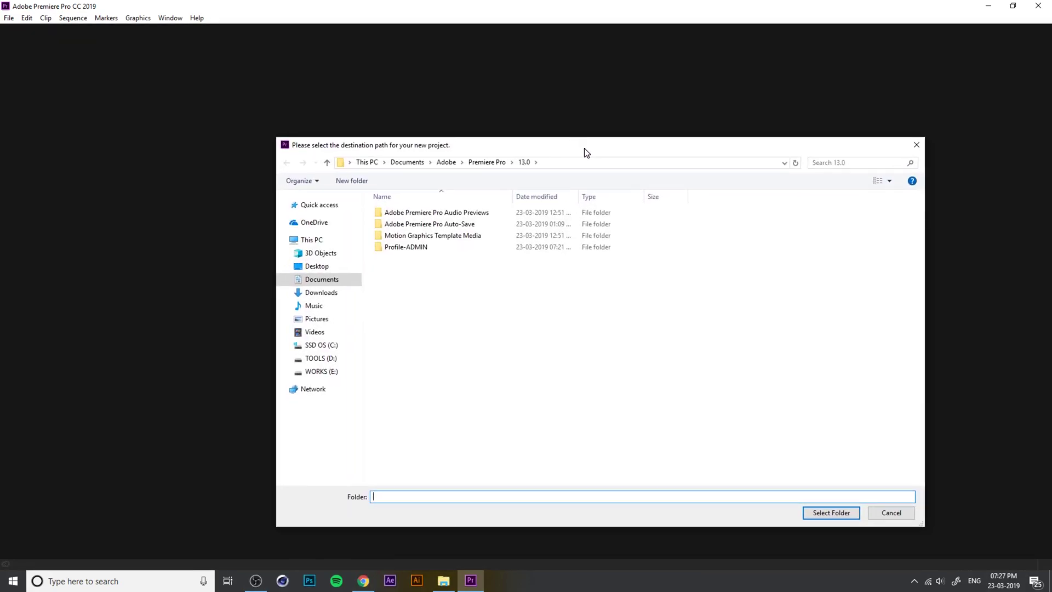
pyautogui.click(339, 372)
pyautogui.doubleClick(520, 219)
pyautogui.click(422, 213)
pyautogui.doubleClick(422, 214)
pyautogui.doubleClick(392, 214)
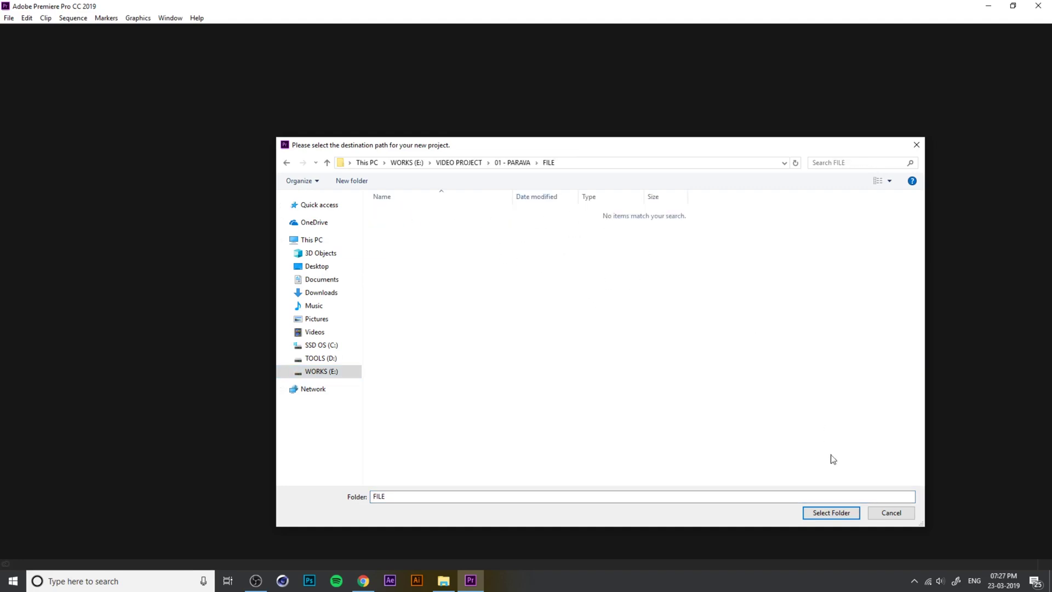
pyautogui.click(831, 513)
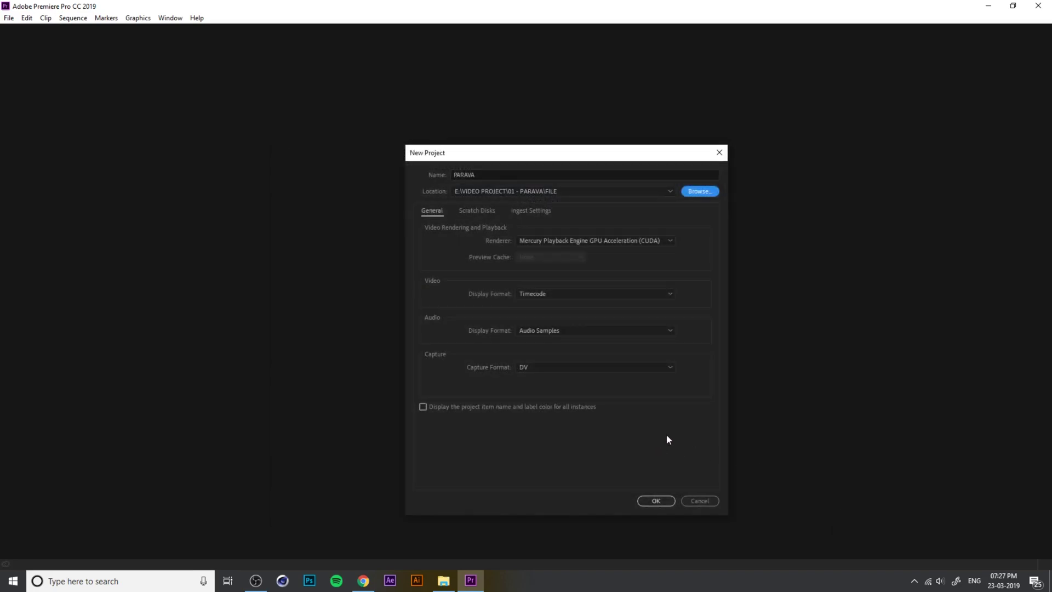
pyautogui.click(667, 501)
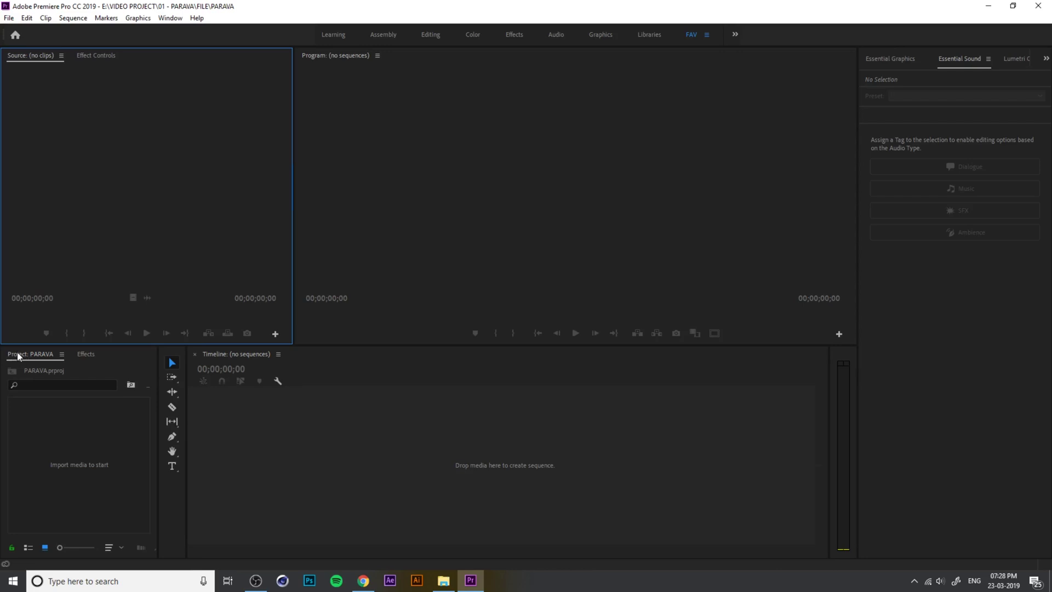
# Show the History panel and dock it in the same group as Essential Graphics and Essential Sound.
pyautogui.click(78, 354)
pyautogui.click(27, 353)
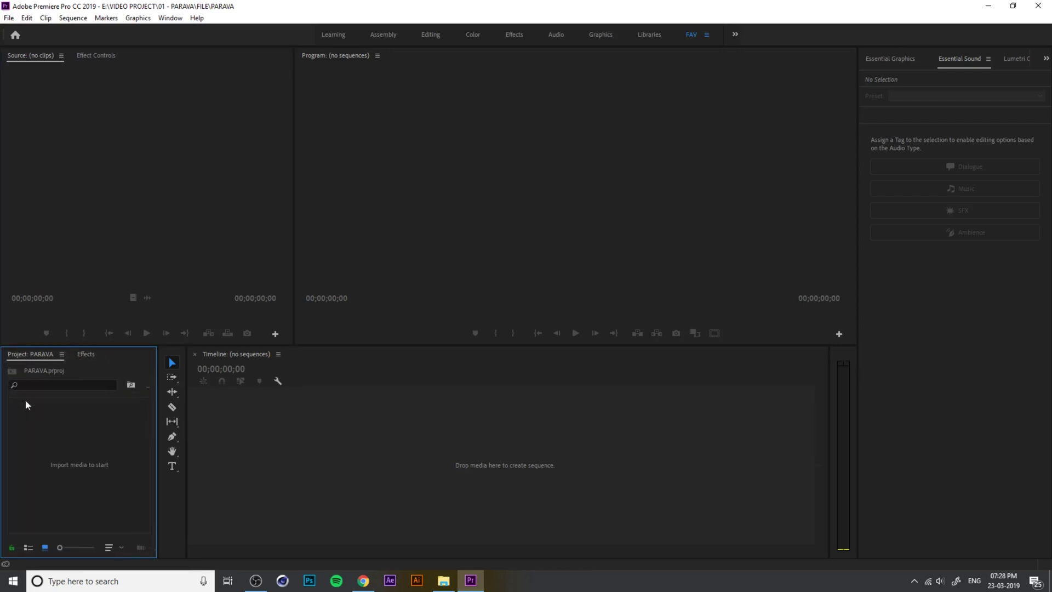
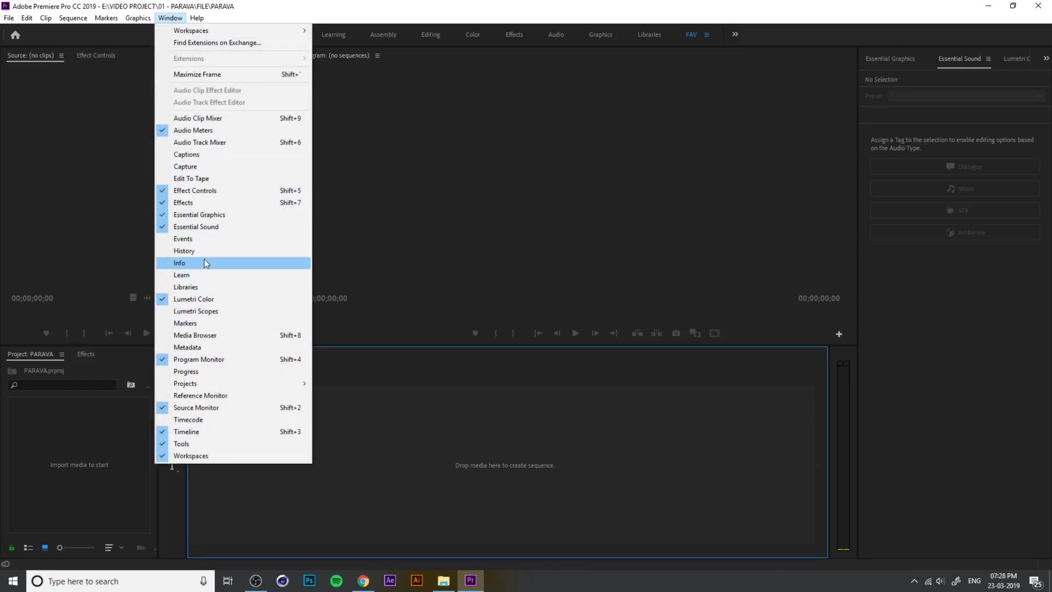
pyautogui.click(205, 251)
pyautogui.click(66, 354)
pyautogui.click(110, 354)
pyautogui.moveTo(97, 356); pyautogui.dragTo(899, 66)
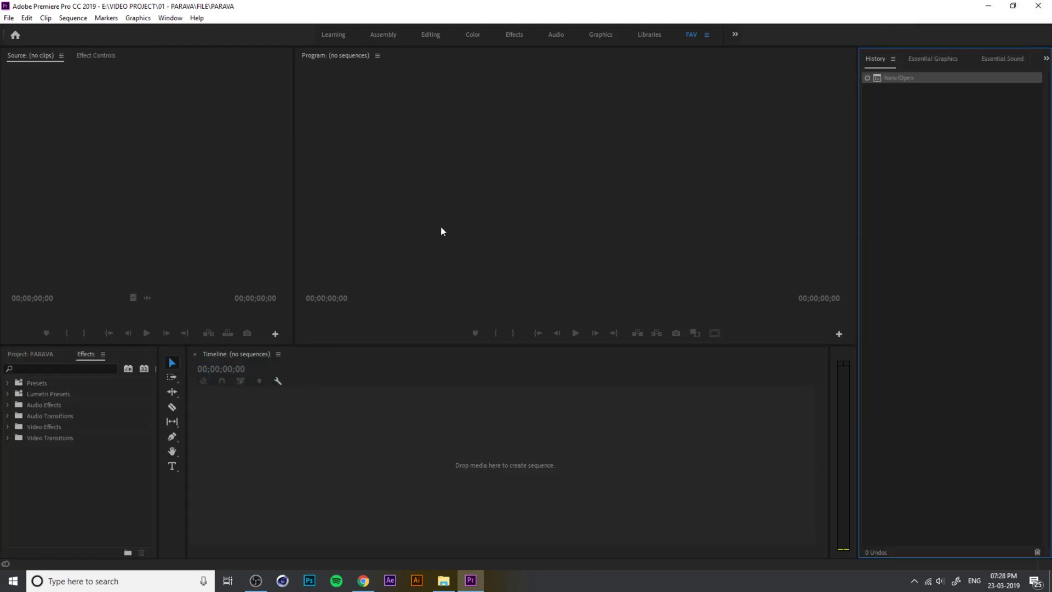
# Dock the Lumetri Color panel between the Source and Program monitors, and close it.
pyautogui.click(169, 17)
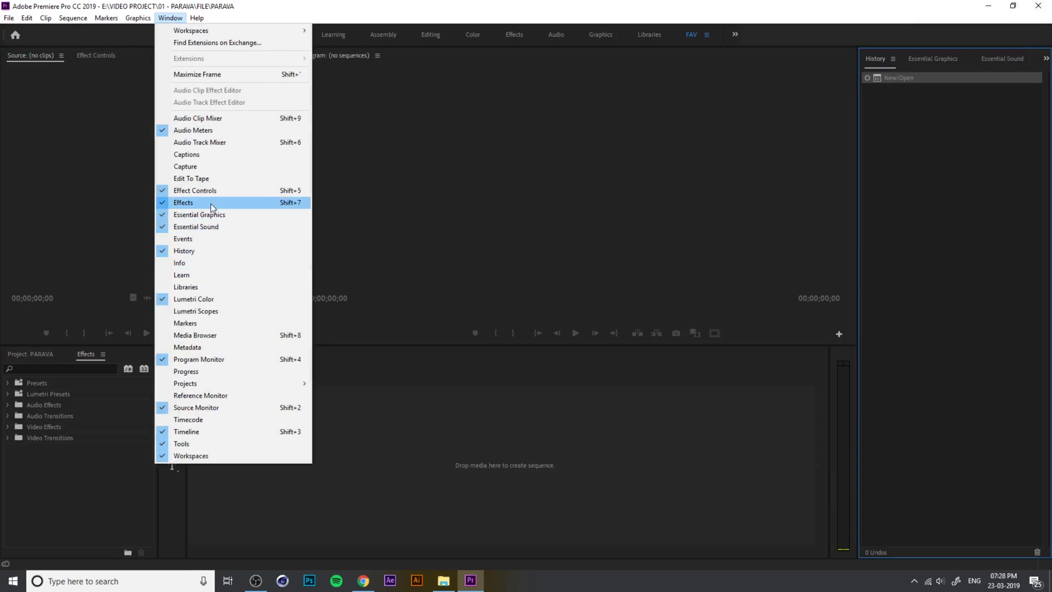
pyautogui.click(228, 300)
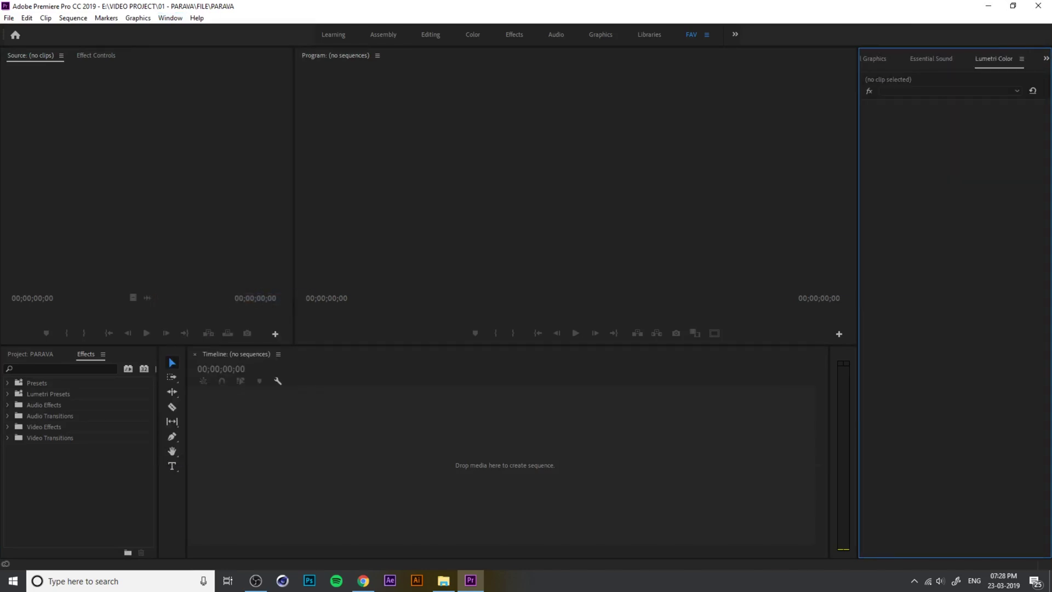
pyautogui.moveTo(989, 62); pyautogui.dragTo(309, 210)
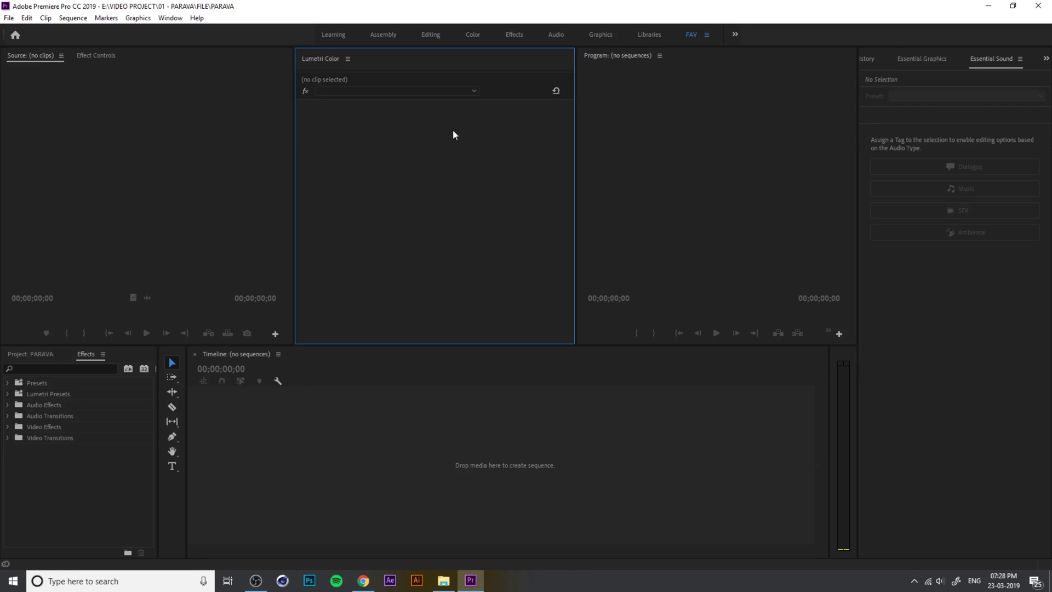
pyautogui.click(347, 59)
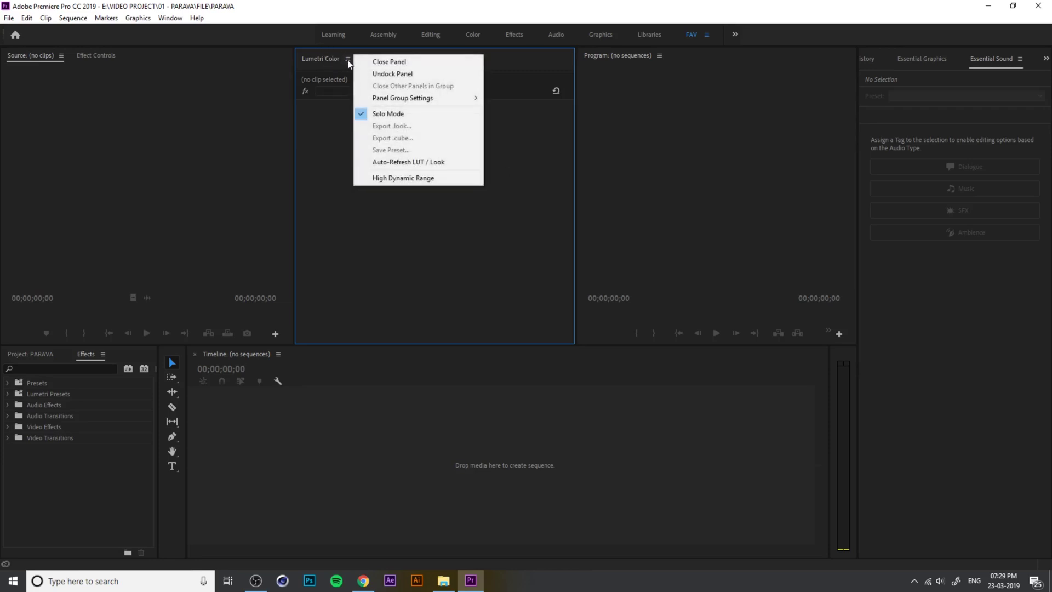
pyautogui.click(420, 64)
# Move the Essential Sound panel into the Source monitor's group, undock it as a floating window and close it.
pyautogui.moveTo(1012, 64); pyautogui.dragTo(458, 107)
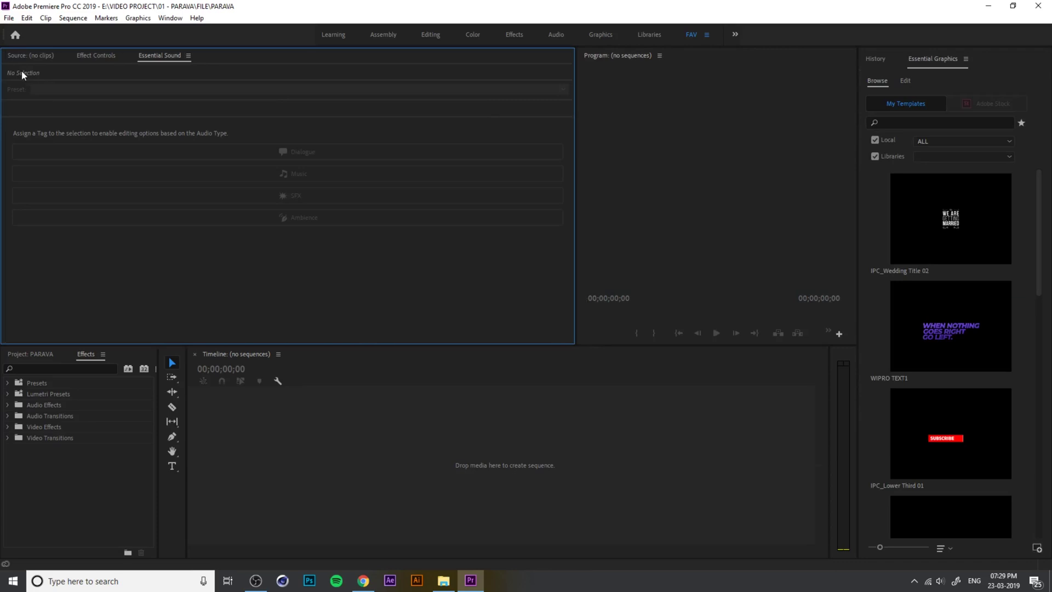
pyautogui.click(187, 55)
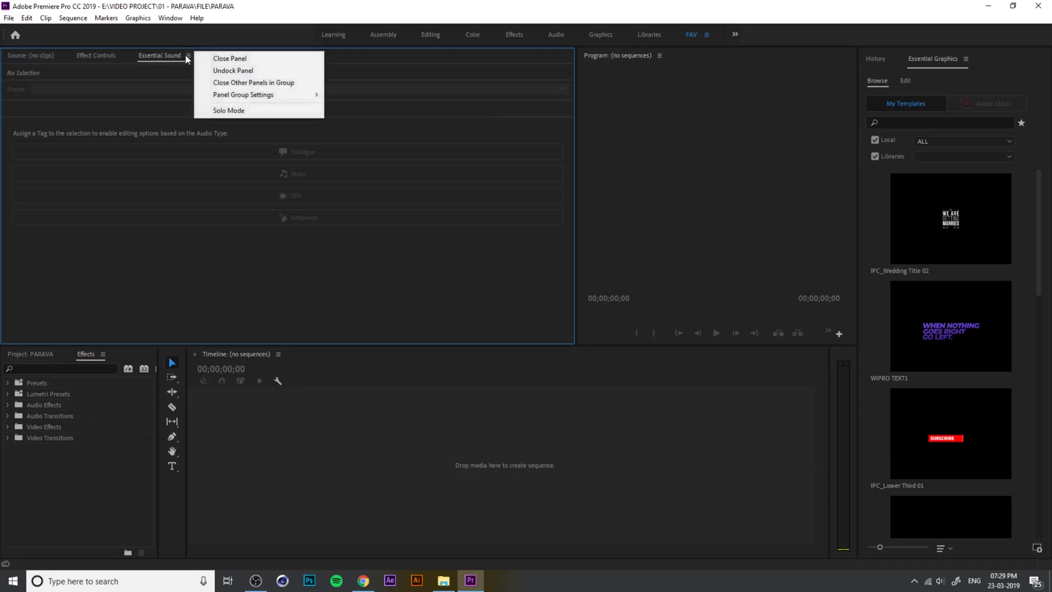
pyautogui.click(248, 71)
pyautogui.moveTo(274, 33); pyautogui.dragTo(571, 138)
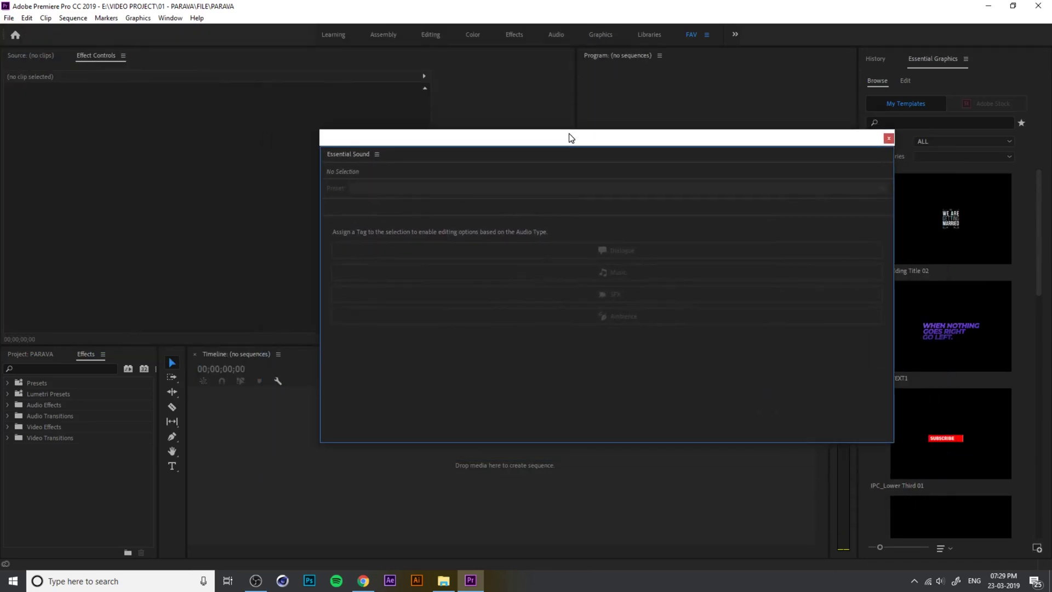
pyautogui.click(889, 138)
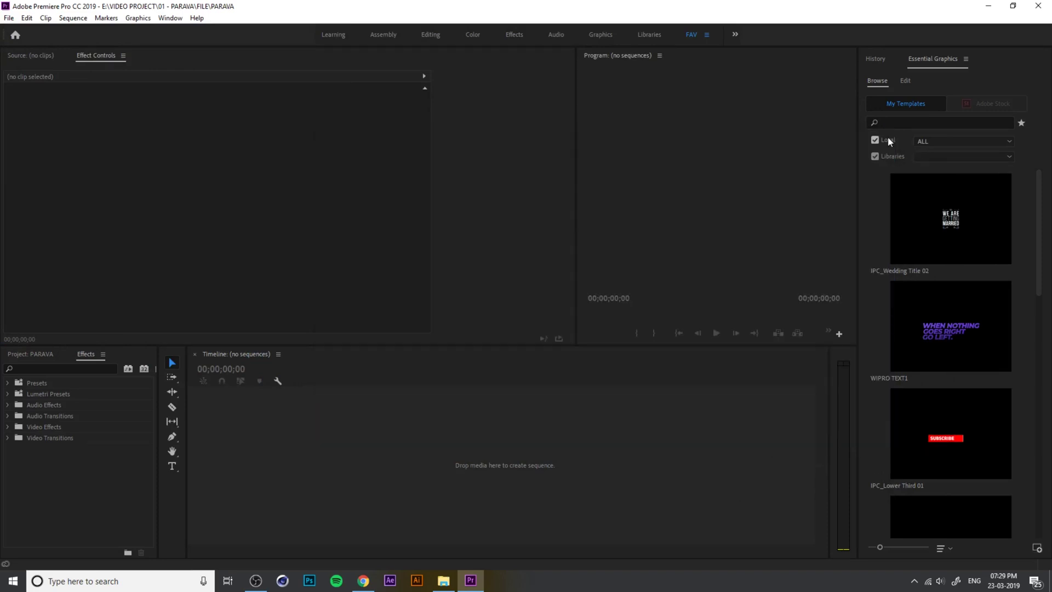
# Narrow the Source and Effect Controls group, and switch between the Project and Effects panels, ending on Effects.
pyautogui.moveTo(576, 176); pyautogui.dragTo(326, 180)
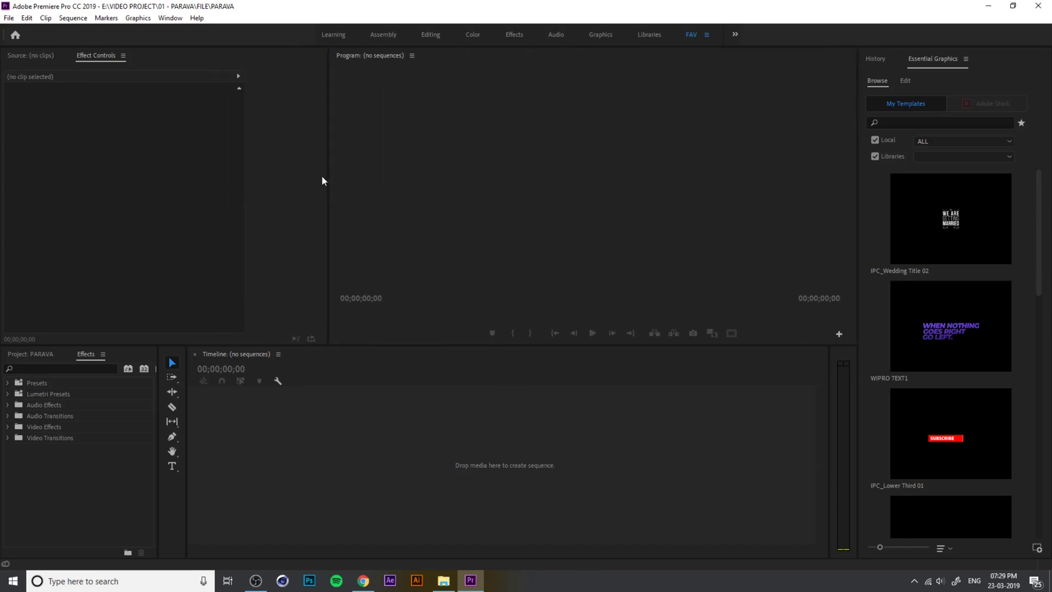
pyautogui.click(23, 353)
pyautogui.click(85, 355)
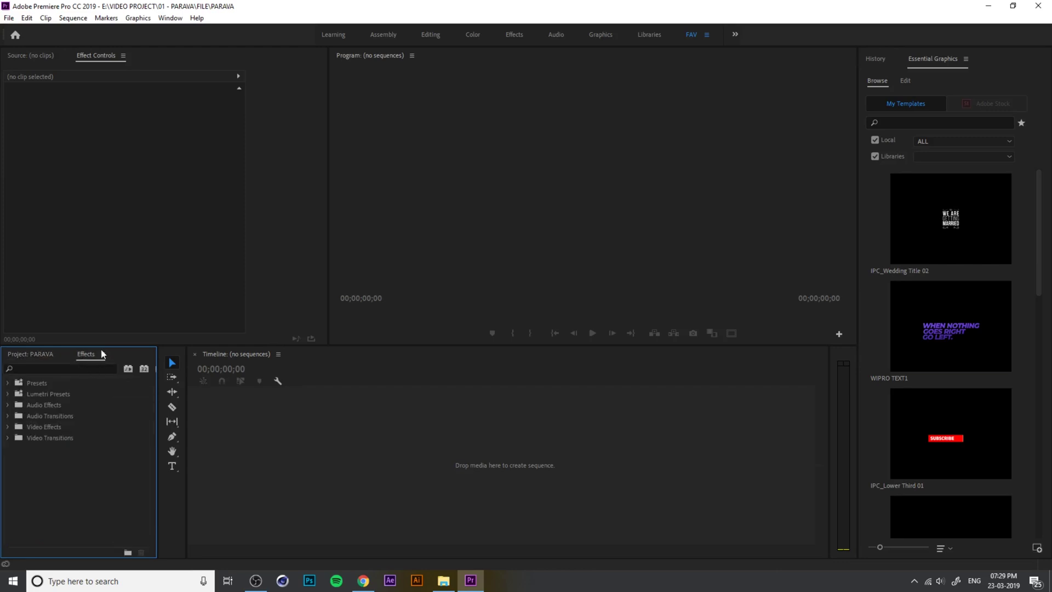
pyautogui.click(51, 356)
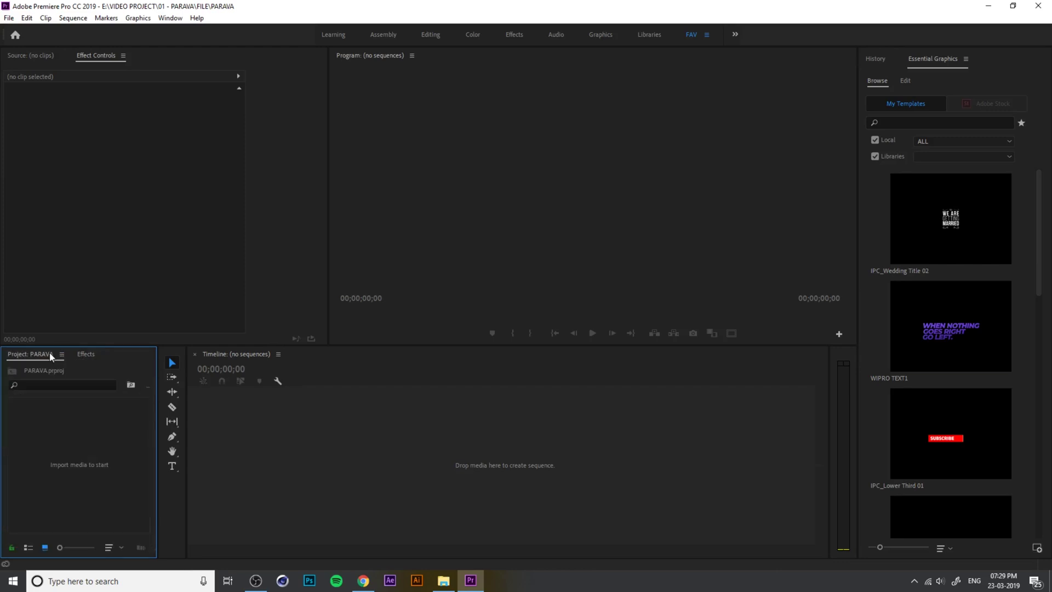
pyautogui.click(86, 355)
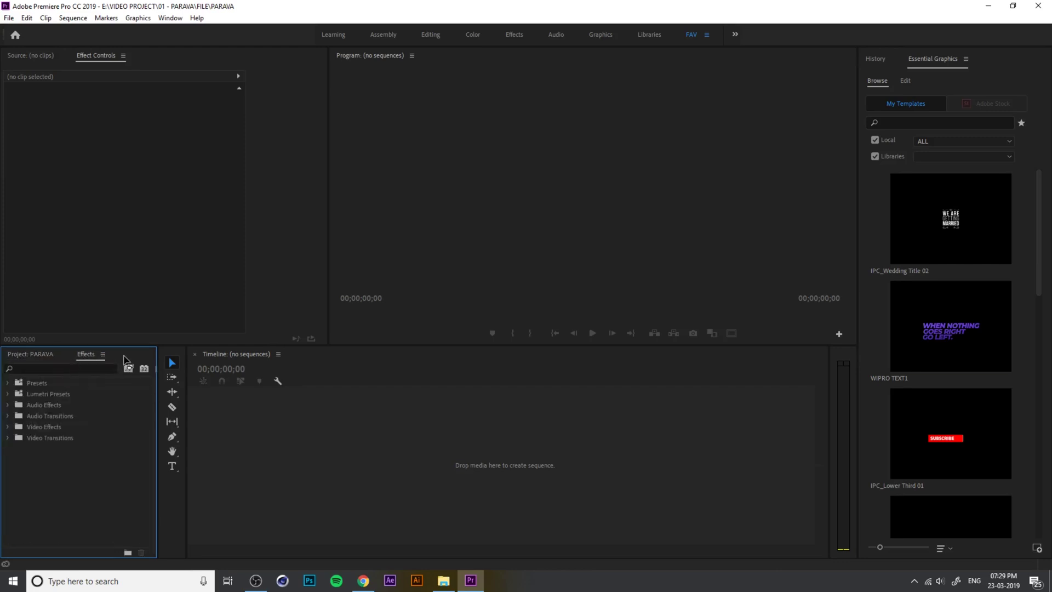
pyautogui.click(103, 355)
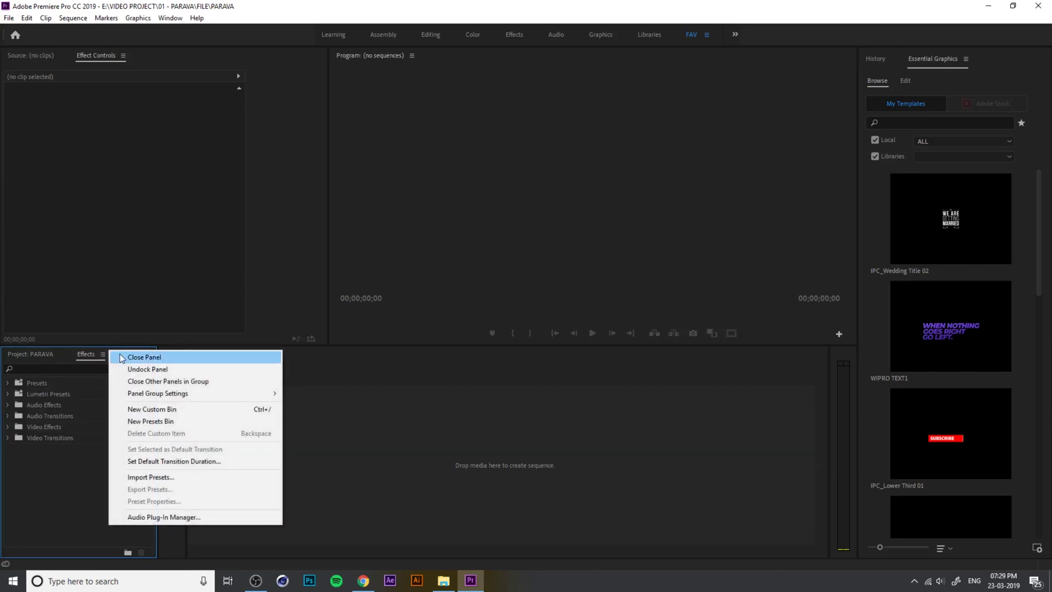
pyautogui.click(45, 355)
pyautogui.click(94, 357)
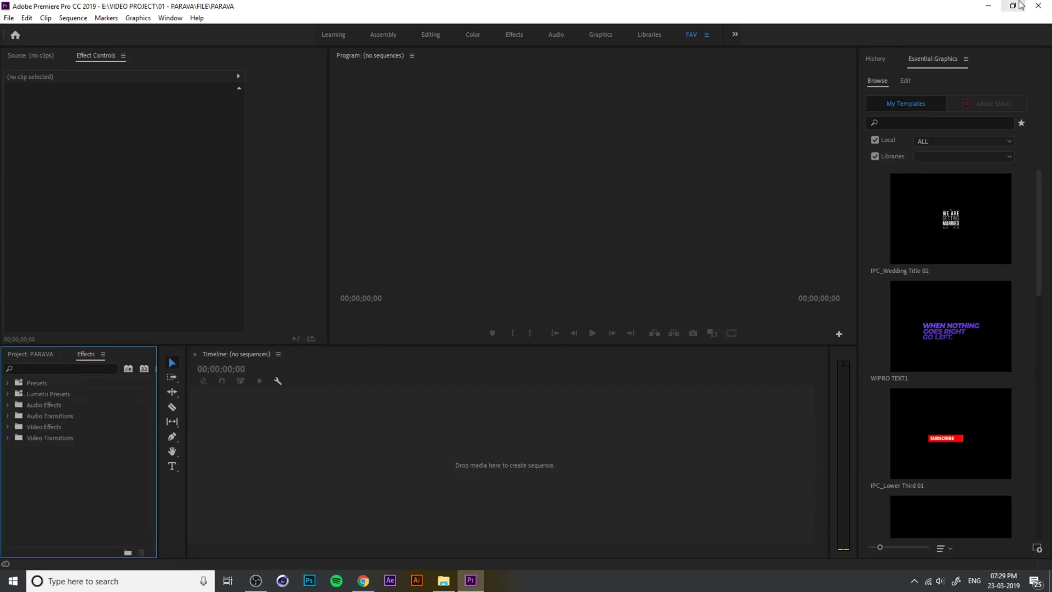
# Close the History panel in the Essential Graphics group.
pyautogui.click(876, 59)
pyautogui.click(893, 59)
pyautogui.click(865, 67)
# Show the Lumetri Color panel and dock it in the same group as Essential Graphics.
pyautogui.click(170, 17)
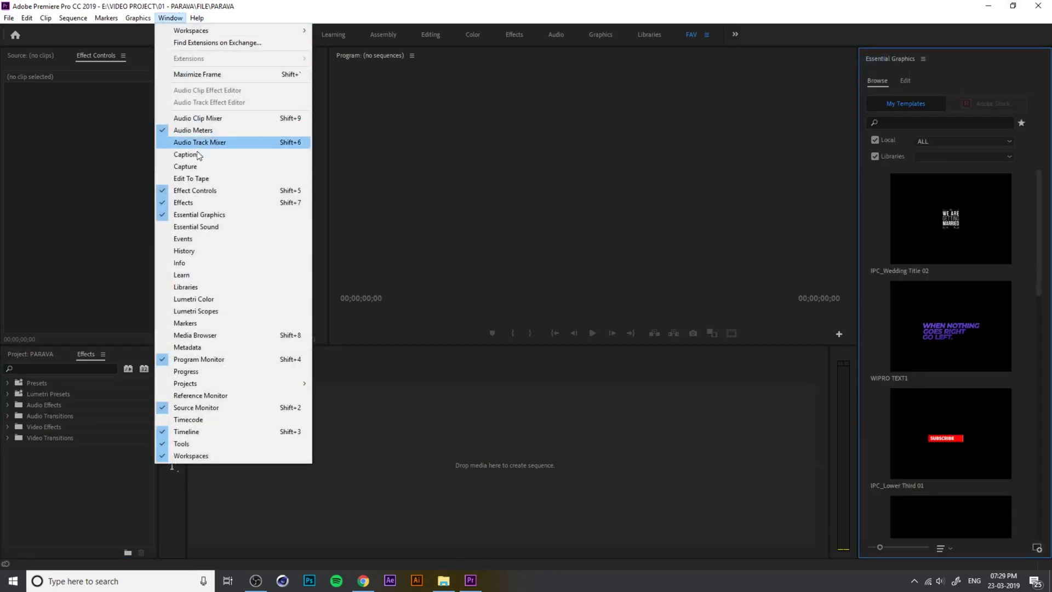
pyautogui.click(195, 299)
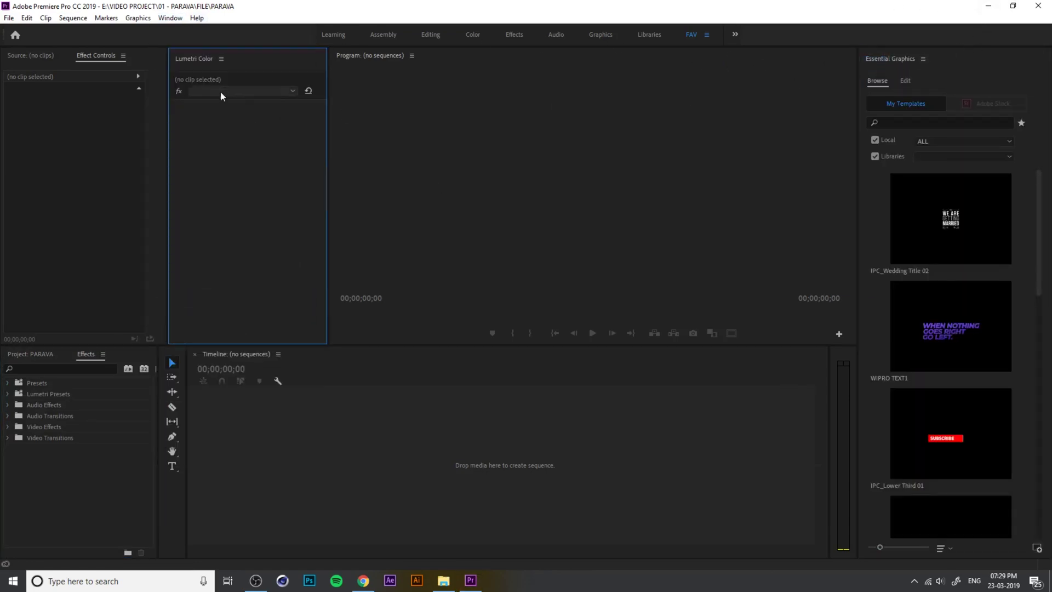
pyautogui.moveTo(203, 59); pyautogui.dragTo(947, 55)
pyautogui.click(952, 60)
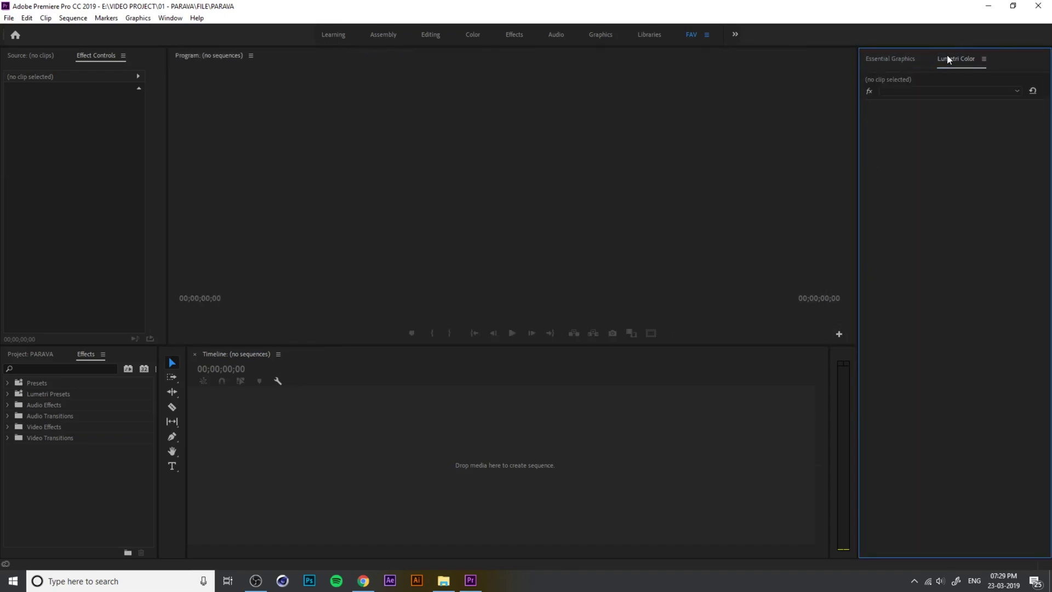
# Show the Essential Sound panel and dock it in the group with Lumetri Color and Essential Graphics.
pyautogui.click(170, 17)
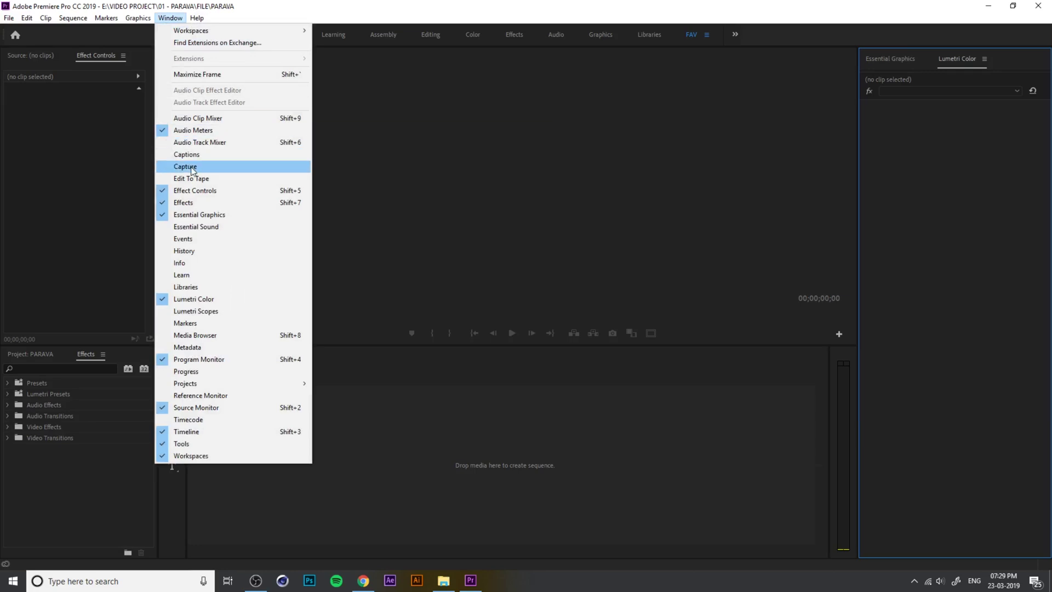
pyautogui.click(232, 225)
pyautogui.moveTo(347, 156); pyautogui.dragTo(879, 64)
pyautogui.click(996, 59)
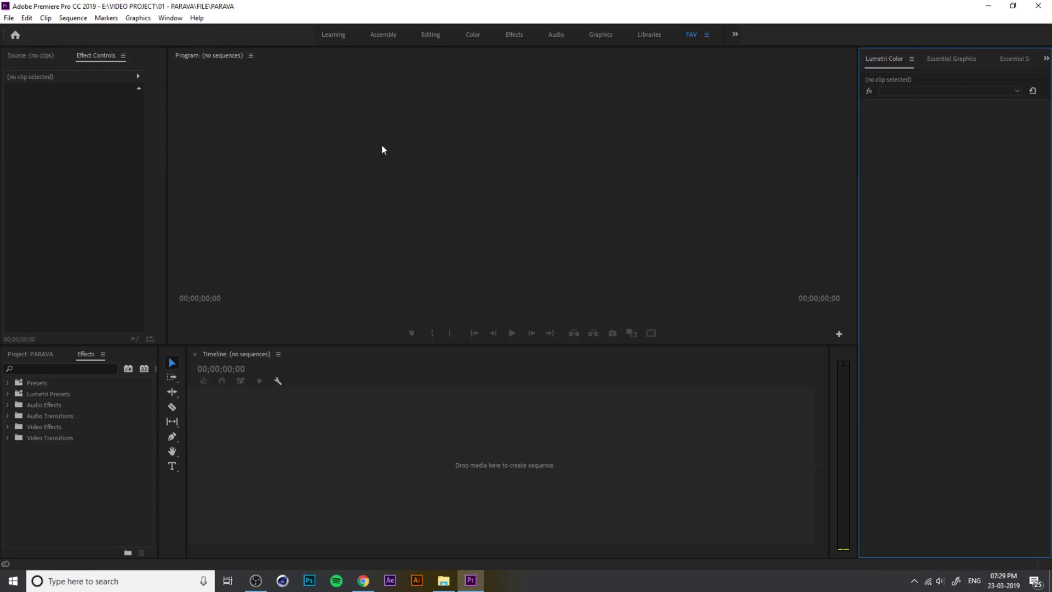
# Widen the Source group to about the Program monitor's width, and switch between Source and Effect Controls, ending on Effect Controls.
pyautogui.moveTo(168, 131); pyautogui.dragTo(450, 173)
pyautogui.click(35, 59)
pyautogui.click(79, 58)
pyautogui.click(37, 57)
pyautogui.click(115, 57)
pyautogui.click(10, 59)
pyautogui.click(83, 57)
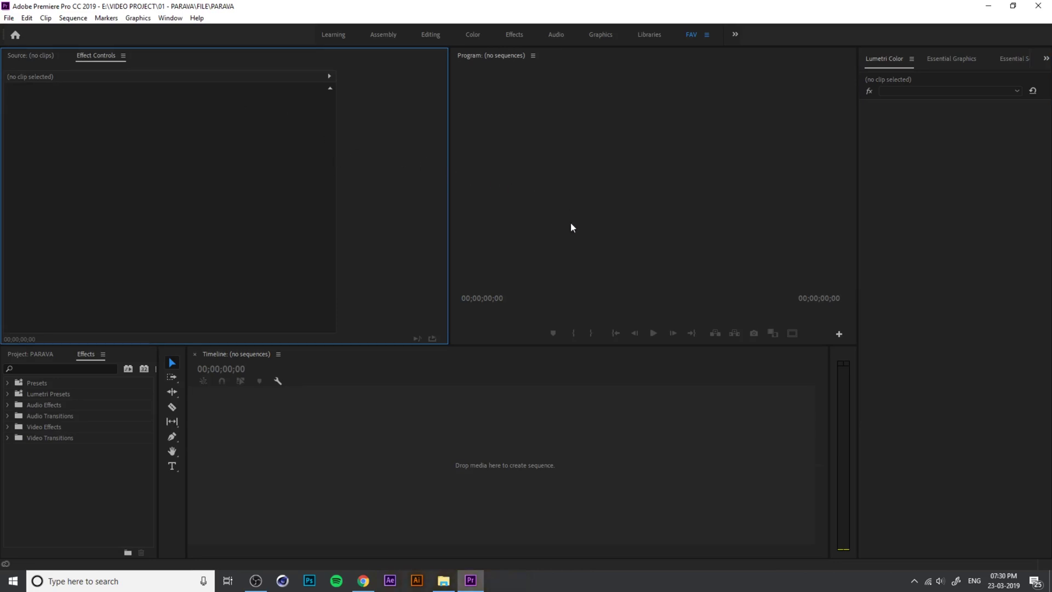
pyautogui.click(183, 19)
pyautogui.moveTo(189, 30)
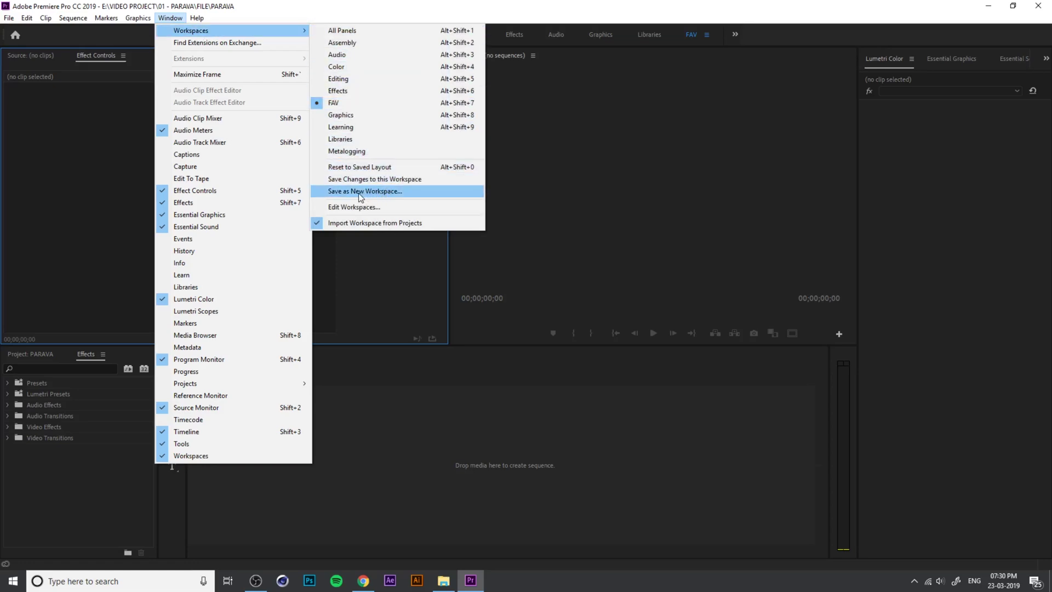
pyautogui.click(405, 193)
pyautogui.write('FAV')
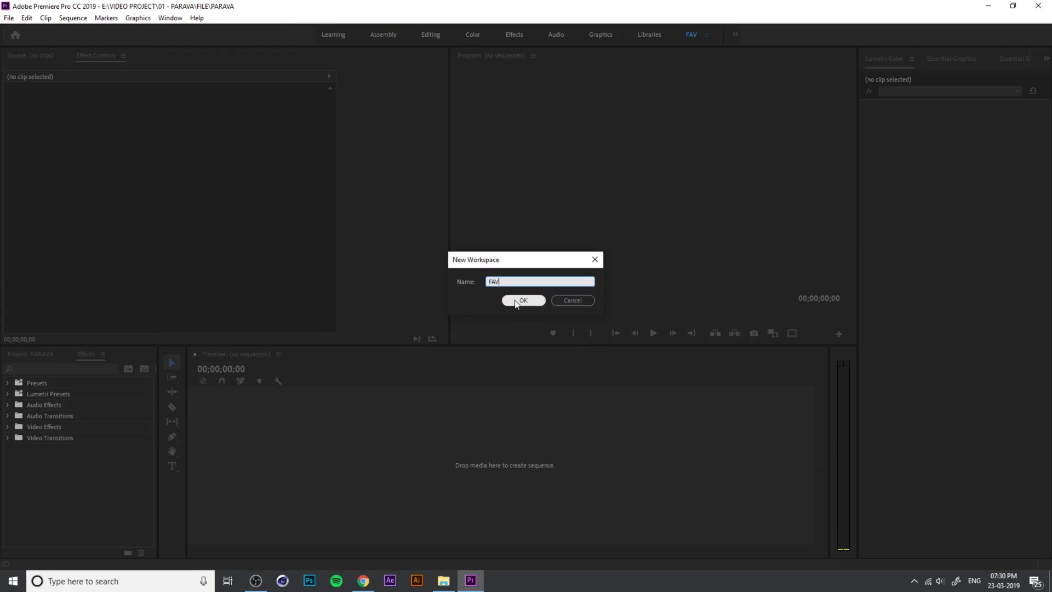
pyautogui.click(573, 301)
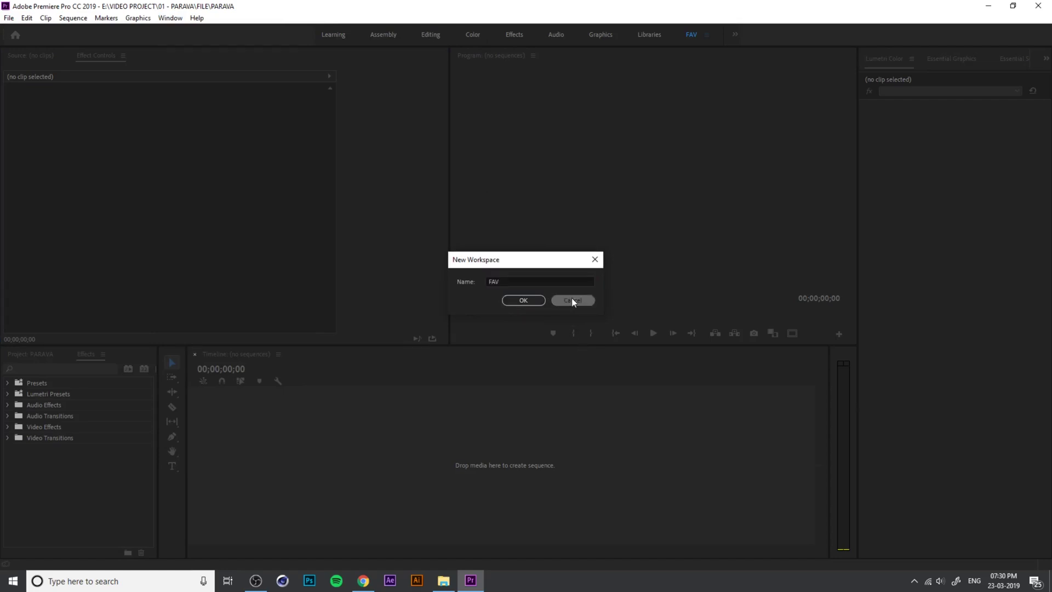
# View the FAV workspace options, look at the Libraries and Audio workspaces, and return to FAV.
pyautogui.click(706, 35)
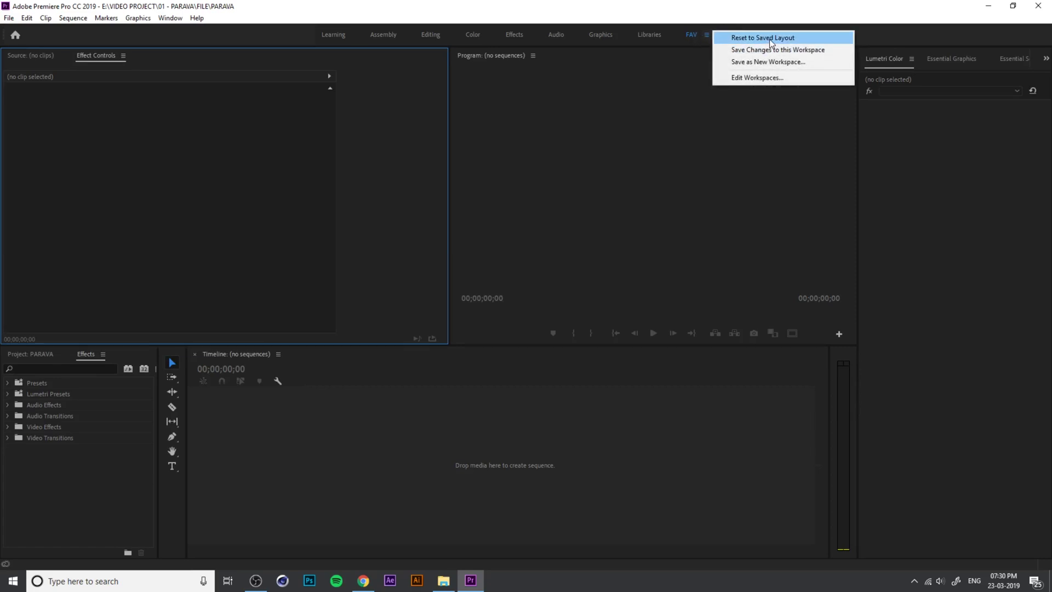
pyautogui.click(650, 35)
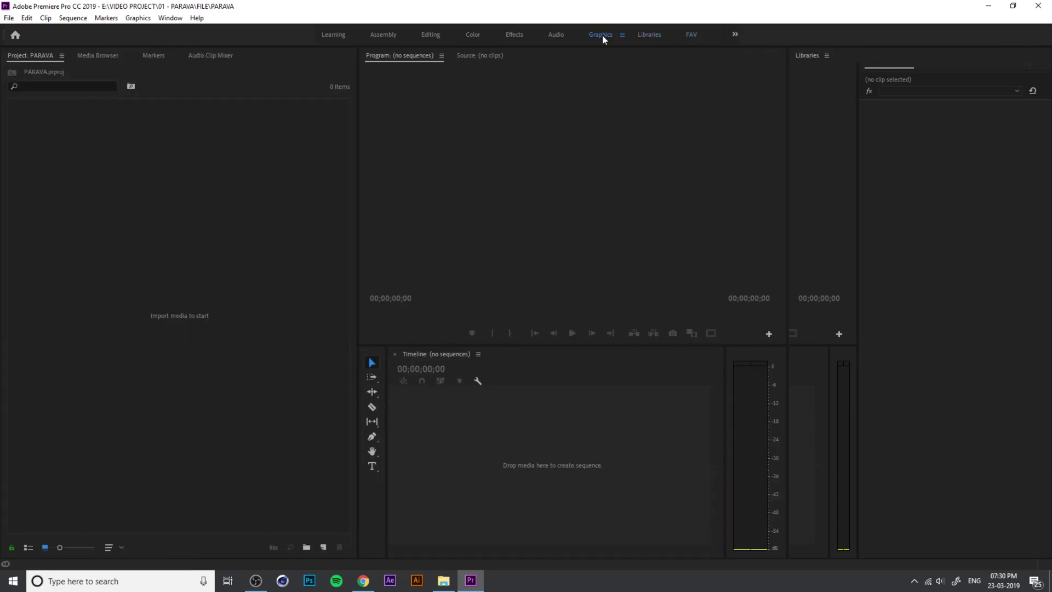
pyautogui.click(549, 33)
pyautogui.click(692, 34)
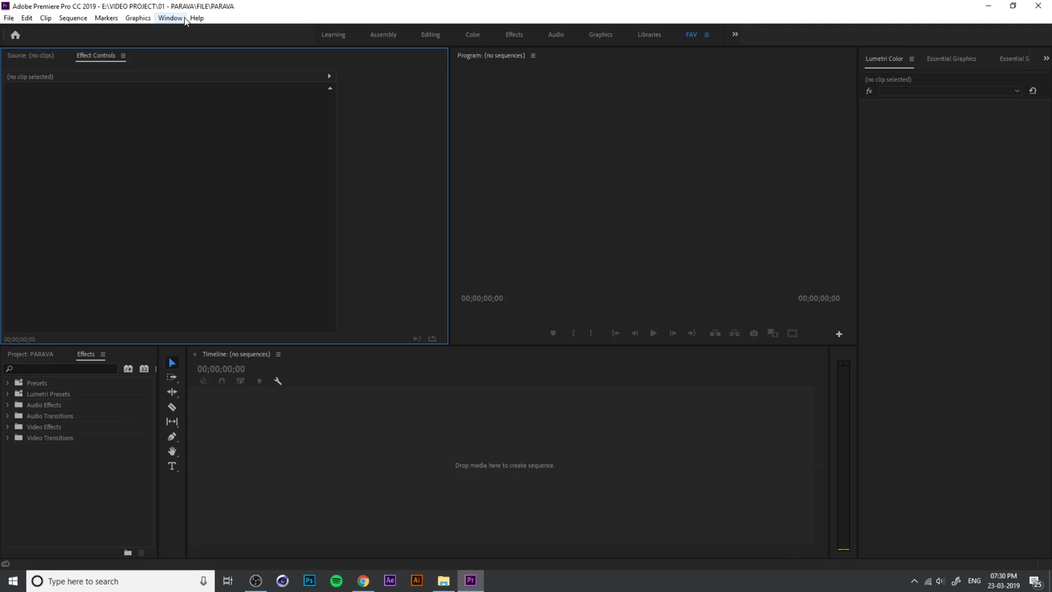
# Try to reset the FAV workspace to its saved layout, and dismiss the notification.
pyautogui.click(712, 35)
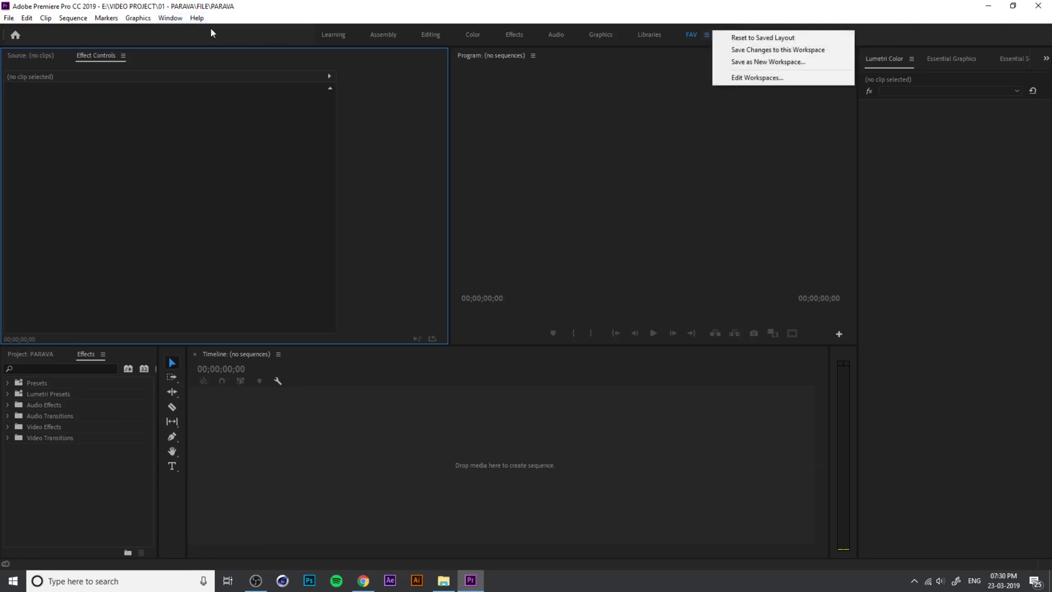
pyautogui.click(171, 18)
pyautogui.moveTo(231, 31)
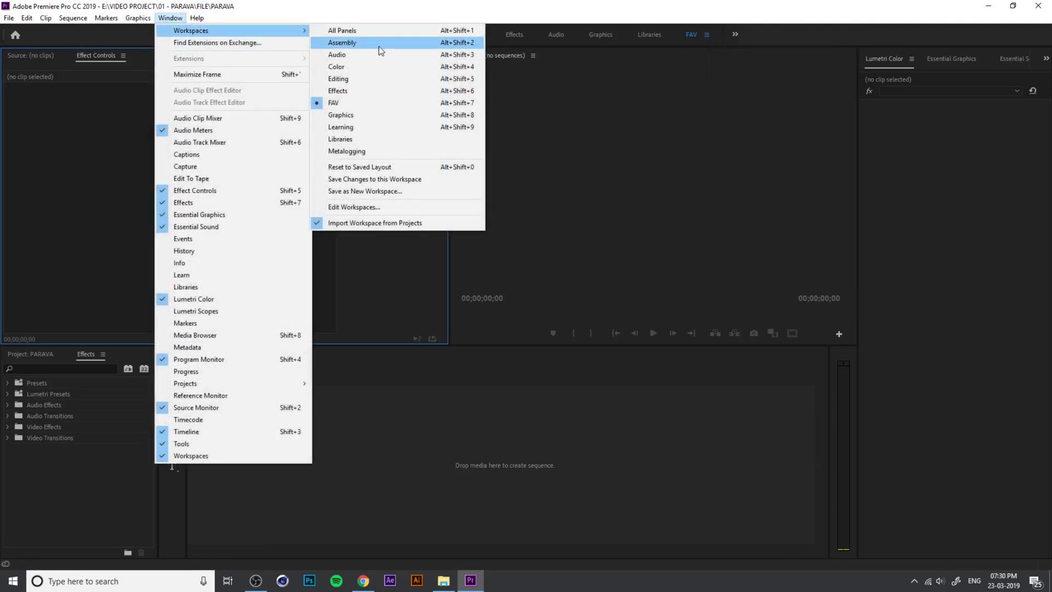
pyautogui.click(399, 168)
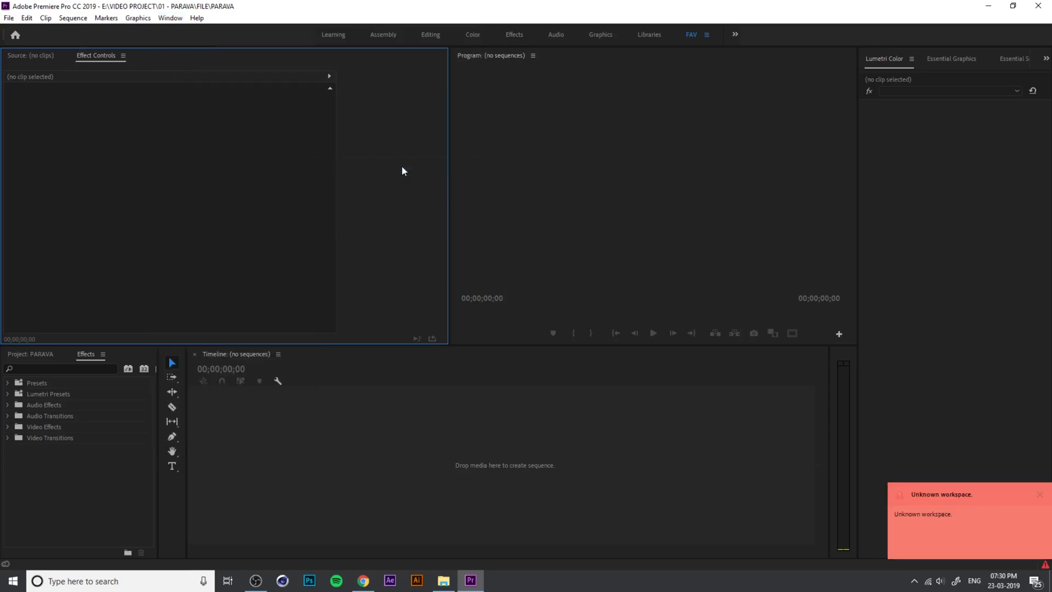
pyautogui.click(1040, 495)
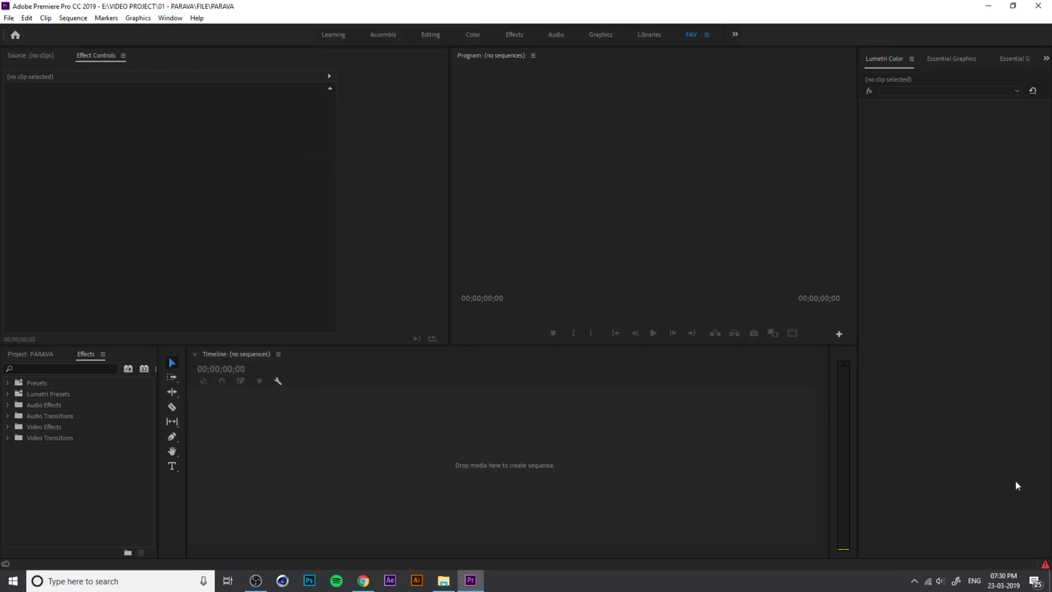
# Show the Project: PARAVA panel and widen it slightly toward the timeline.
pyautogui.click(667, 485)
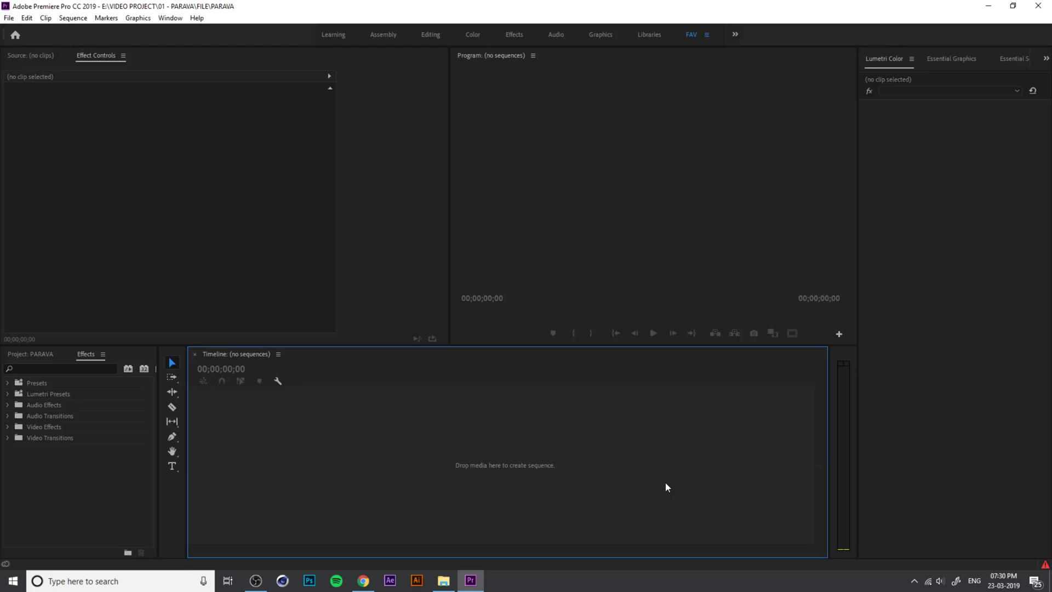
pyautogui.click(34, 355)
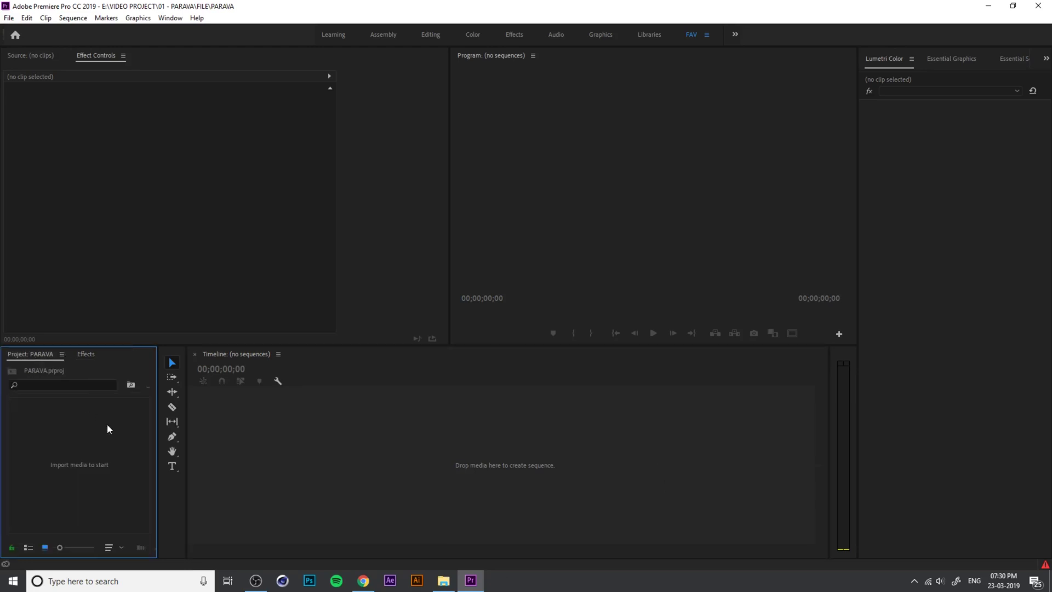
pyautogui.moveTo(155, 421); pyautogui.dragTo(185, 420)
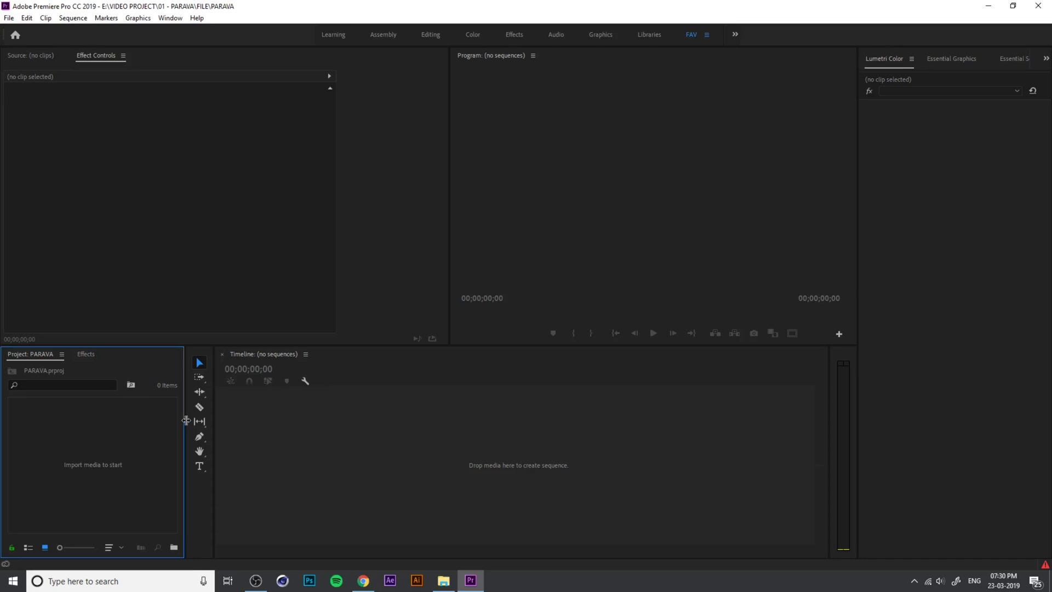
# Import all MVI clips from the FOOTAGE folder of 01 - PARAVA through the Import dialog.
pyautogui.click(9, 18)
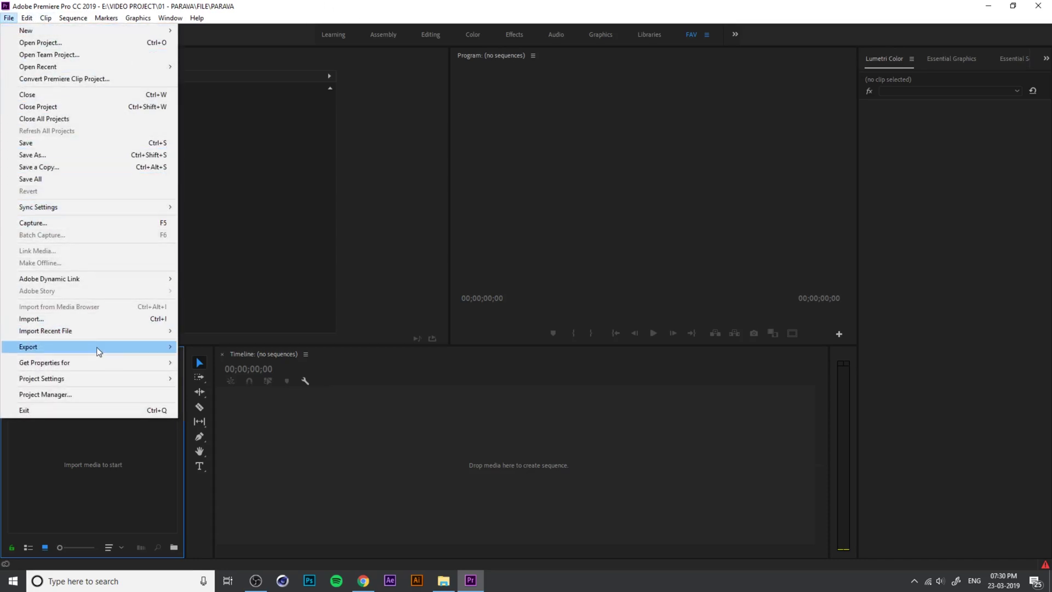
pyautogui.click(95, 320)
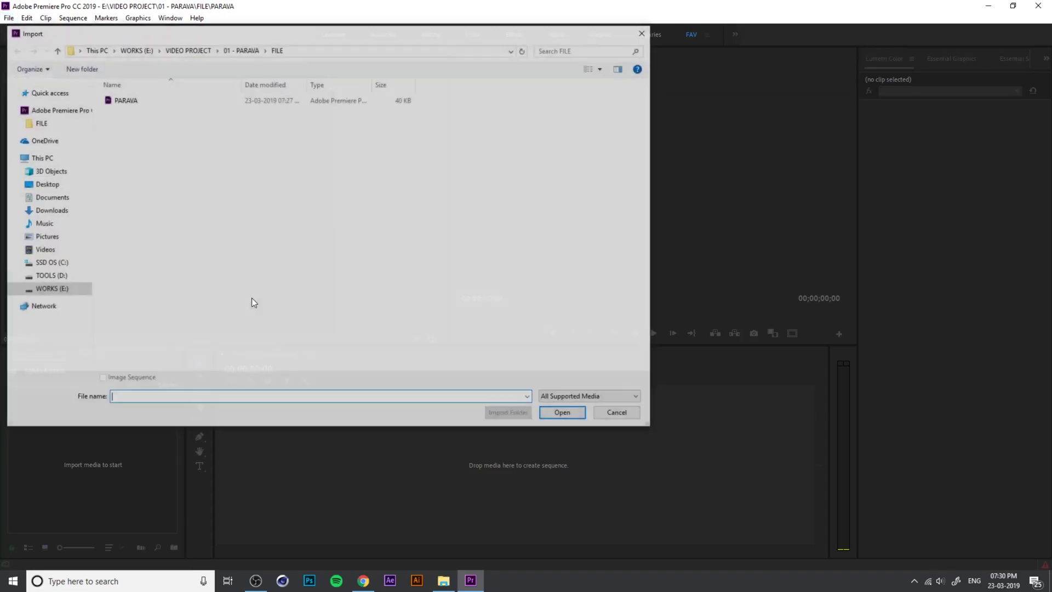
pyautogui.click(240, 51)
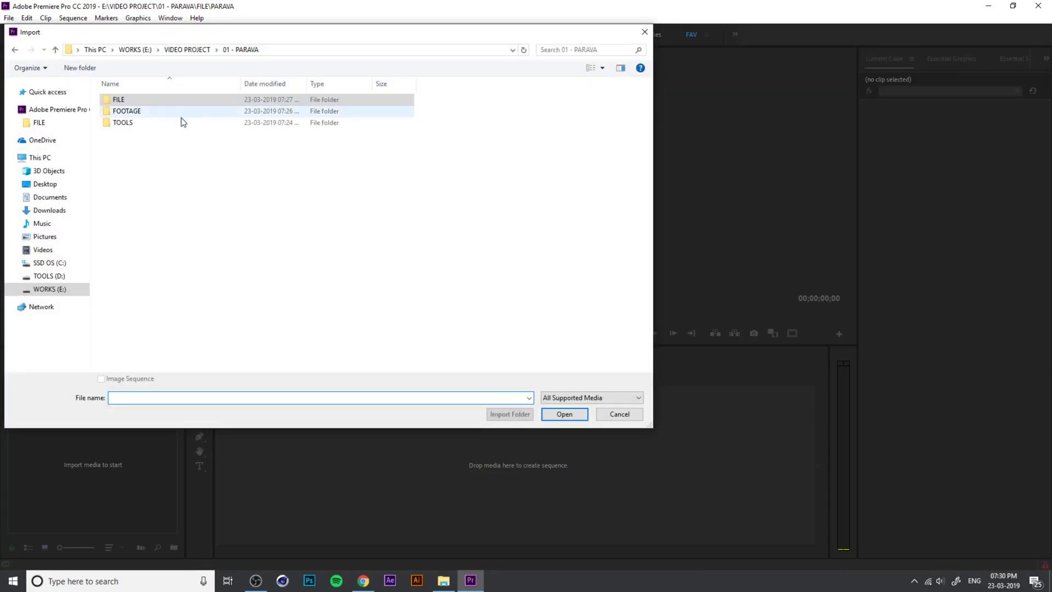
pyautogui.doubleClick(143, 112)
pyautogui.moveTo(649, 256); pyautogui.dragTo(96, 82)
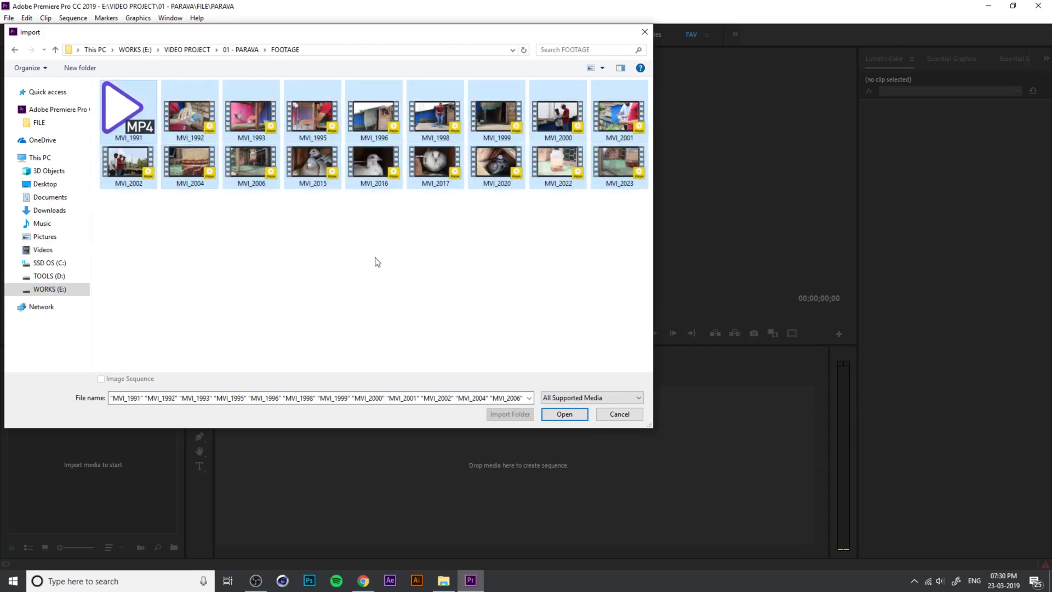
pyautogui.click(564, 415)
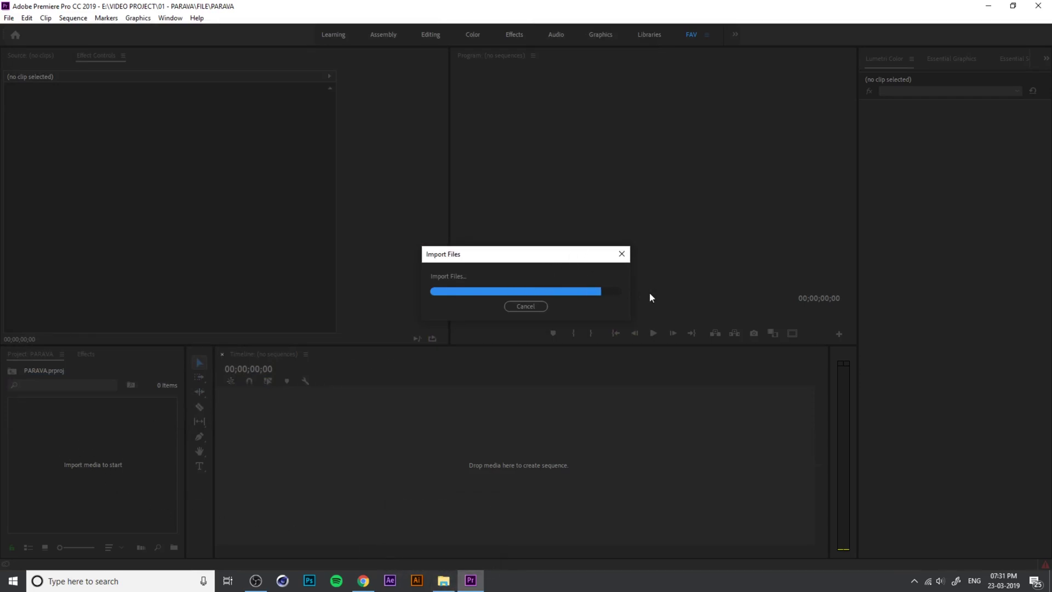
# Look through the imported clips in the Project panel, and undo their import.
pyautogui.scroll(3, 135, 457)
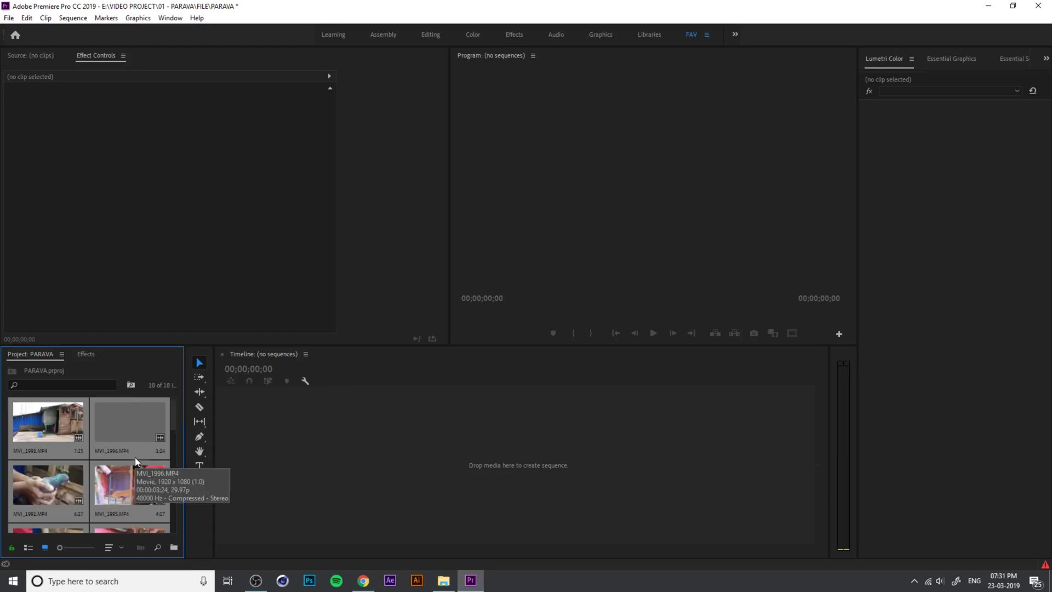
pyautogui.scroll(-1, 137, 436)
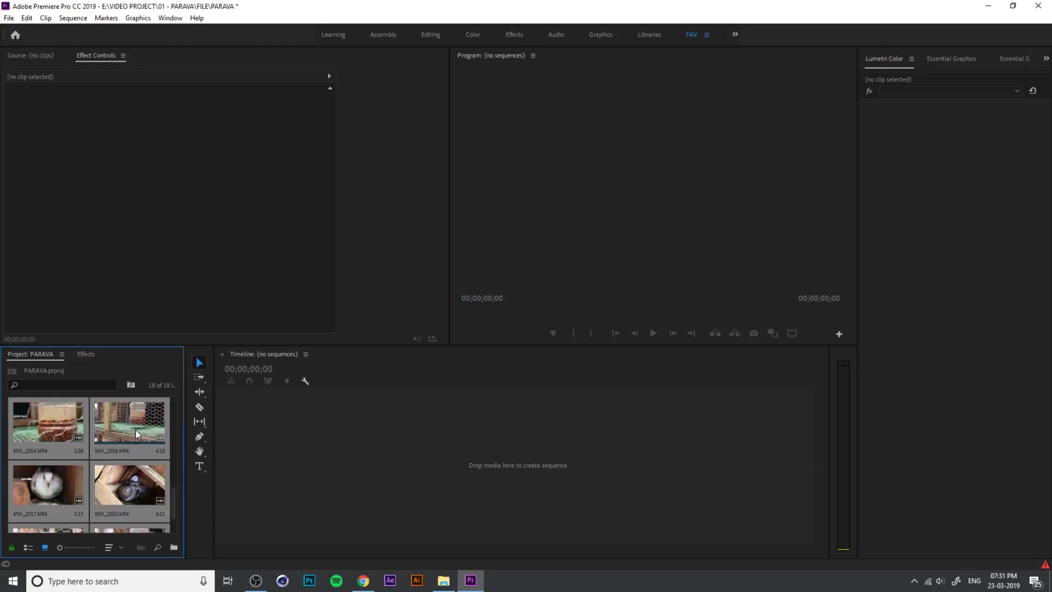
pyautogui.hotkey('ctrl', 'z')
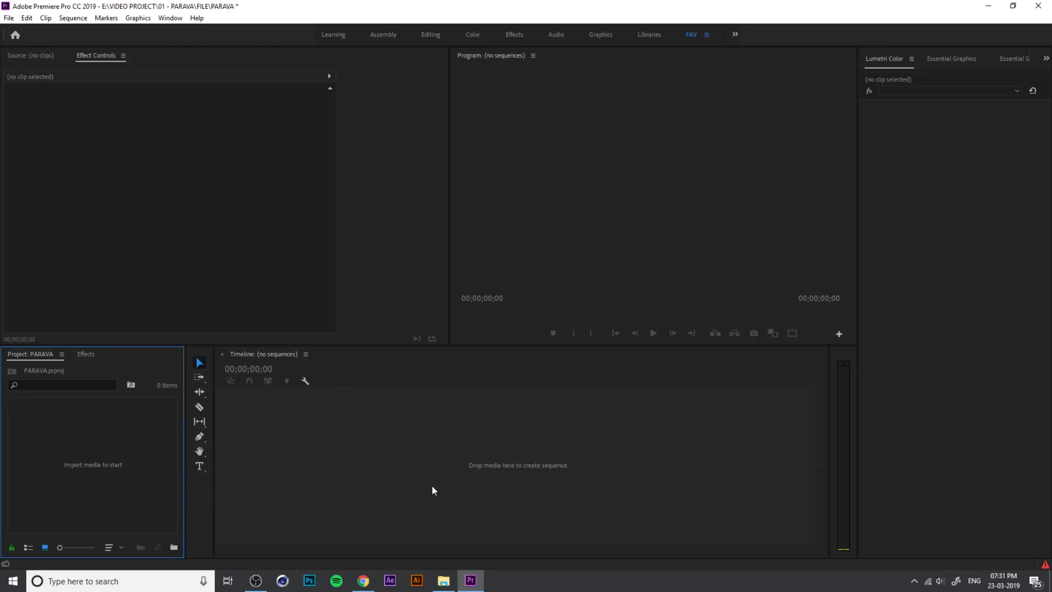
# Switch to File Explorer, bring all clips of the FOOTAGE folder into Premiere Pro's Project panel, and close the Explorer window.
pyautogui.click(443, 580)
pyautogui.doubleClick(455, 244)
pyautogui.moveTo(854, 363); pyautogui.dragTo(302, 233)
pyautogui.moveTo(455, 329); pyautogui.dragTo(81, 462)
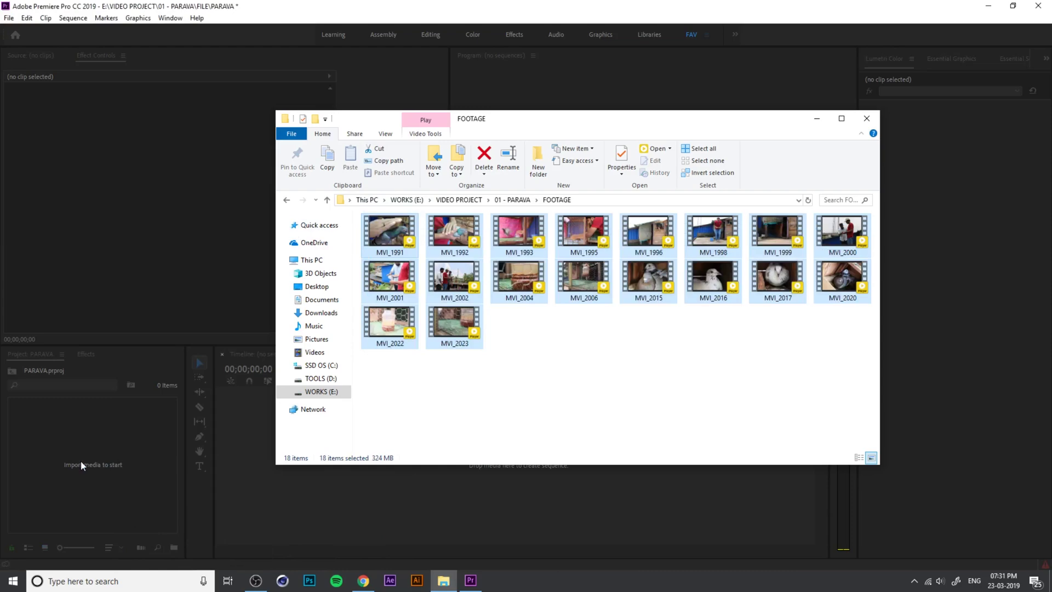
pyautogui.moveTo(626, 115); pyautogui.dragTo(607, 159)
pyautogui.click(787, 156)
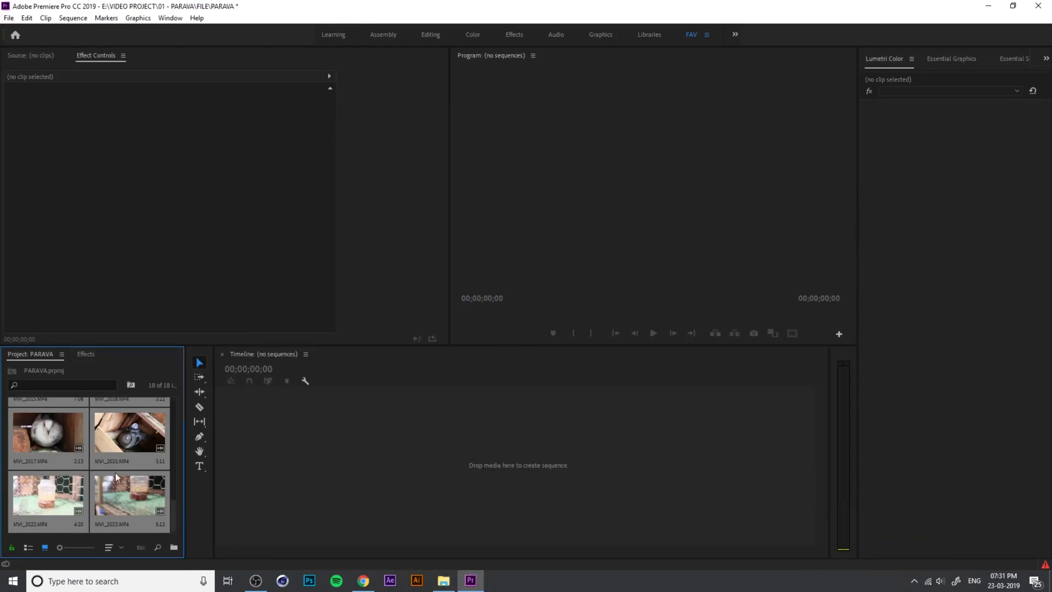
# Undo the last import of the clips into the Project panel.
pyautogui.hotkey('ctrl', 'z')
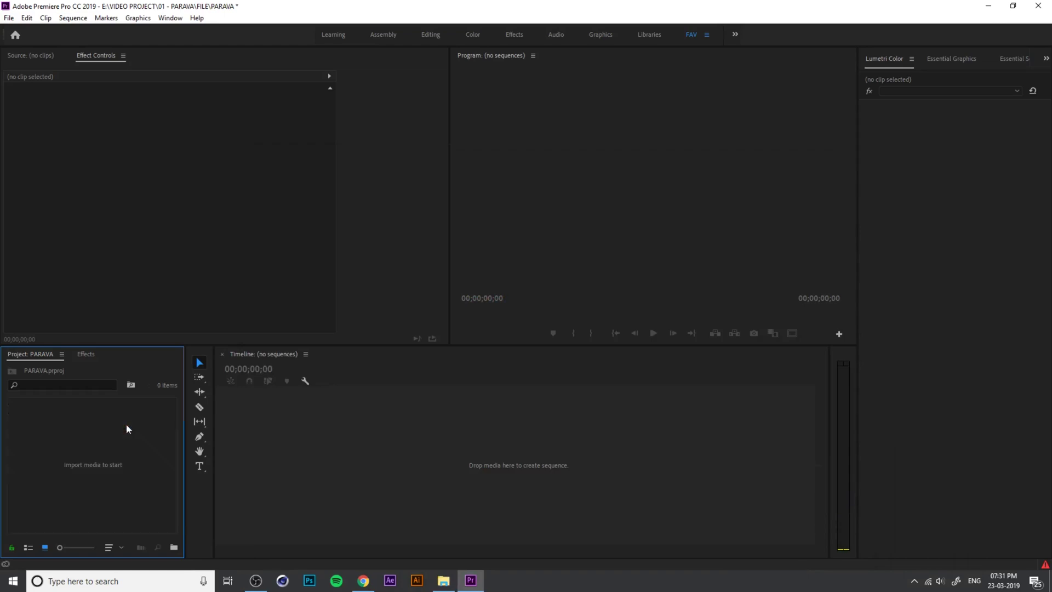
# Import all MVI clips of the FOOTAGE folder through the Import dialog, and undo that import.
pyautogui.doubleClick(94, 464)
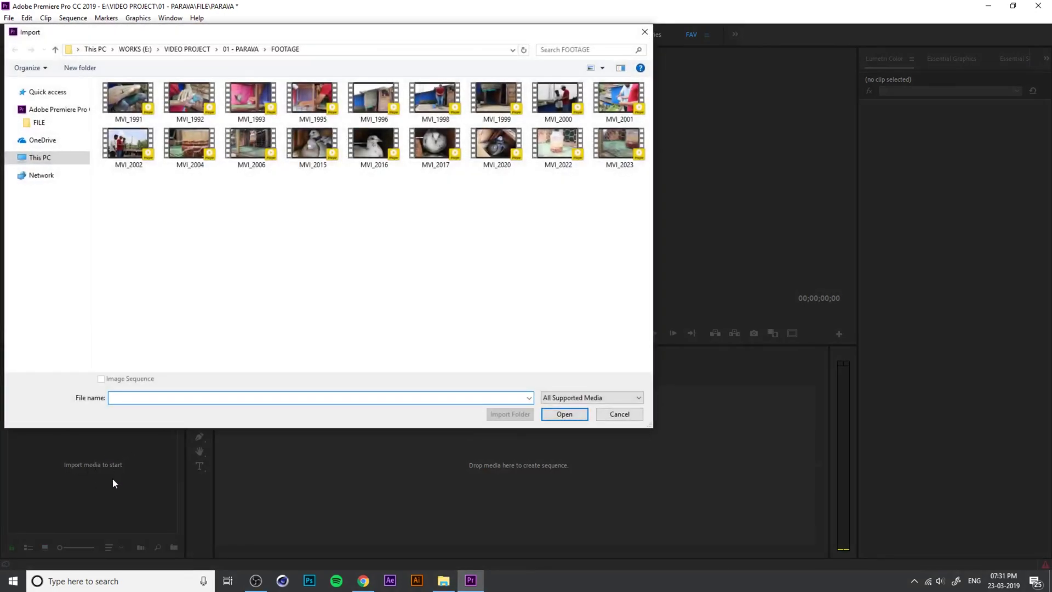
pyautogui.moveTo(602, 203); pyautogui.dragTo(149, 97)
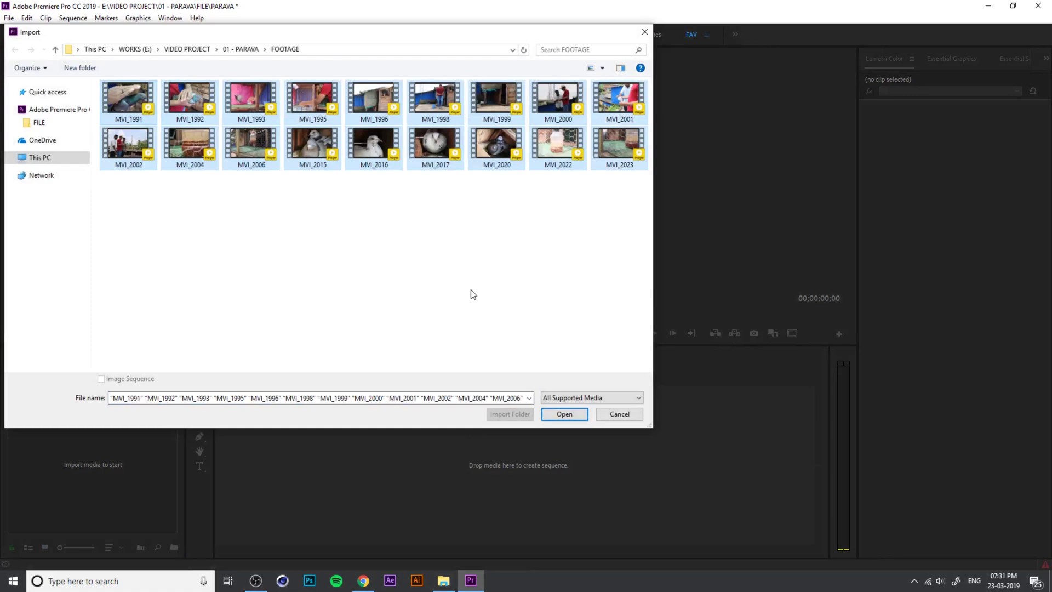
pyautogui.click(579, 420)
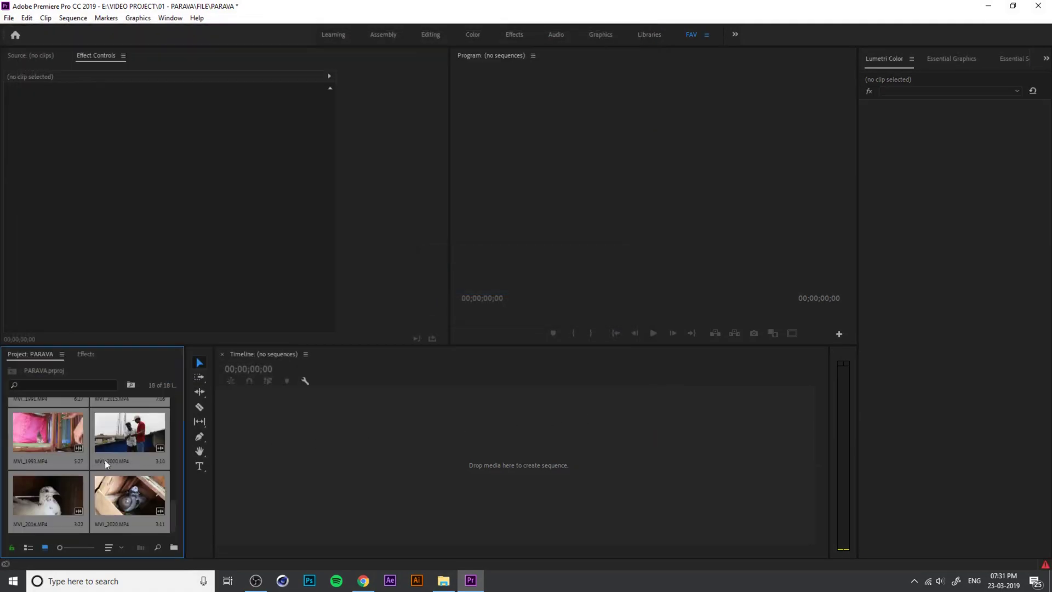
pyautogui.hotkey('ctrl', 'z')
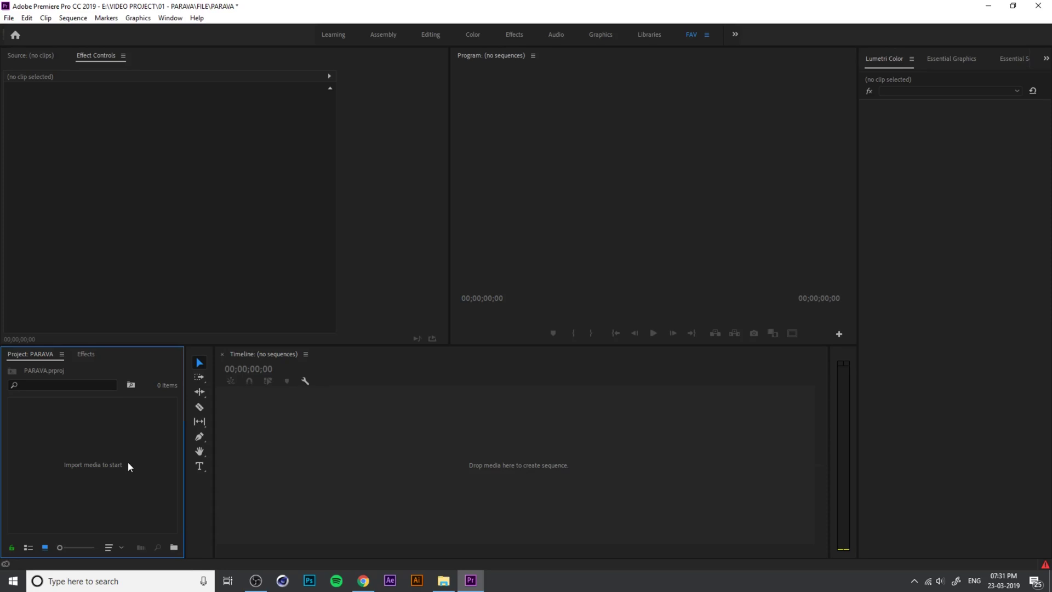
# Widen the Project panel toward the timeline and create a bin named FOOTAGE in it.
pyautogui.moveTo(186, 443); pyautogui.dragTo(216, 449)
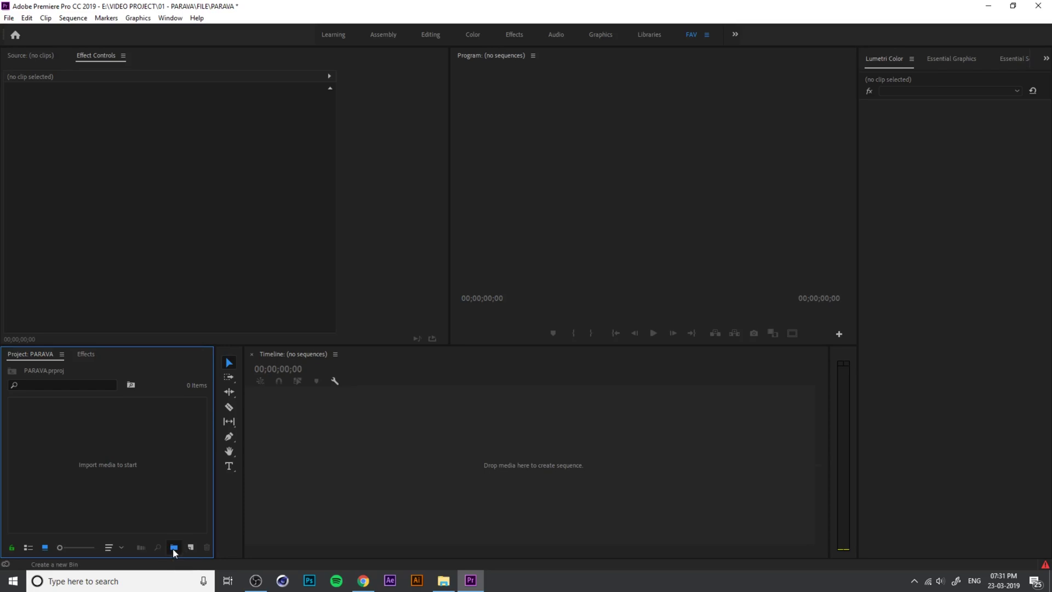
pyautogui.click(173, 548)
pyautogui.write('FOOTAGE')
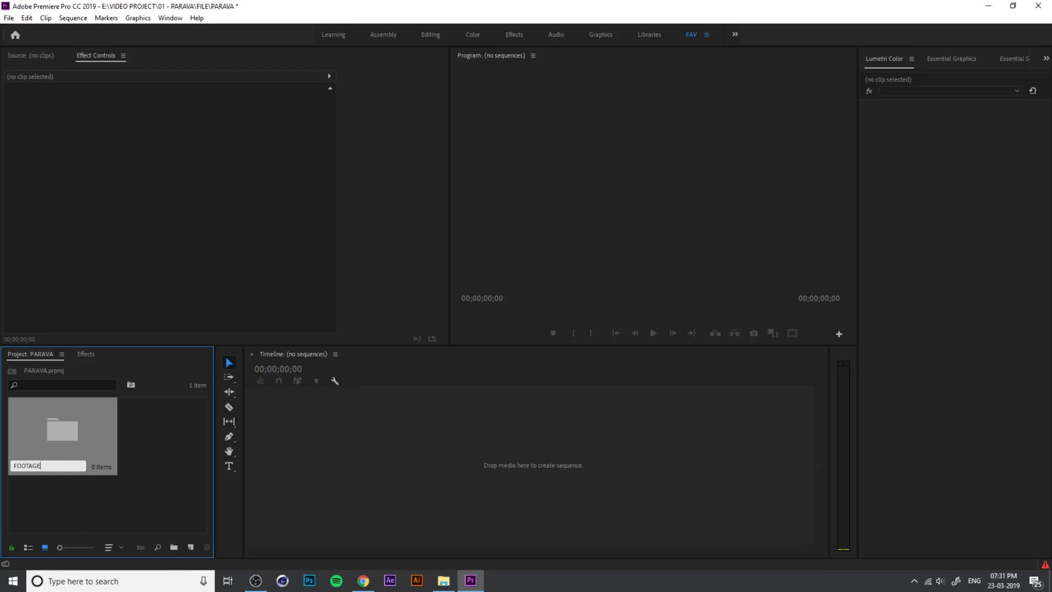
pyautogui.press('Return')
pyautogui.click(87, 442)
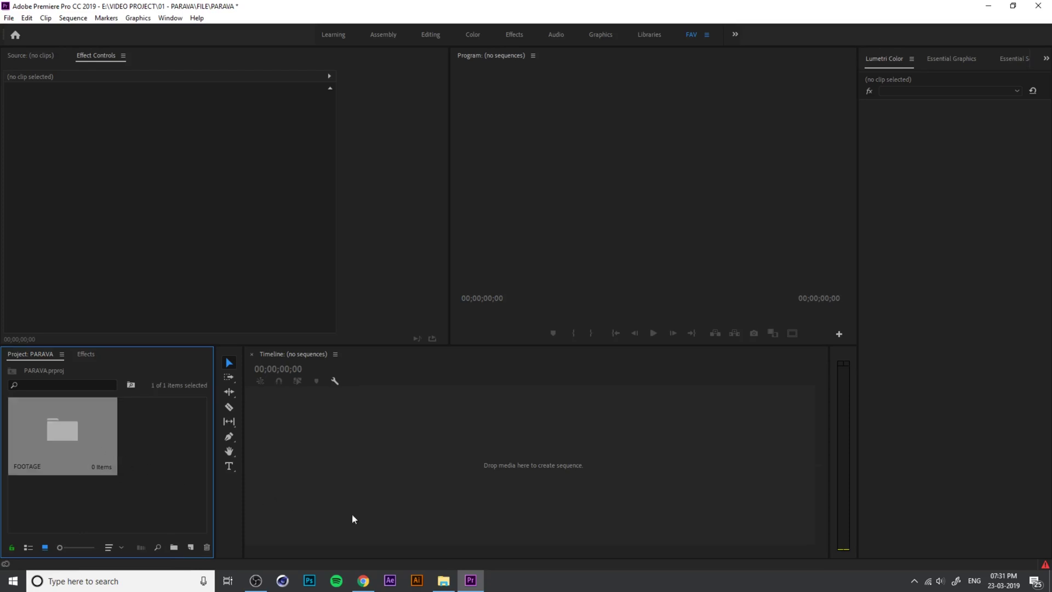
# Bring all footage clips from File Explorer into the FOOTAGE bin, and open the bin in its own window near the middle of the workspace.
pyautogui.click(437, 586)
pyautogui.moveTo(671, 324); pyautogui.dragTo(81, 433)
pyautogui.moveTo(81, 433); pyautogui.dragTo(81, 434)
pyautogui.doubleClick(64, 431)
pyautogui.moveTo(164, 57); pyautogui.dragTo(451, 137)
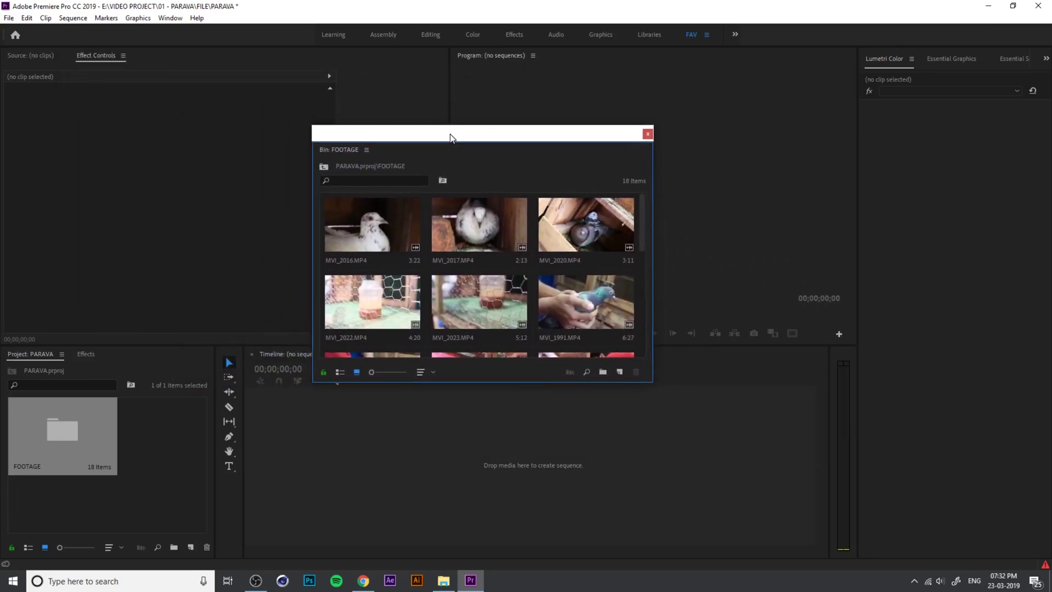
# Open the General preferences, examine the options for how bins open on double-click, and accept the dialog with the settings as they are.
pyautogui.click(28, 18)
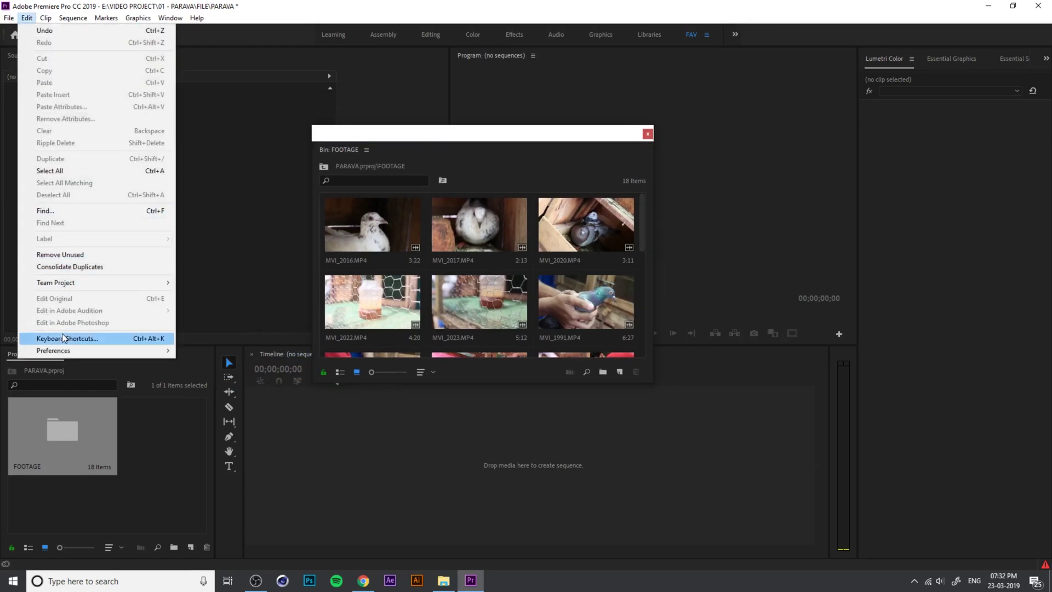
pyautogui.moveTo(69, 351)
pyautogui.click(223, 346)
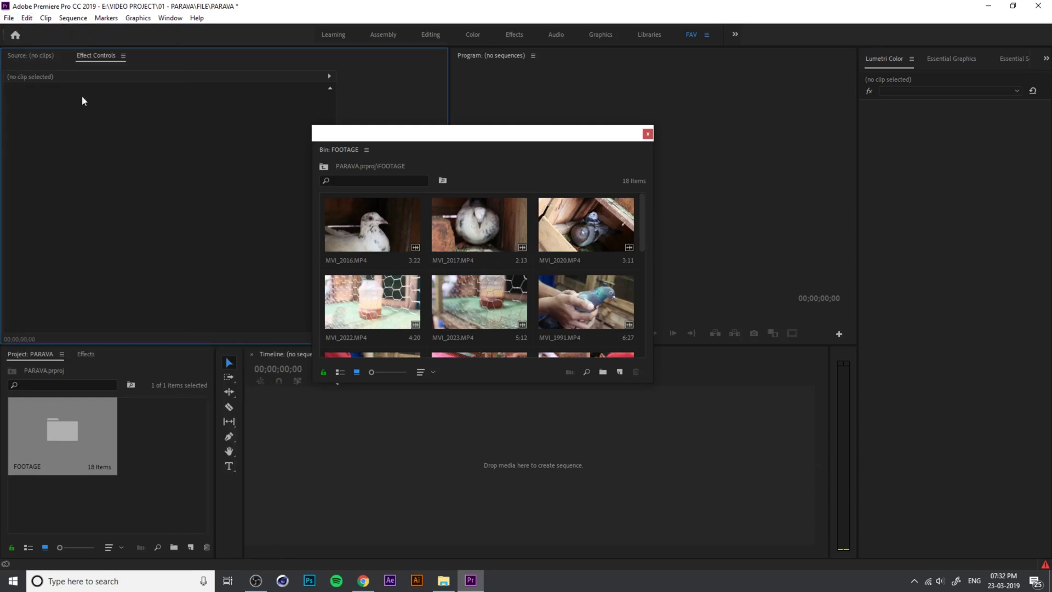
pyautogui.click(27, 18)
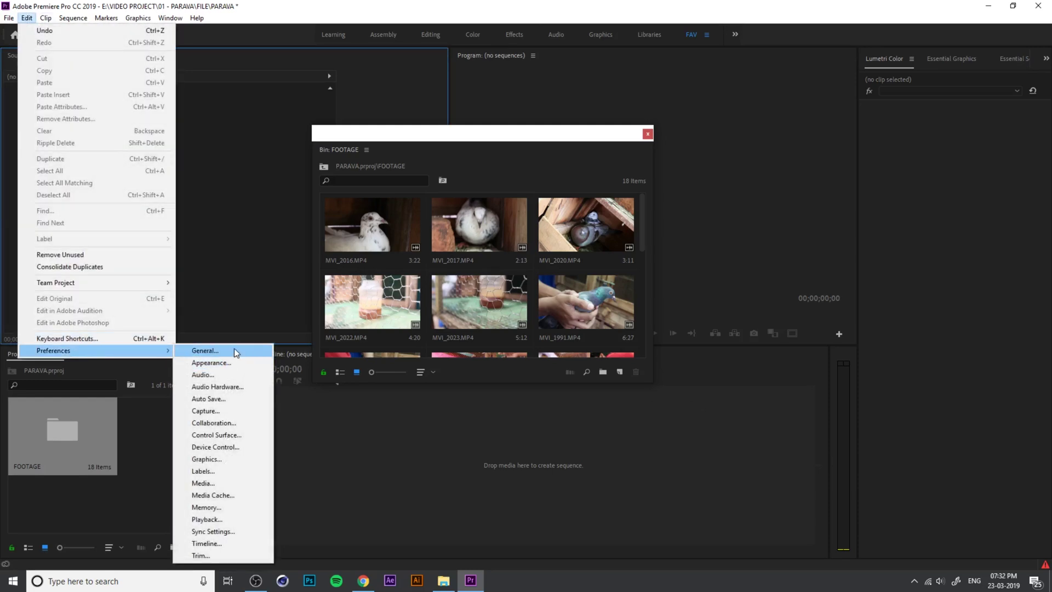
pyautogui.click(285, 356)
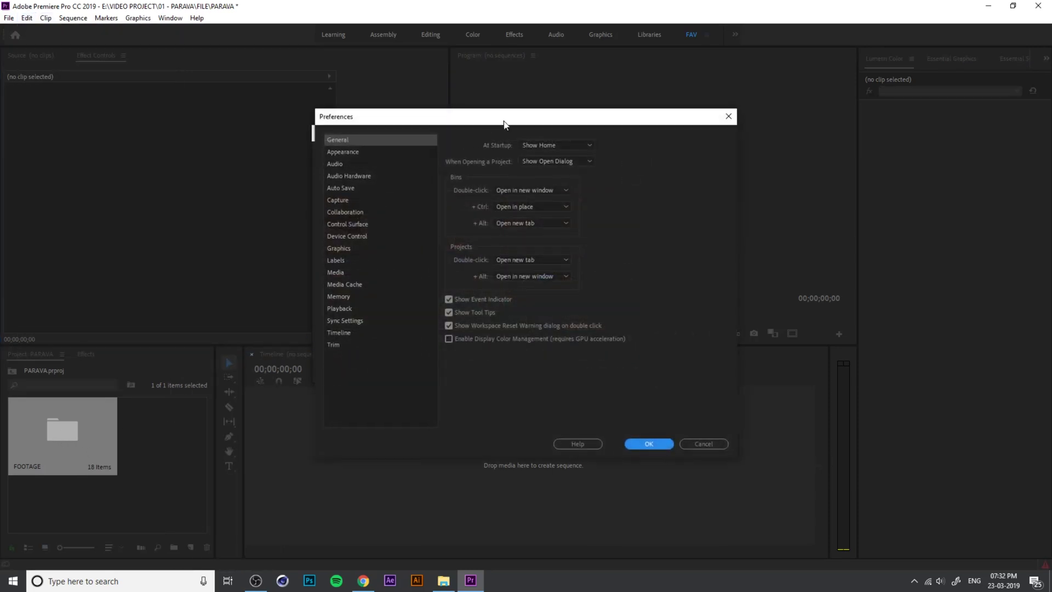
pyautogui.moveTo(491, 121); pyautogui.dragTo(764, 129)
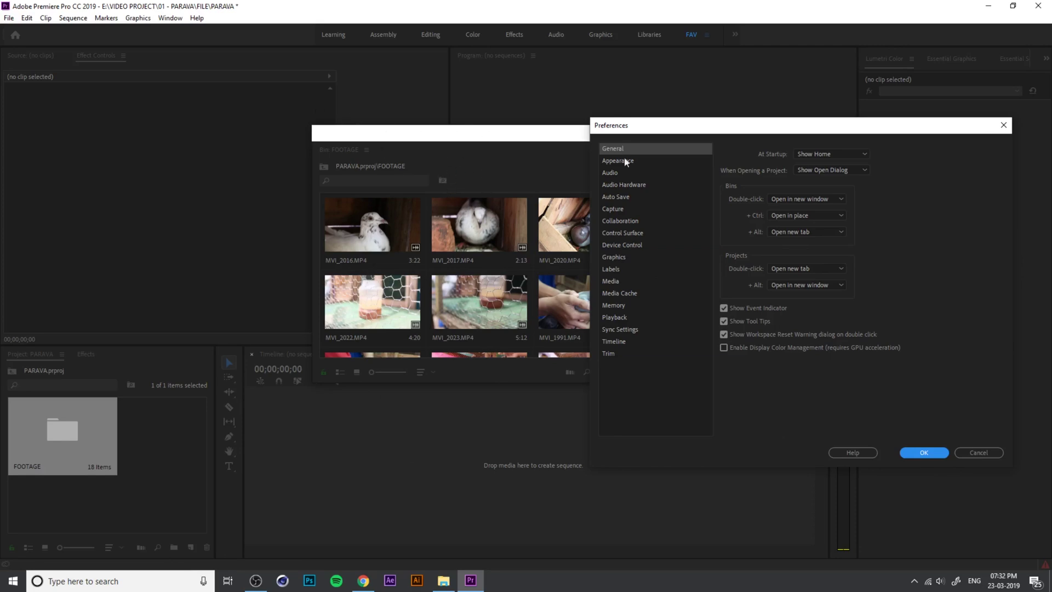
pyautogui.moveTo(649, 125); pyautogui.dragTo(536, 111)
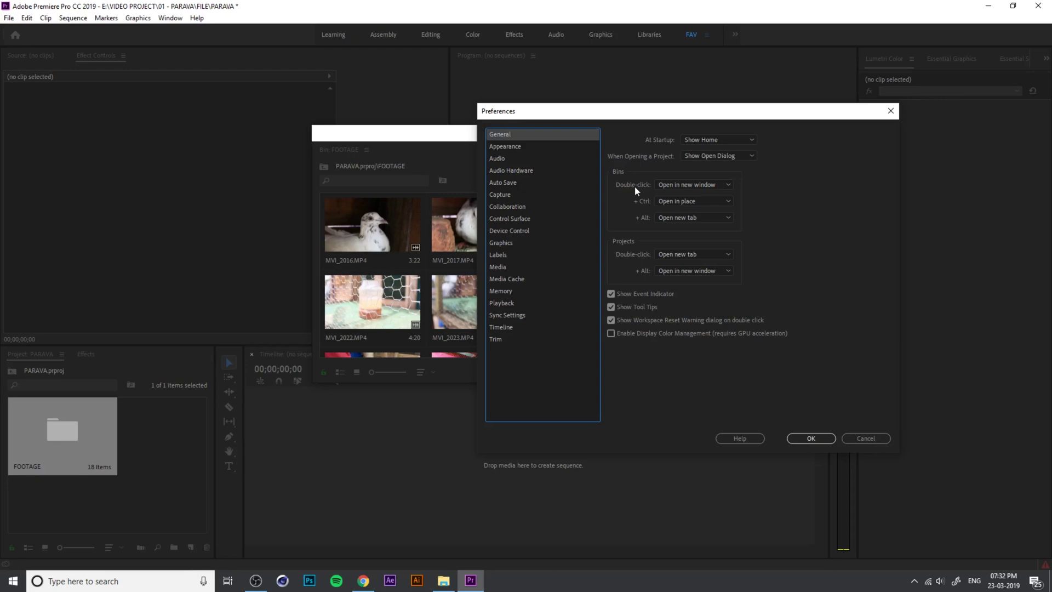
pyautogui.click(705, 184)
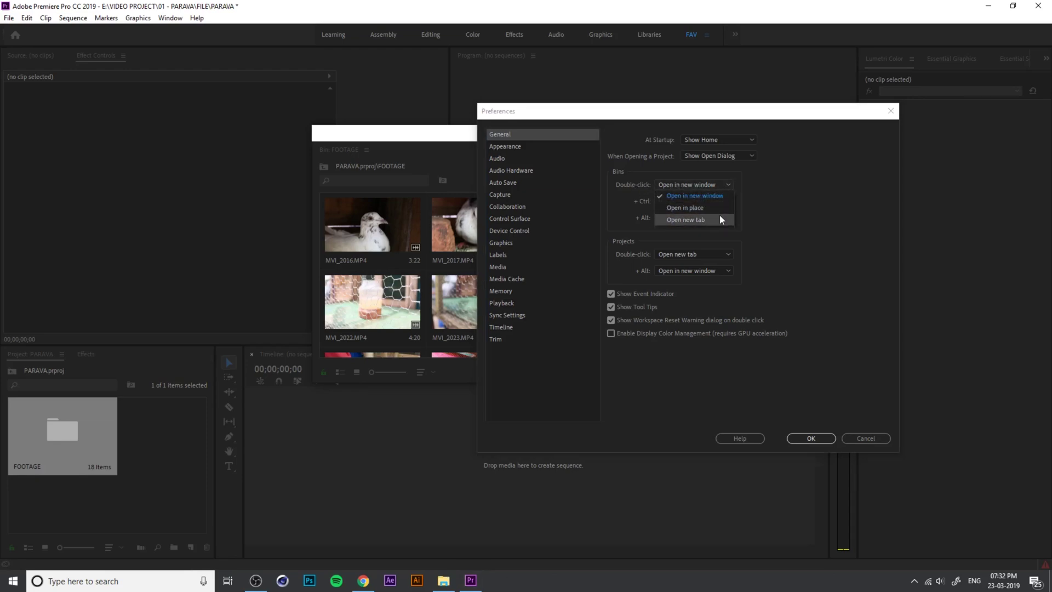
pyautogui.click(799, 220)
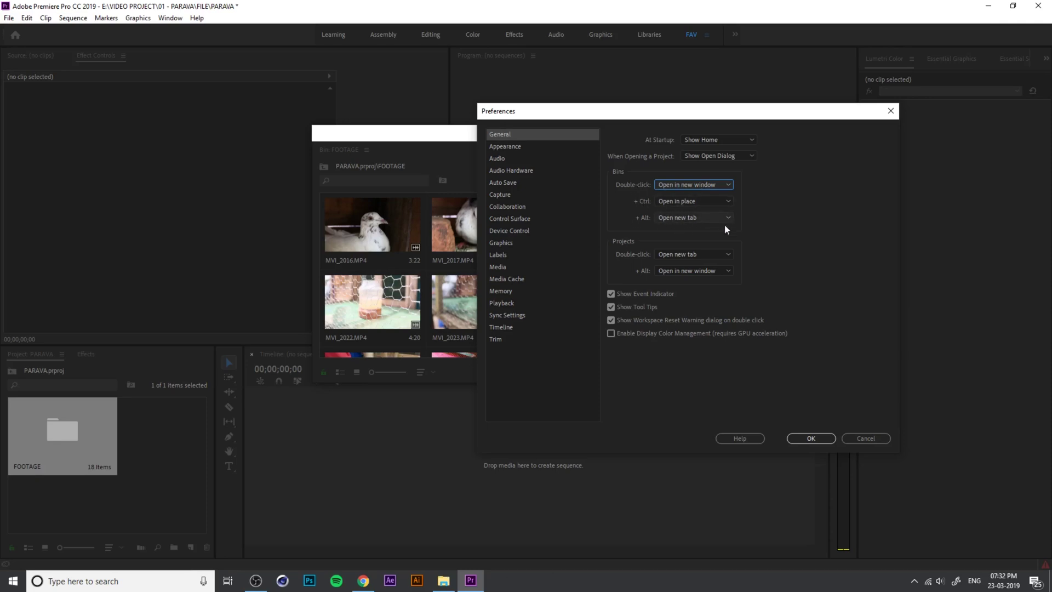
pyautogui.click(811, 438)
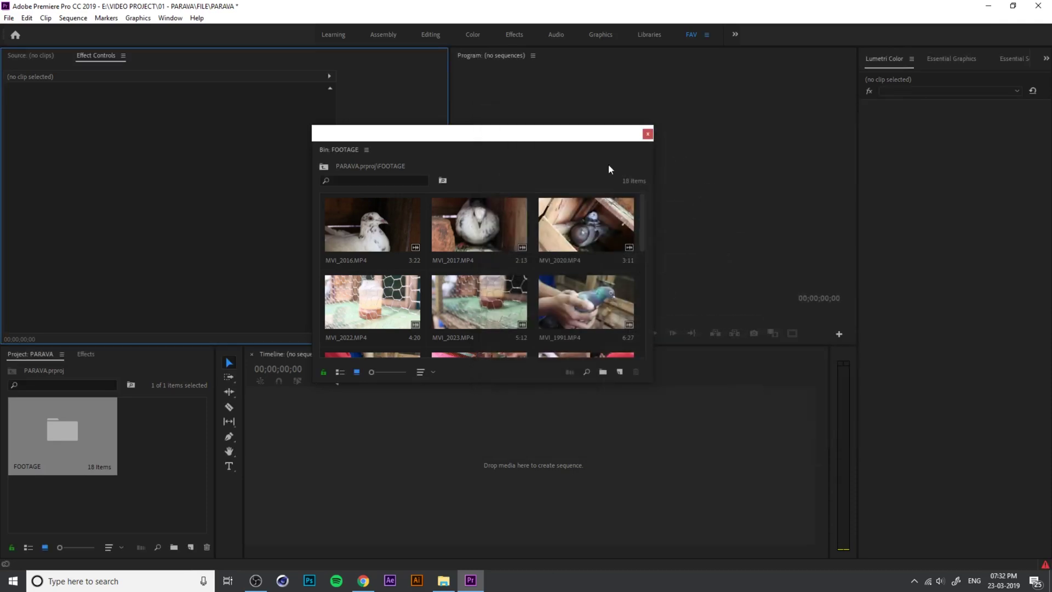
# Close the floating FOOTAGE bin window and reopen the bin as a new tab beside the Project panel.
pyautogui.click(651, 133)
pyautogui.click(74, 423)
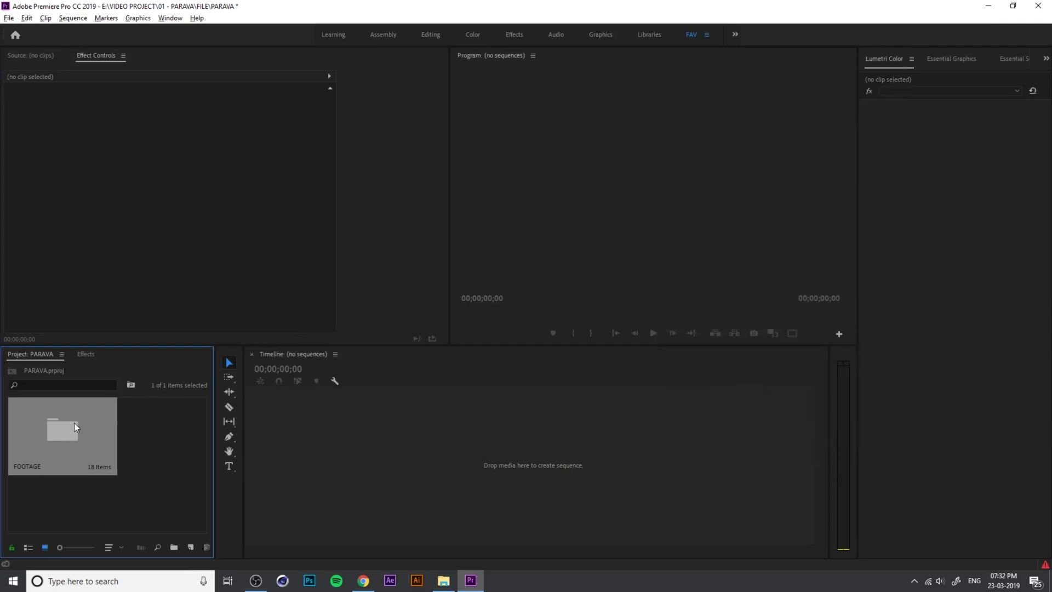
pyautogui.doubleClick(74, 422)
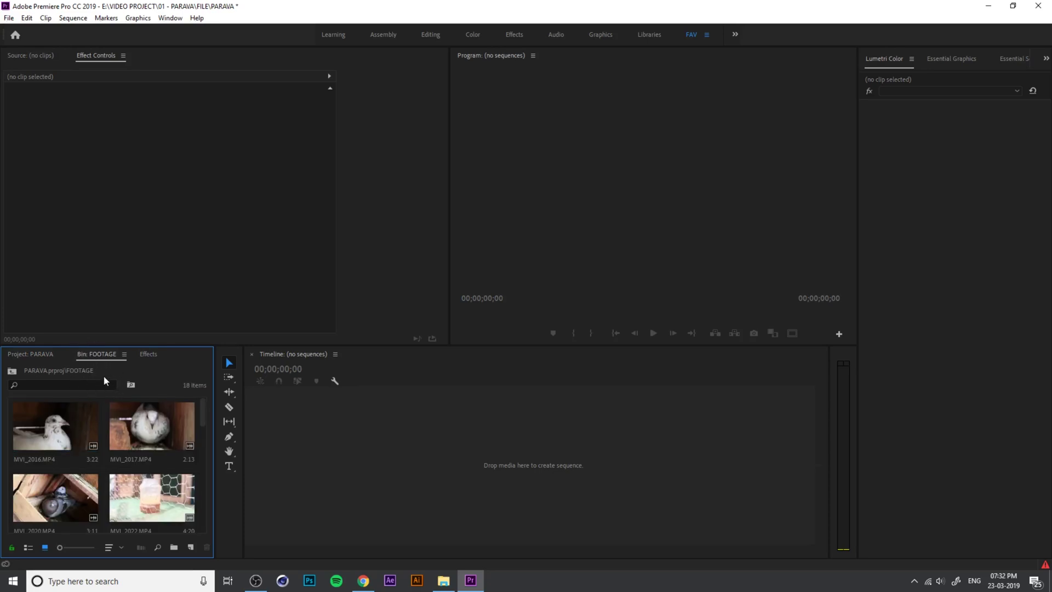
# Close the FOOTAGE bin's tab, open the bin in place within the Project panel, and return to the project root.
pyautogui.click(124, 355)
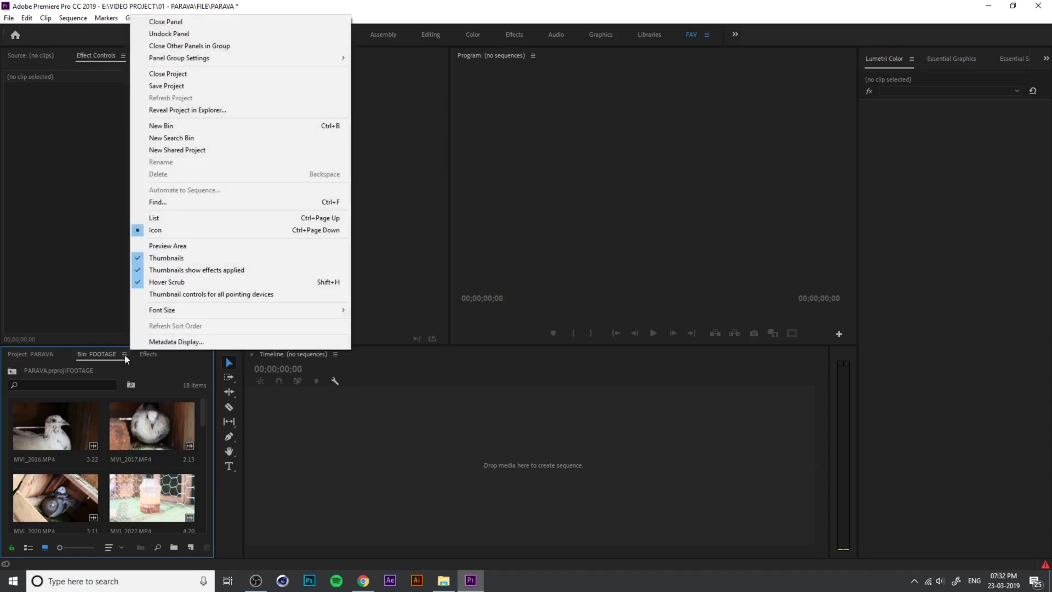
pyautogui.click(195, 22)
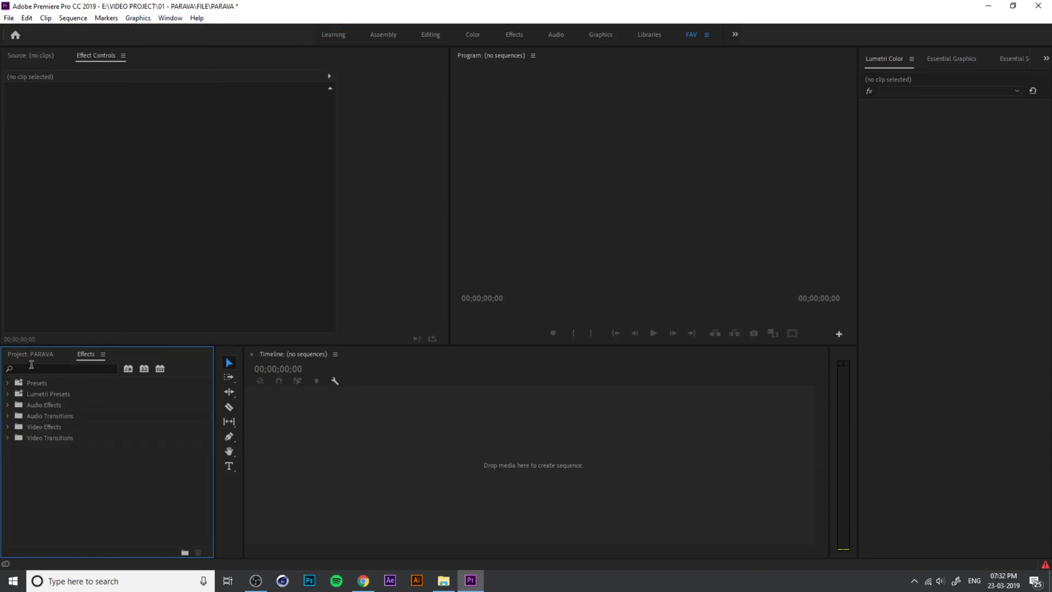
pyautogui.click(30, 354)
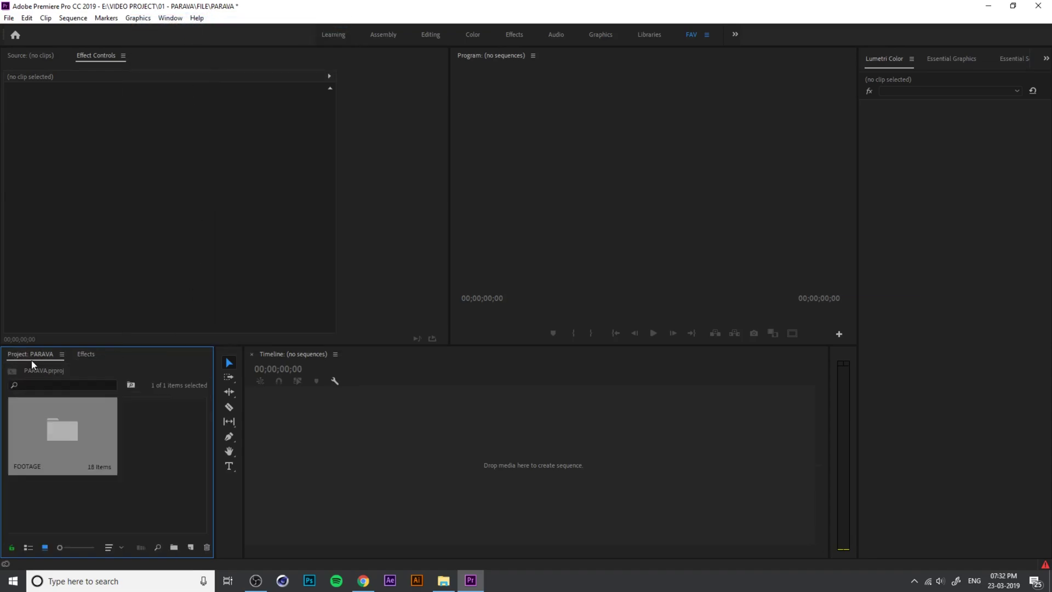
pyautogui.doubleClick(65, 432)
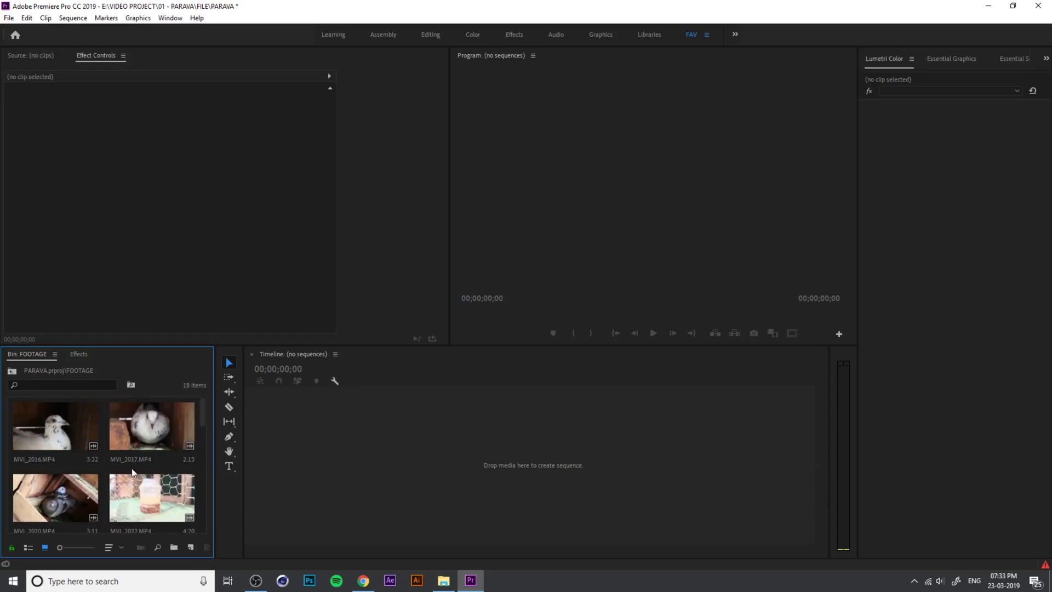
pyautogui.click(13, 373)
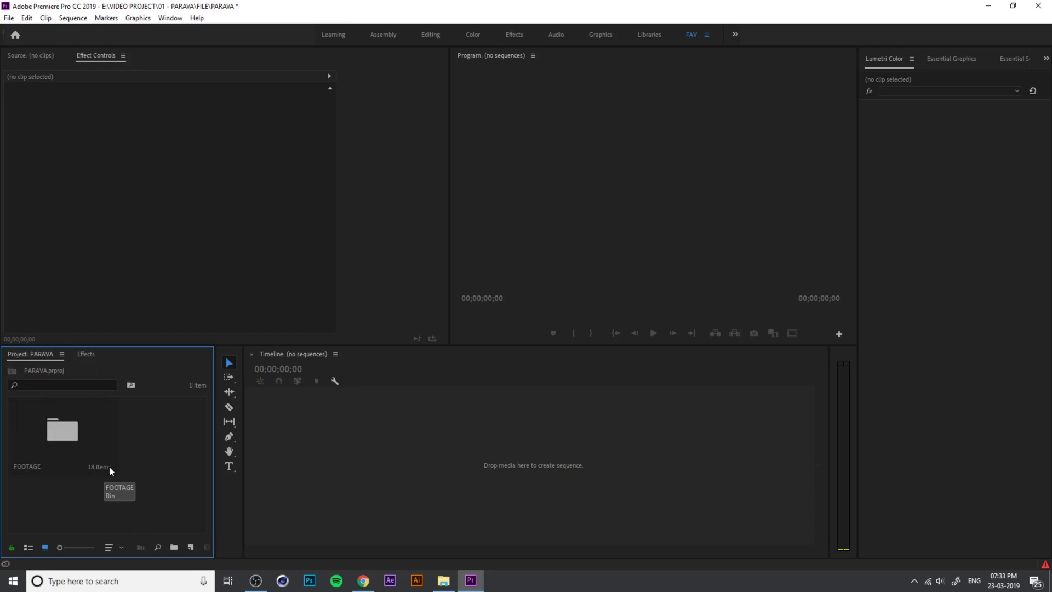
# Open the FOOTAGE bin in a new window and dock it as a narrow panel between Effect Controls and the Program monitor.
pyautogui.doubleClick(77, 436)
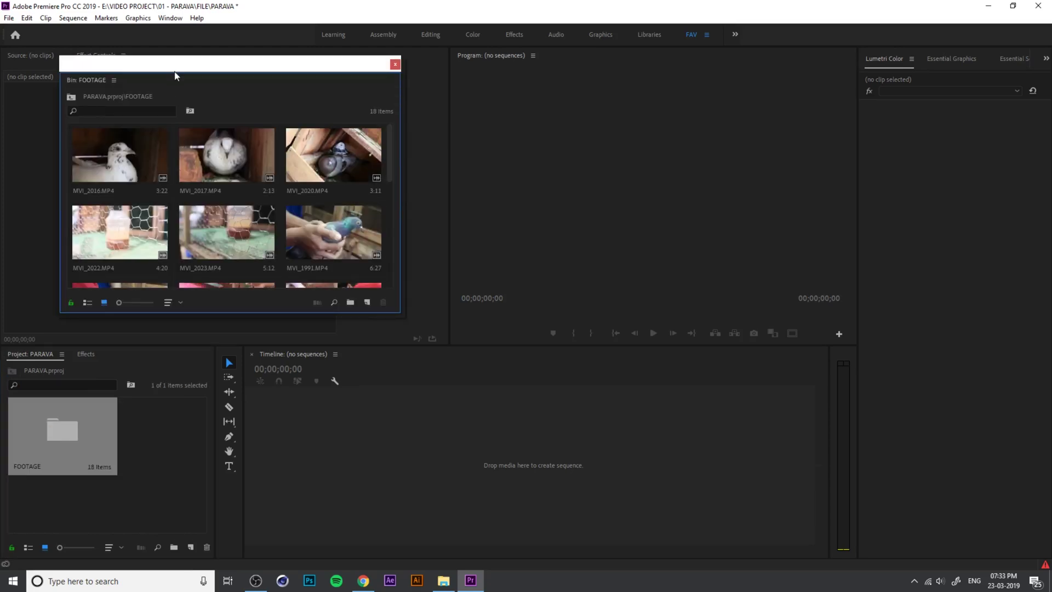
pyautogui.moveTo(187, 62); pyautogui.dragTo(685, 92)
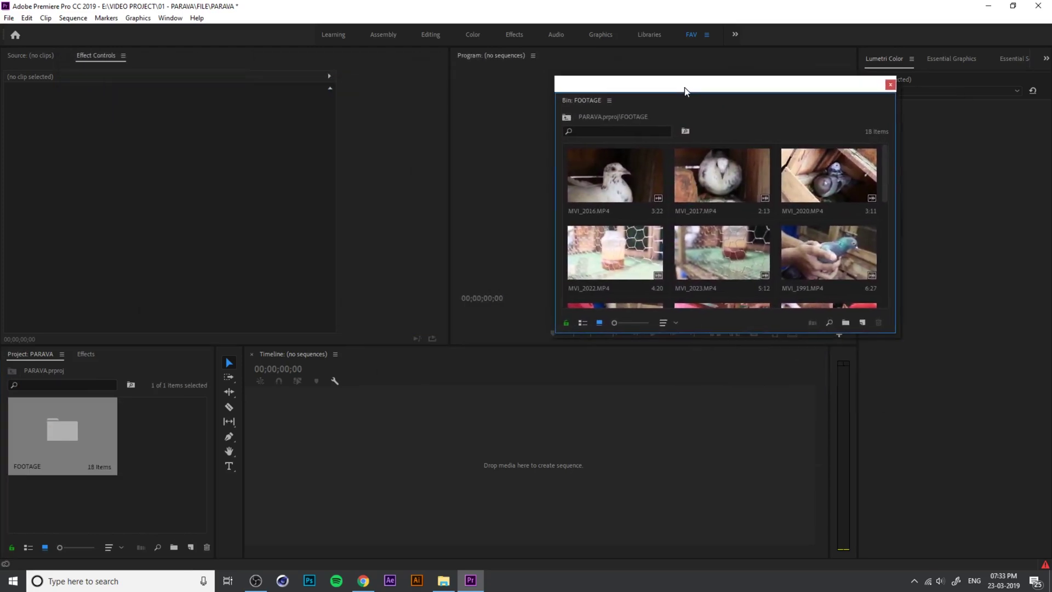
pyautogui.moveTo(568, 100); pyautogui.dragTo(431, 140)
pyautogui.moveTo(224, 153); pyautogui.dragTo(275, 154)
pyautogui.moveTo(440, 126); pyautogui.dragTo(455, 314)
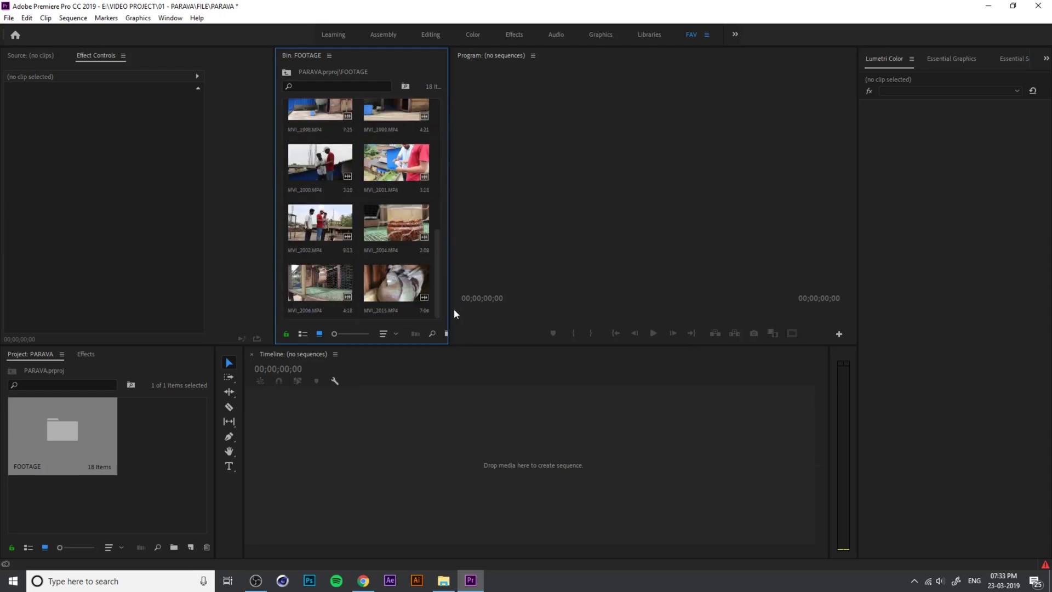
# Undock the FOOTAGE bin panel and dock it back between Effect Controls and the Program monitor.
pyautogui.click(329, 56)
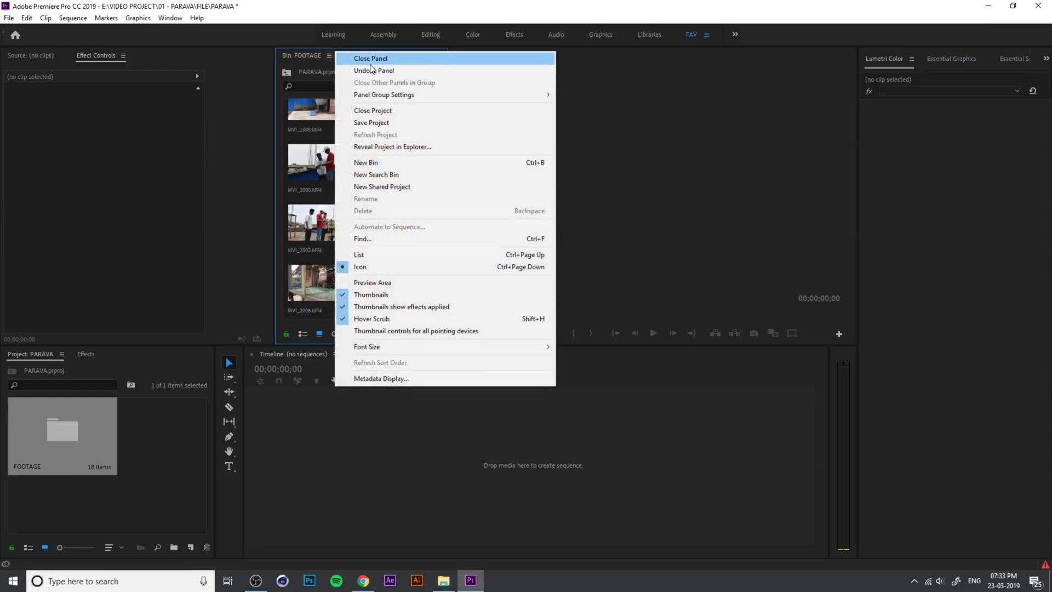
pyautogui.click(373, 71)
pyautogui.moveTo(361, 45); pyautogui.dragTo(291, 138)
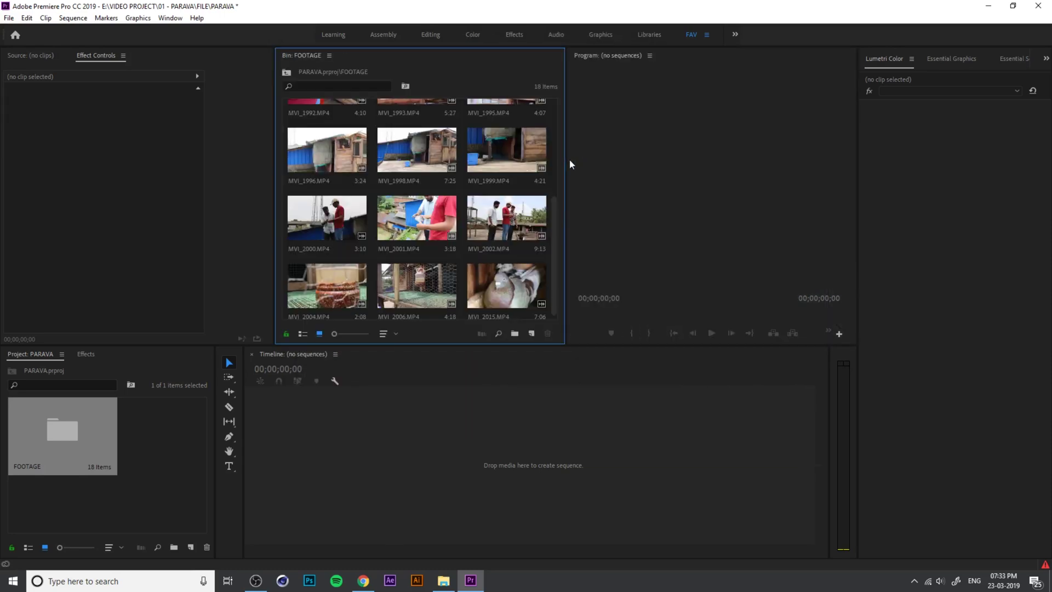
# Narrow the FOOTAGE bin panel and the Lumetri Color panel to enlarge the Program monitor.
pyautogui.moveTo(565, 164); pyautogui.dragTo(429, 175)
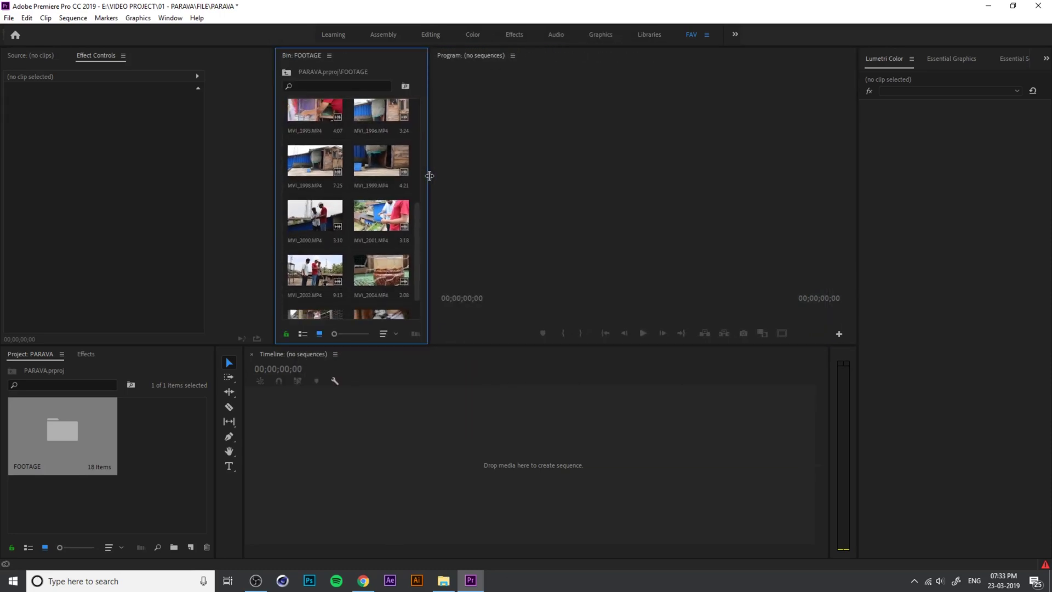
pyautogui.moveTo(858, 217); pyautogui.dragTo(935, 222)
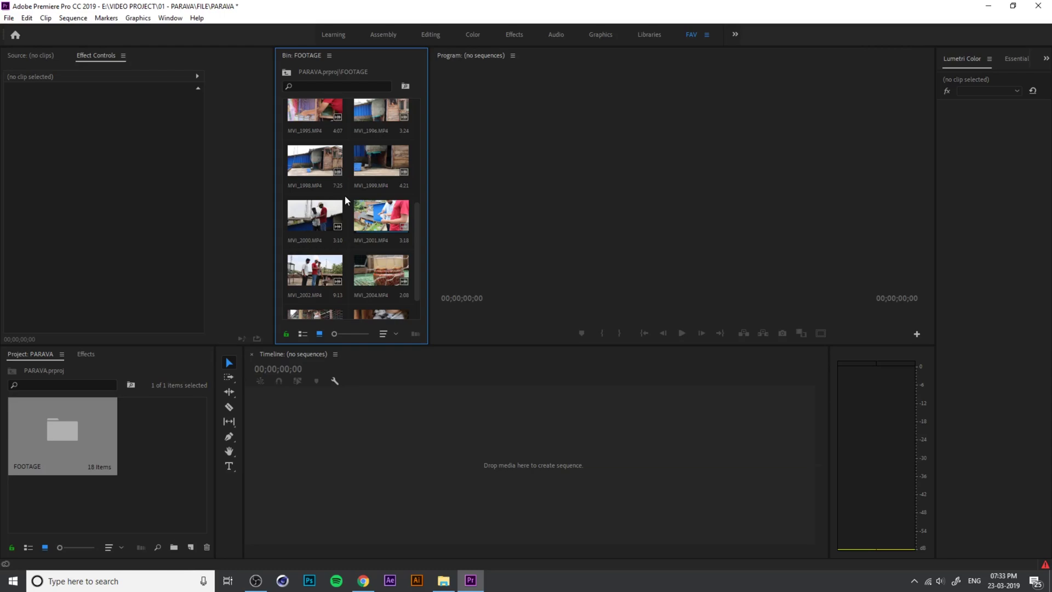
pyautogui.click(158, 442)
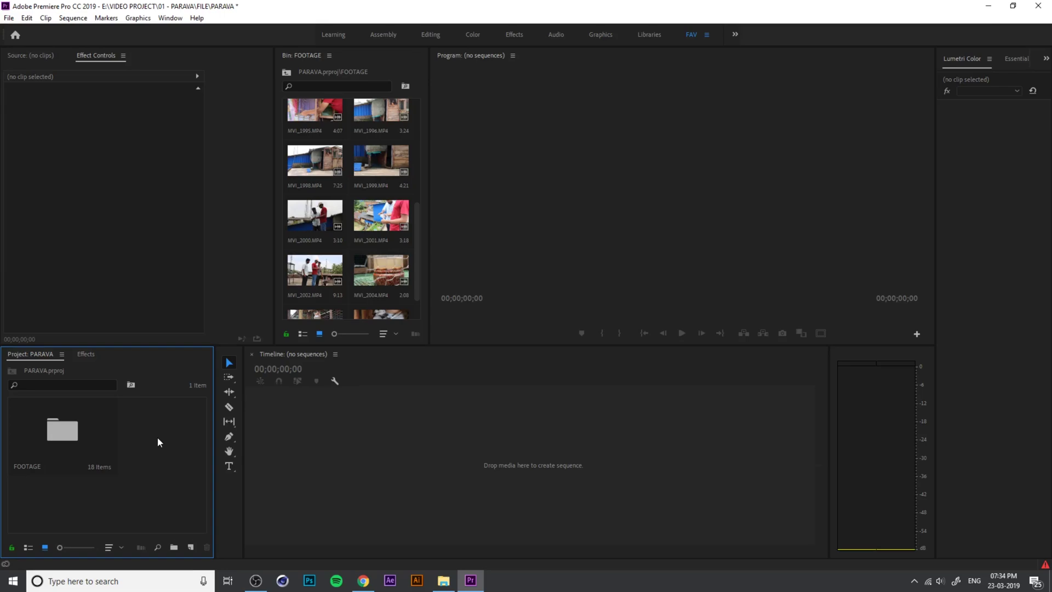
pyautogui.click(9, 18)
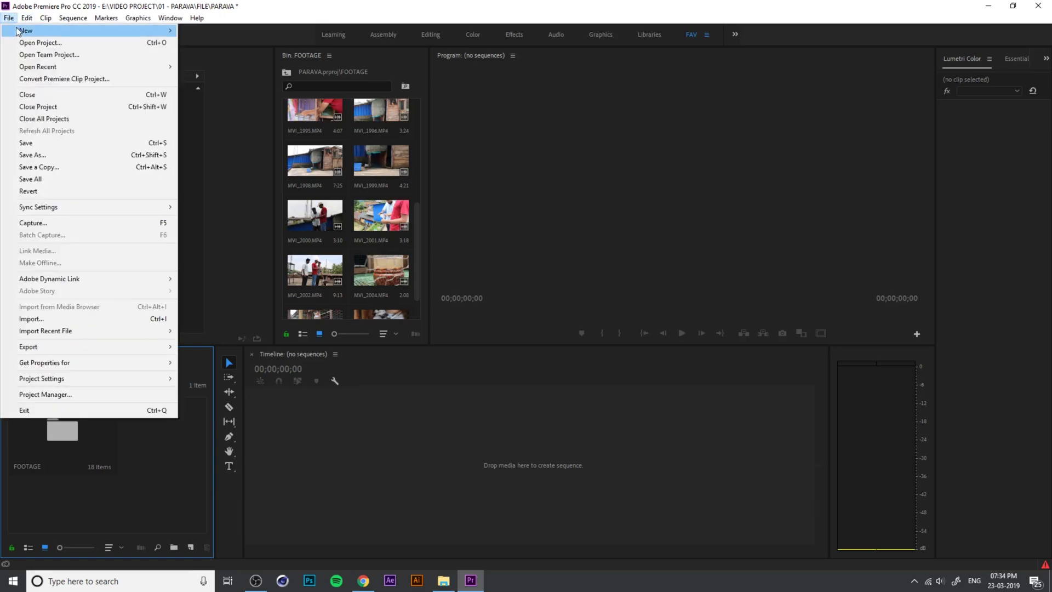
pyautogui.moveTo(18, 30)
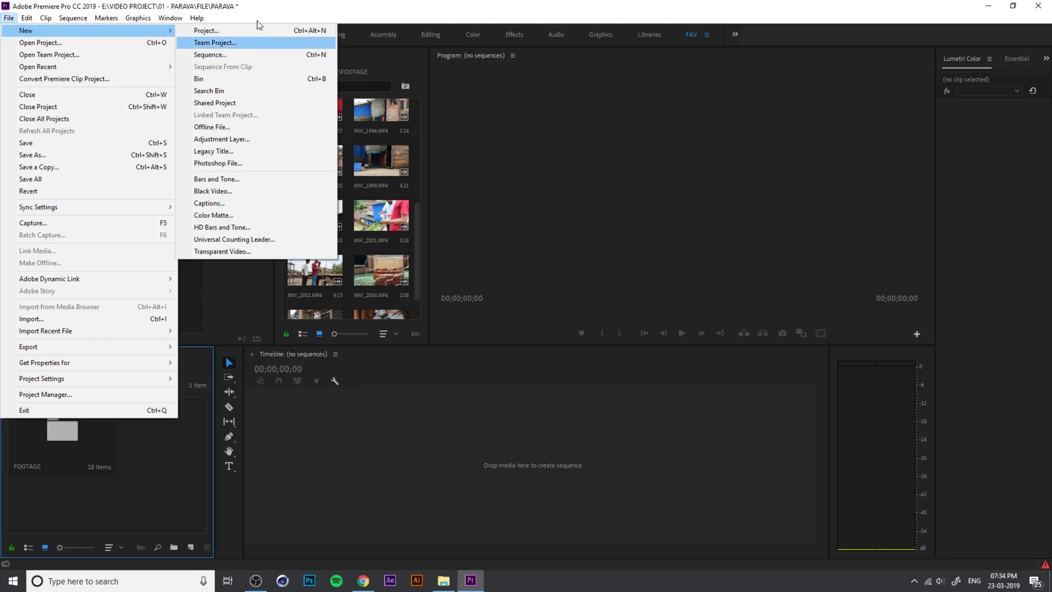
pyautogui.press('Escape')
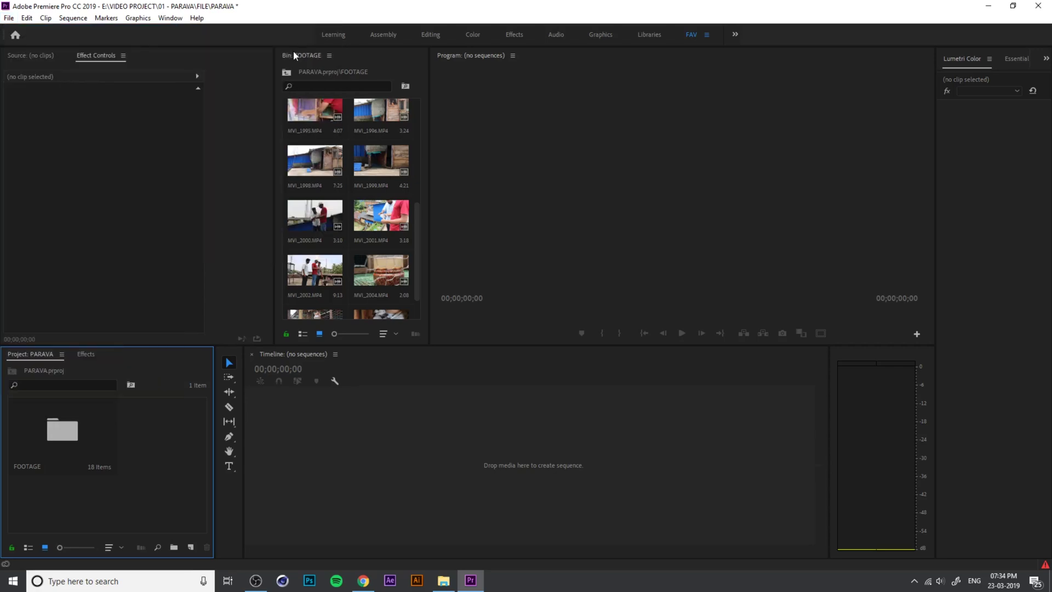
pyautogui.click(192, 549)
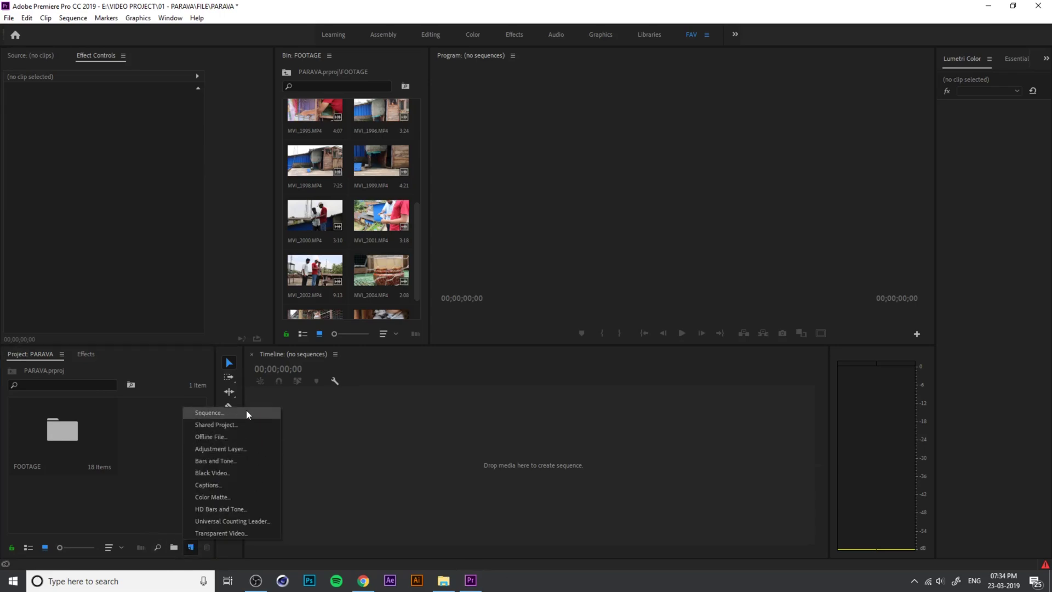
pyautogui.click(170, 434)
pyautogui.moveTo(386, 219)
pyautogui.mouseDown()
pyautogui.moveTo(415, 234)
pyautogui.moveTo(563, 522)
pyautogui.moveTo(379, 222)
pyautogui.mouseUp()
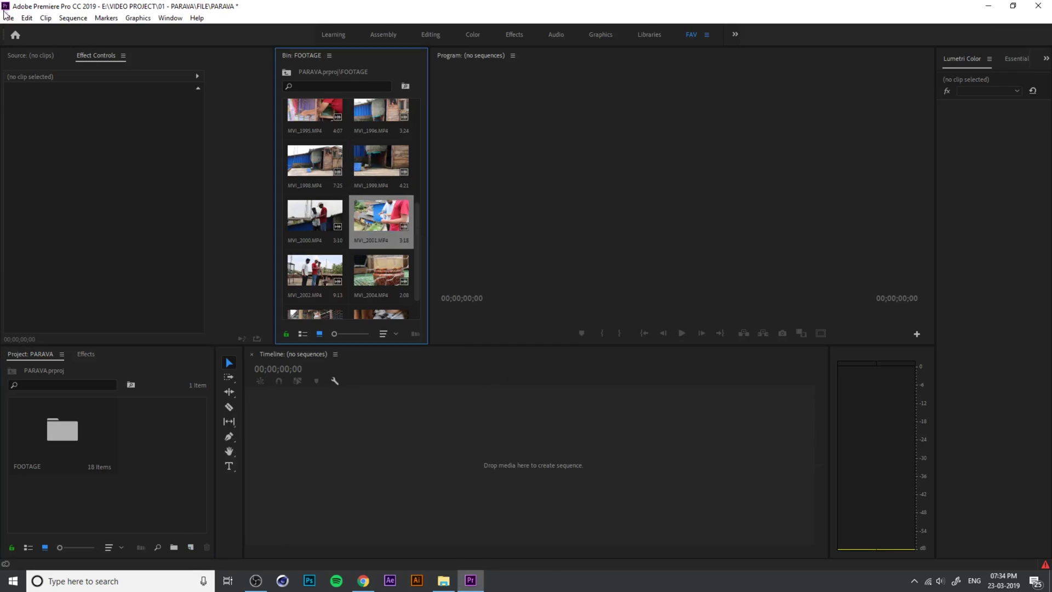
# Start a new sequence and look through the available presets, including the Canon XF MPEG2 1080p options.
pyautogui.click(10, 19)
pyautogui.moveTo(82, 30)
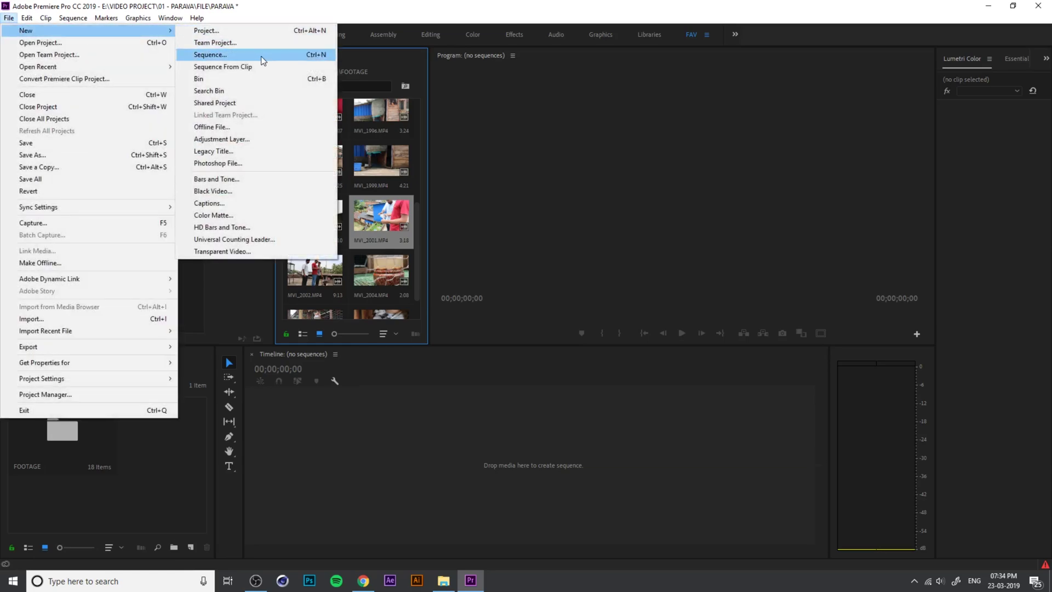
pyautogui.click(261, 56)
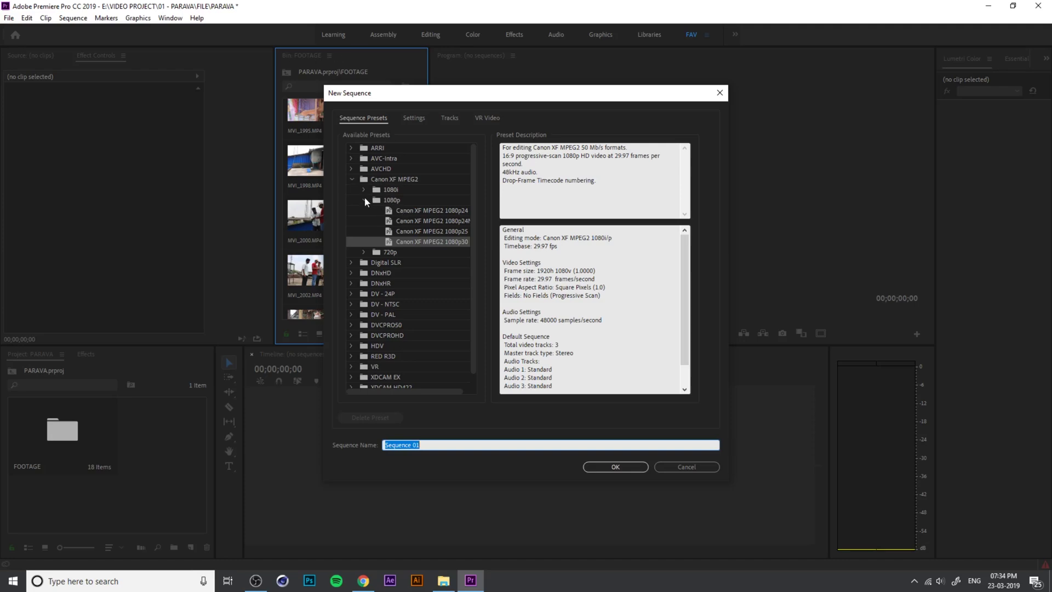
pyautogui.click(390, 200)
pyautogui.click(397, 248)
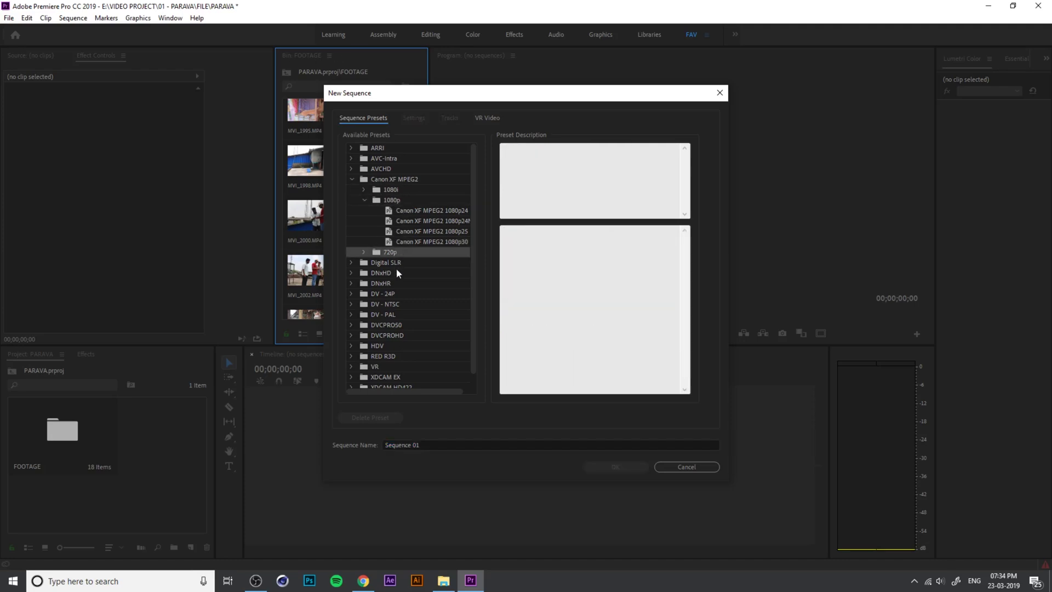
pyautogui.scroll(-1, 398, 304)
pyautogui.click(391, 343)
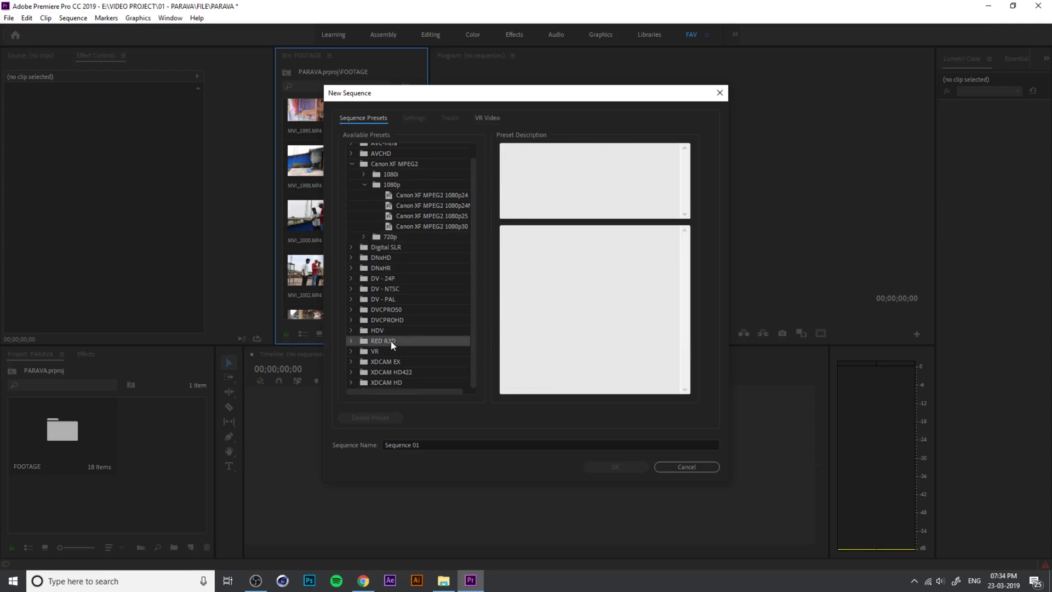
pyautogui.scroll(1, 412, 329)
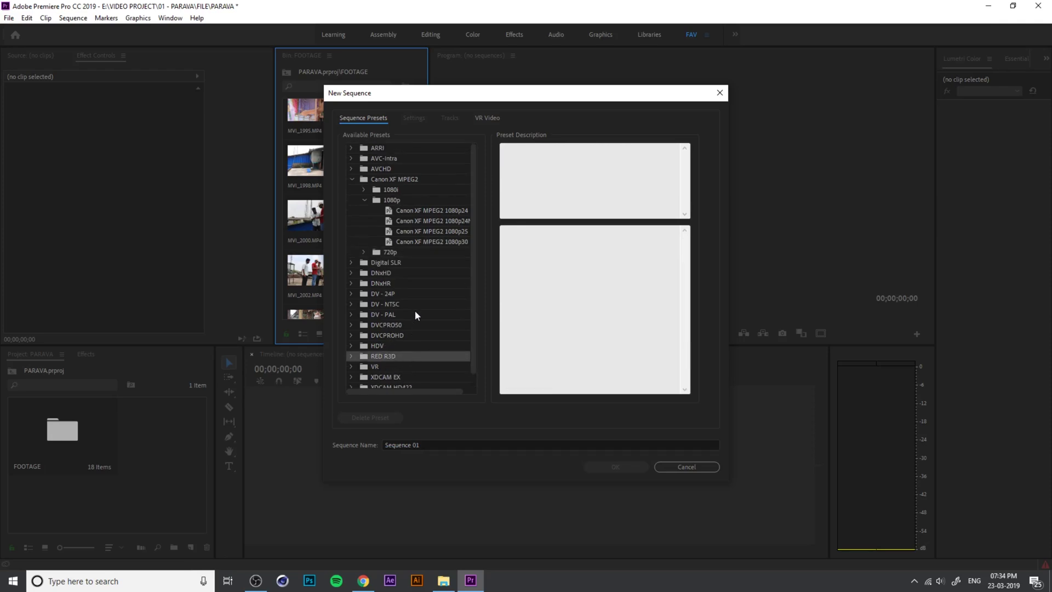
pyautogui.click(422, 214)
pyautogui.click(415, 233)
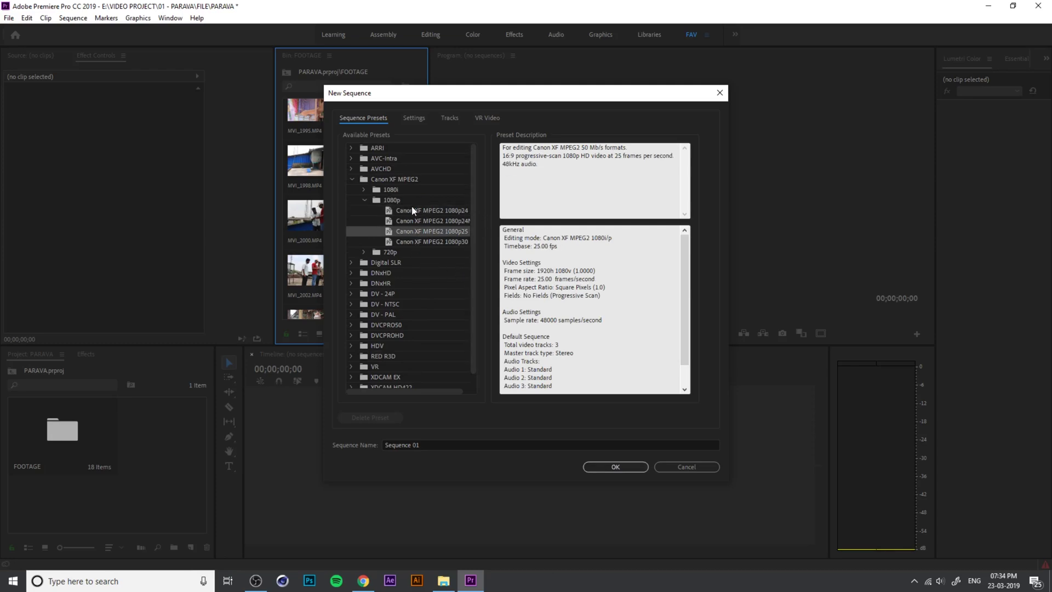
# Check which resolution groups the Digital SLR sequence presets offer, then collapse that preset group.
pyautogui.click(352, 179)
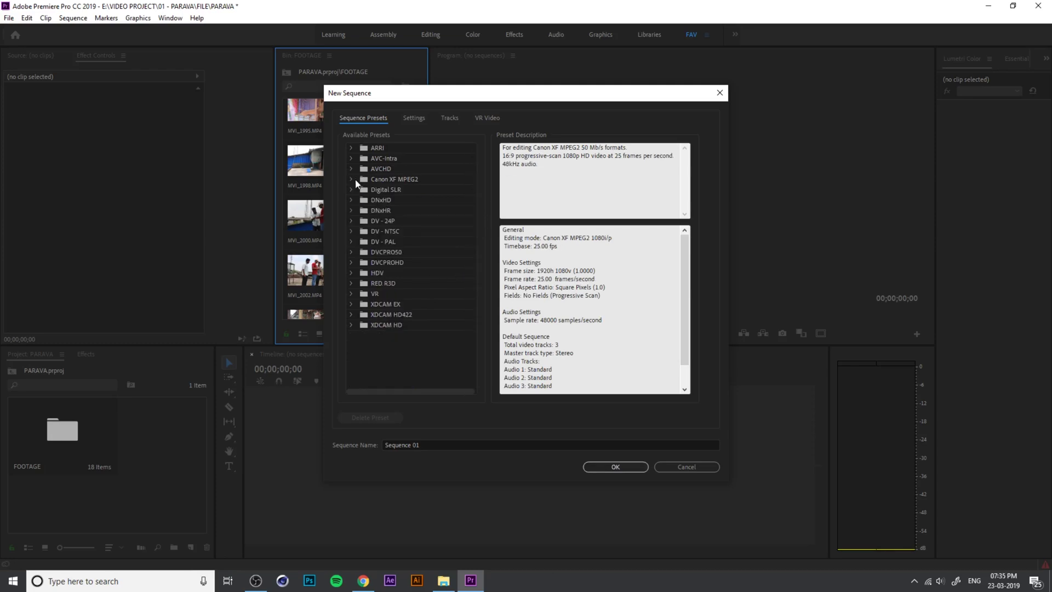
pyautogui.click(393, 190)
pyautogui.click(351, 190)
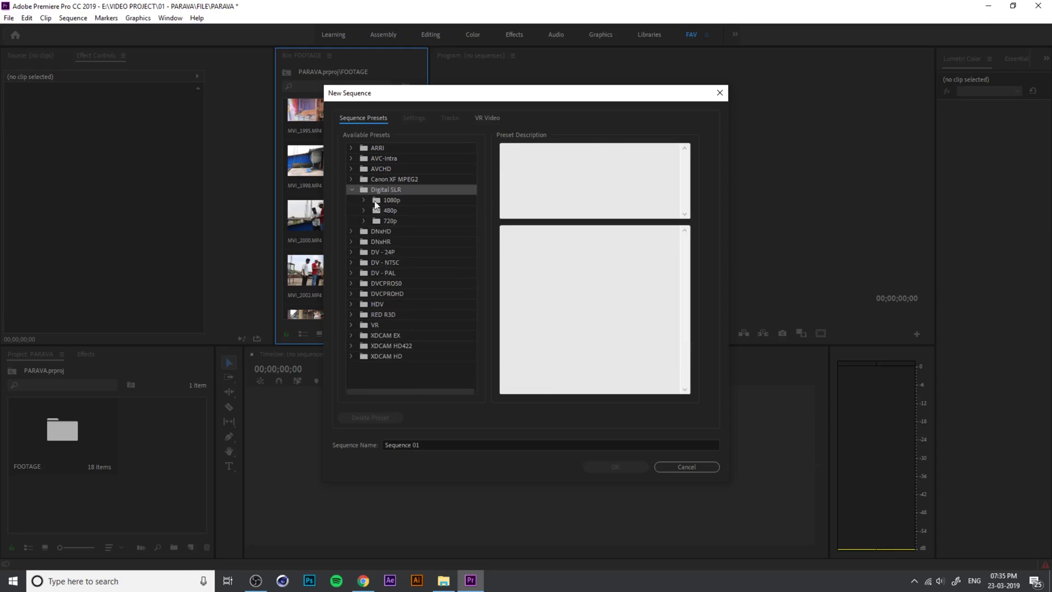
pyautogui.click(353, 189)
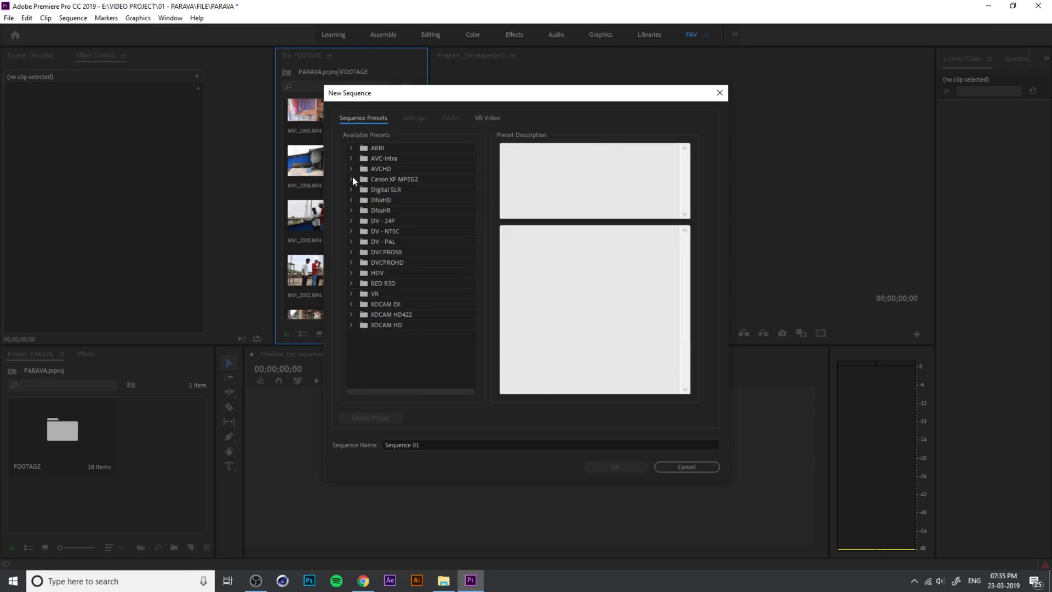
# Compare the Canon XF MPEG2 1080p presets by frame rate and select Canon XF MPEG2 1080p30 for the sequence.
pyautogui.click(351, 179)
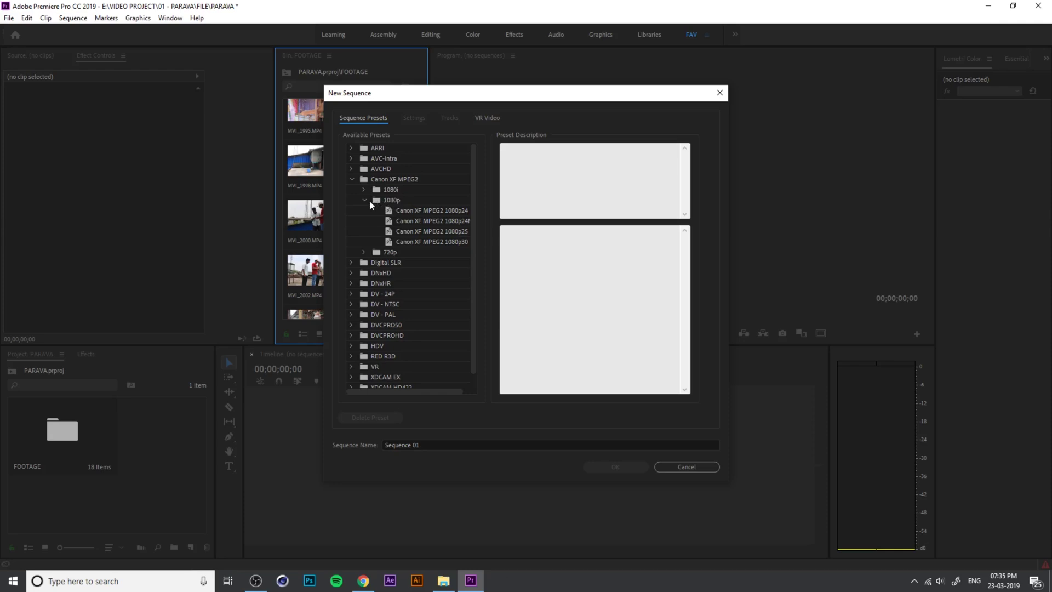
pyautogui.click(405, 200)
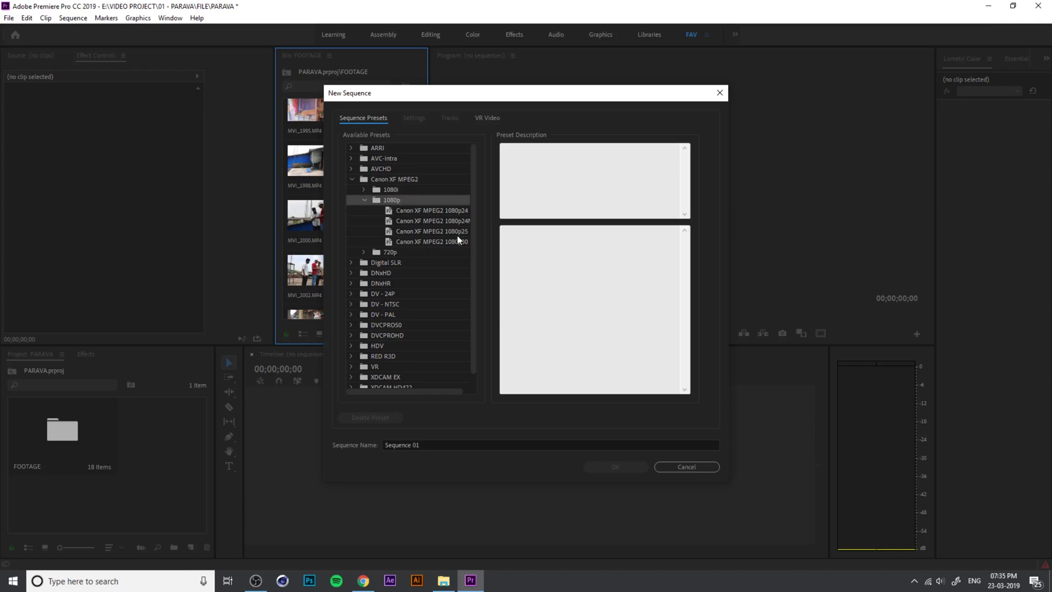
pyautogui.click(453, 212)
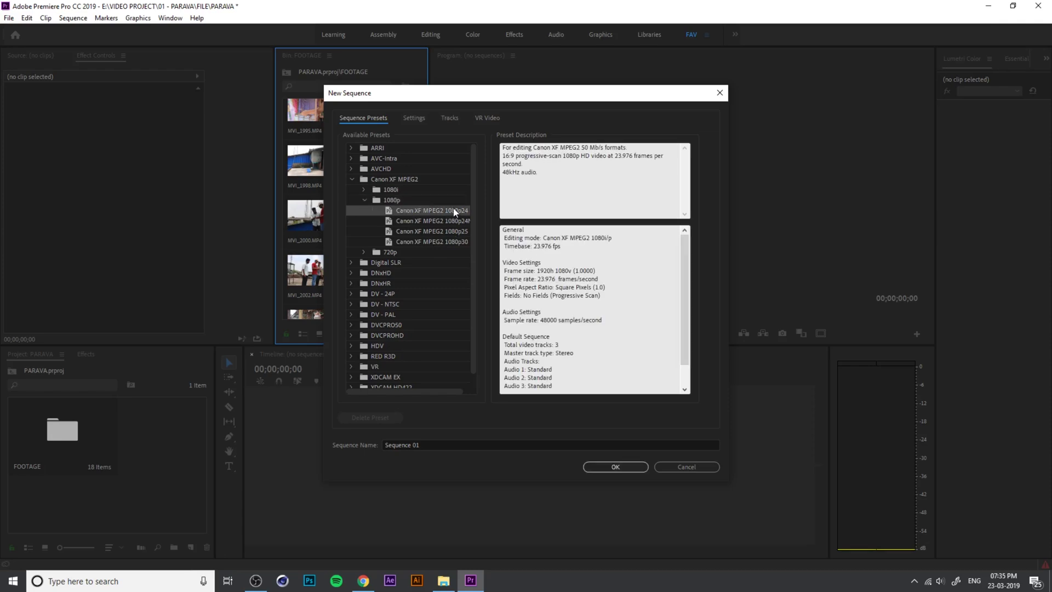
pyautogui.click(455, 220)
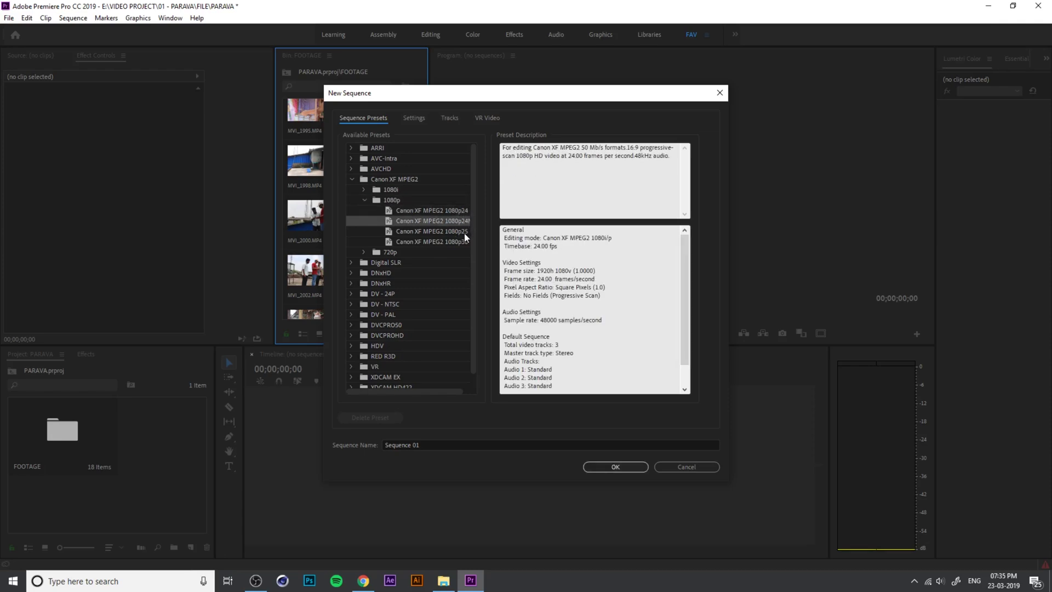
pyautogui.click(463, 232)
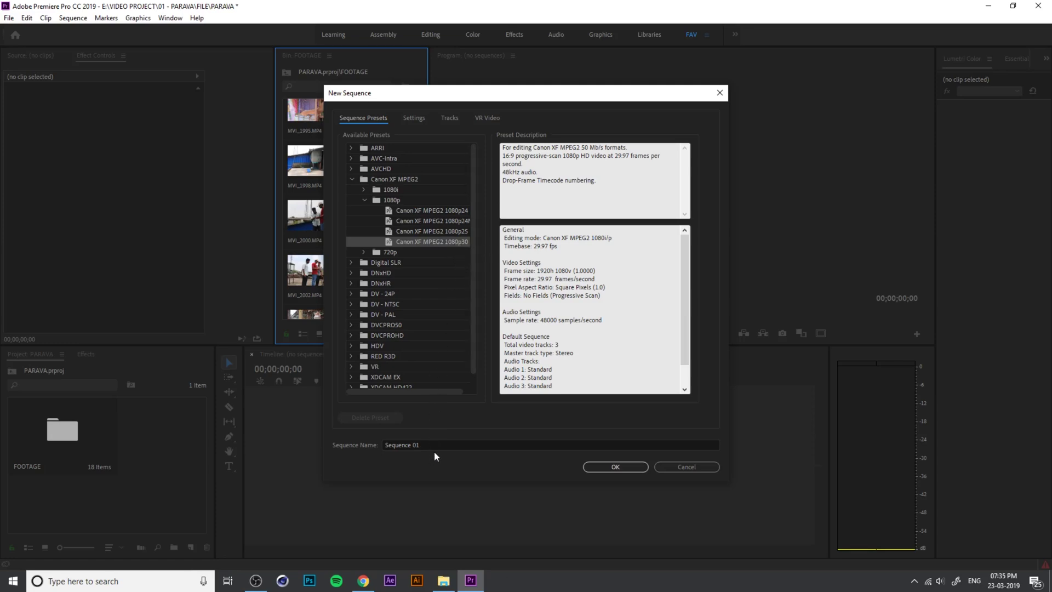
pyautogui.click(449, 445)
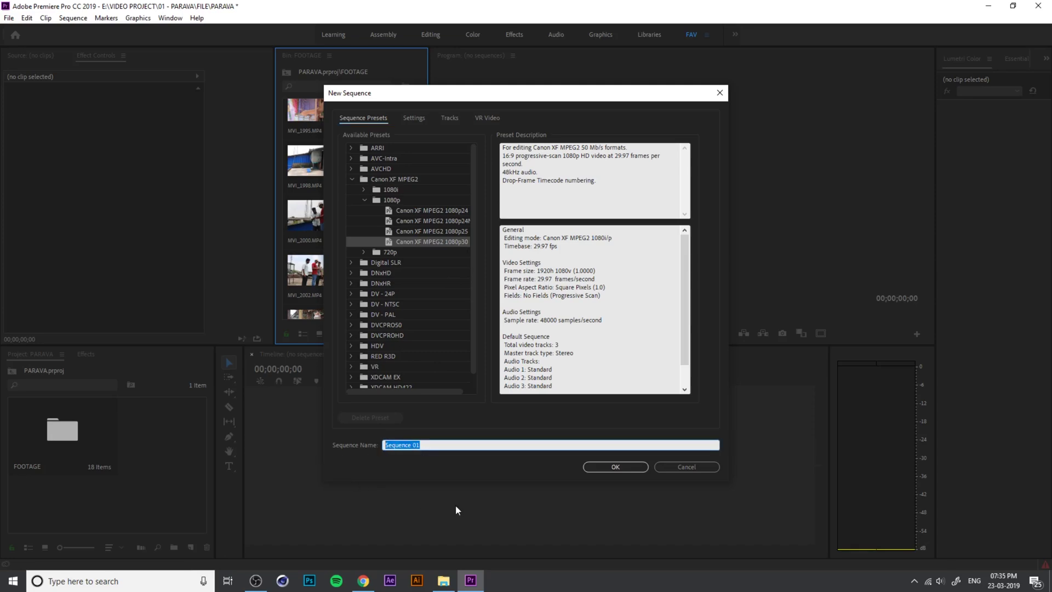
pyautogui.click(455, 241)
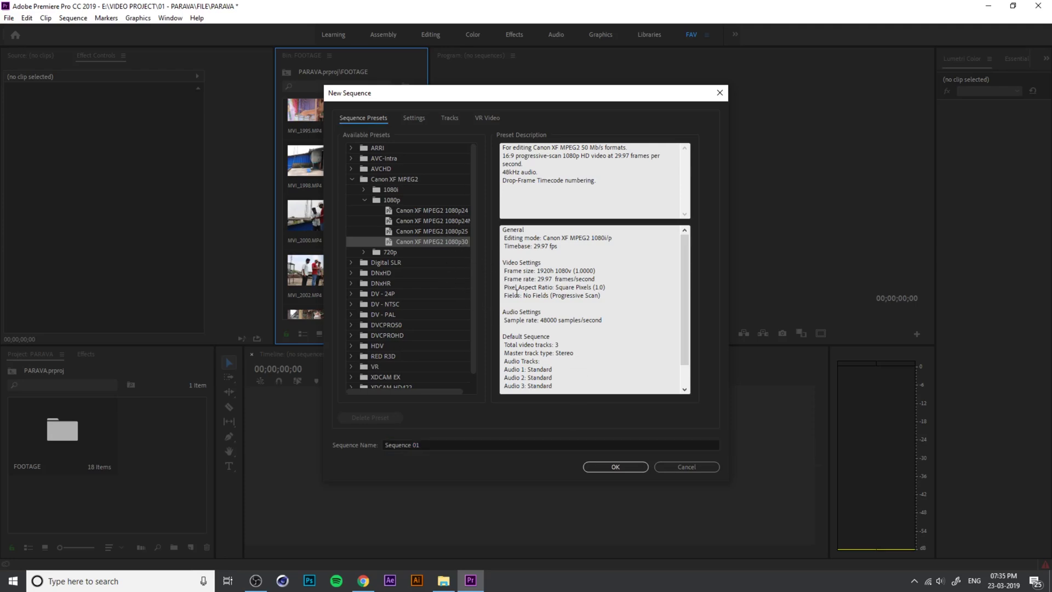
# Name the sequence MAIN and create it.
pyautogui.click(435, 445)
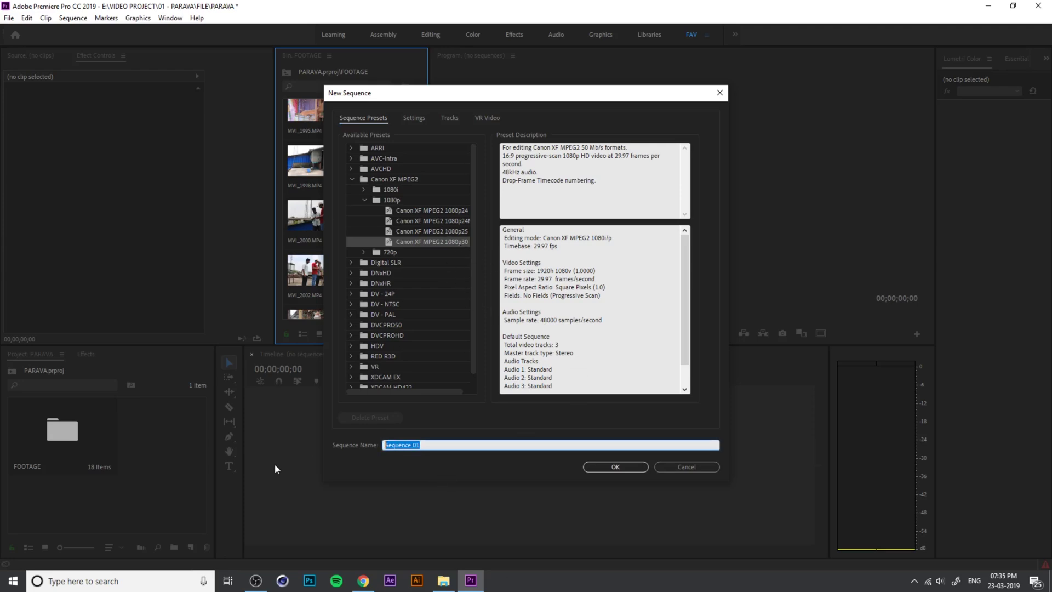
pyautogui.write('MAIN')
pyautogui.click(627, 466)
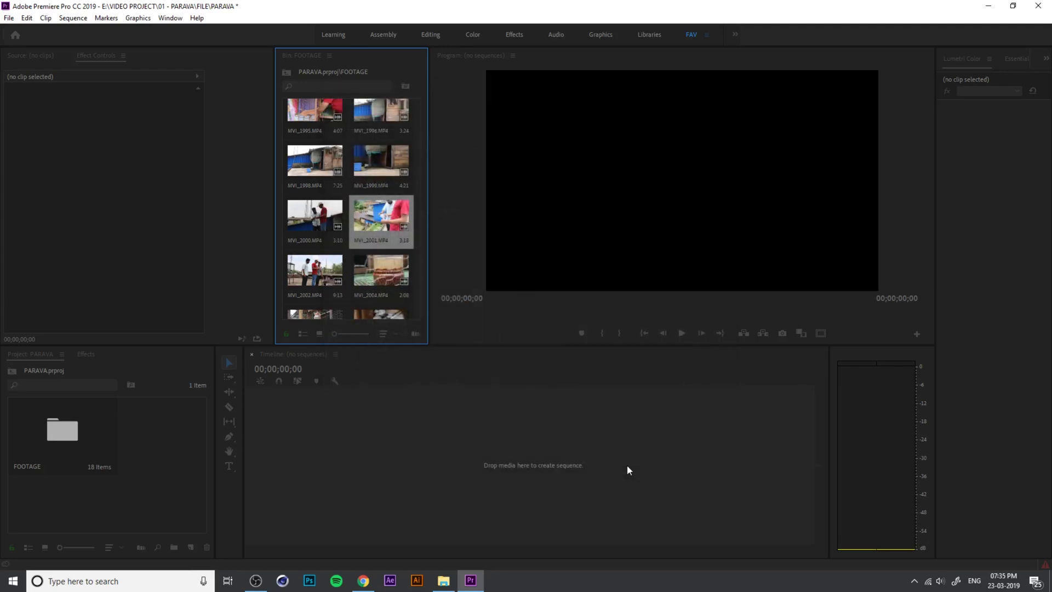
# Move the MAIN sequence from the FOOTAGE bin to the project root, and narrow the audio meters to widen the timeline.
pyautogui.click(125, 468)
pyautogui.click(370, 296)
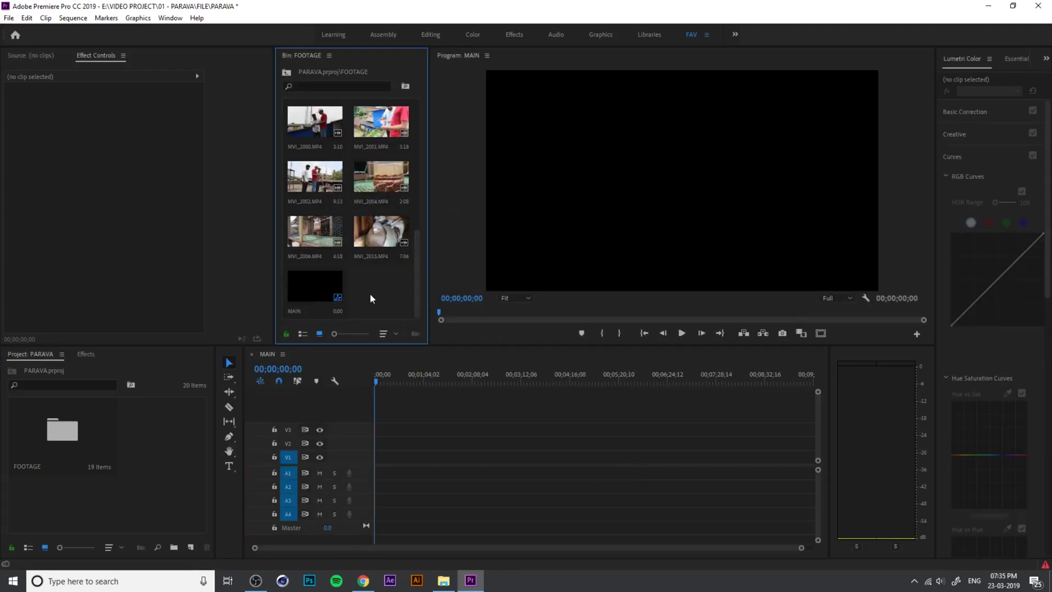
pyautogui.click(321, 298)
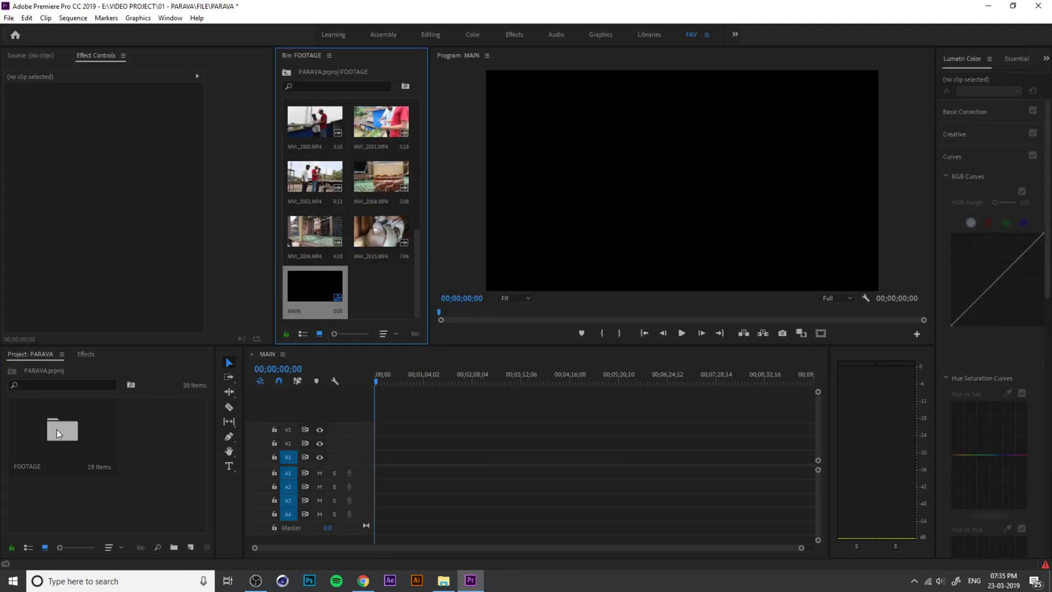
pyautogui.moveTo(311, 282); pyautogui.dragTo(139, 462)
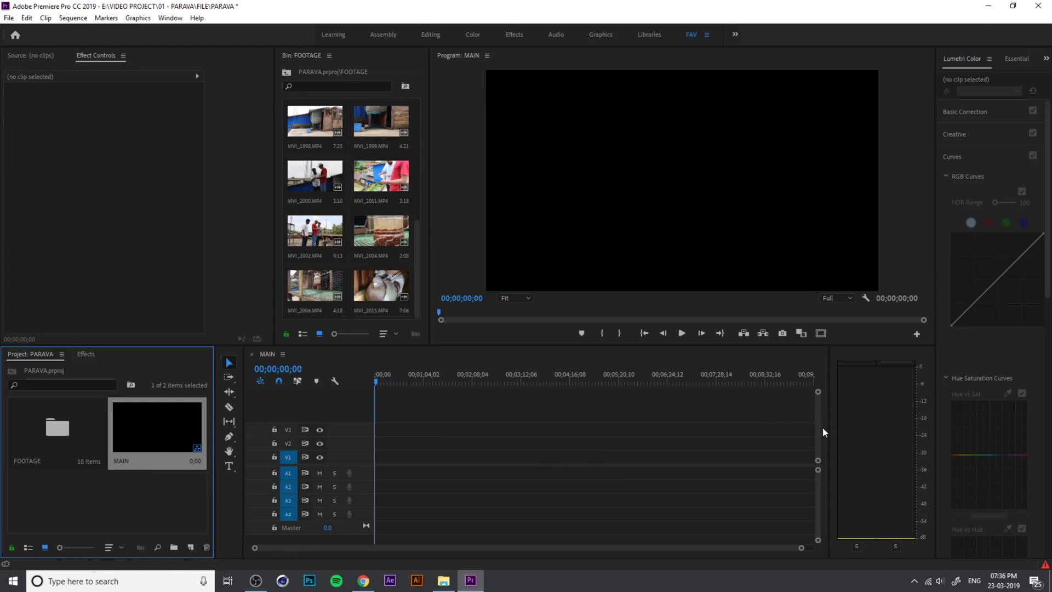
pyautogui.moveTo(829, 430); pyautogui.dragTo(904, 432)
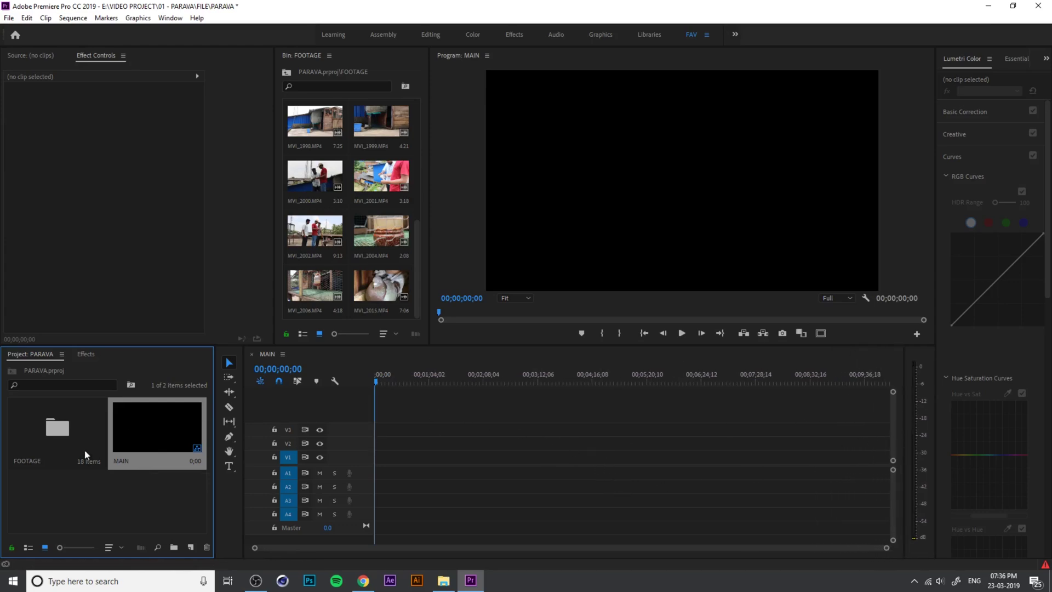
pyautogui.click(91, 511)
# Load MVI_2002.MP4 in the Source monitor and place it at the start of track V1.
pyautogui.doubleClick(322, 230)
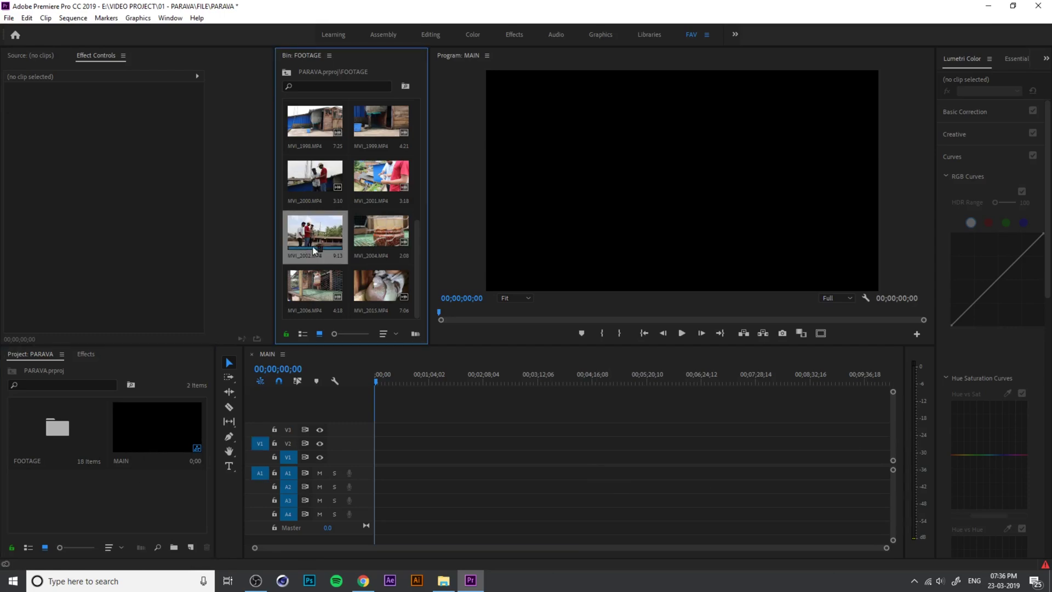
pyautogui.moveTo(301, 227); pyautogui.dragTo(369, 460)
pyautogui.moveTo(369, 460); pyautogui.dragTo(371, 459)
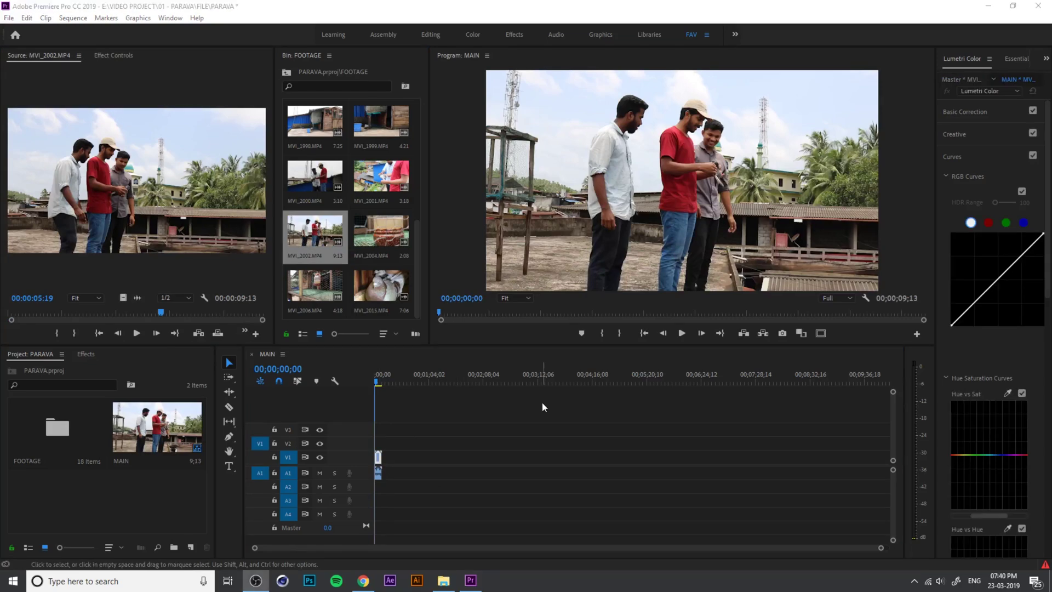
# Add MVI_2001.MP4 to track V1 directly after the first clip and scrub across the join.
pyautogui.click(378, 179)
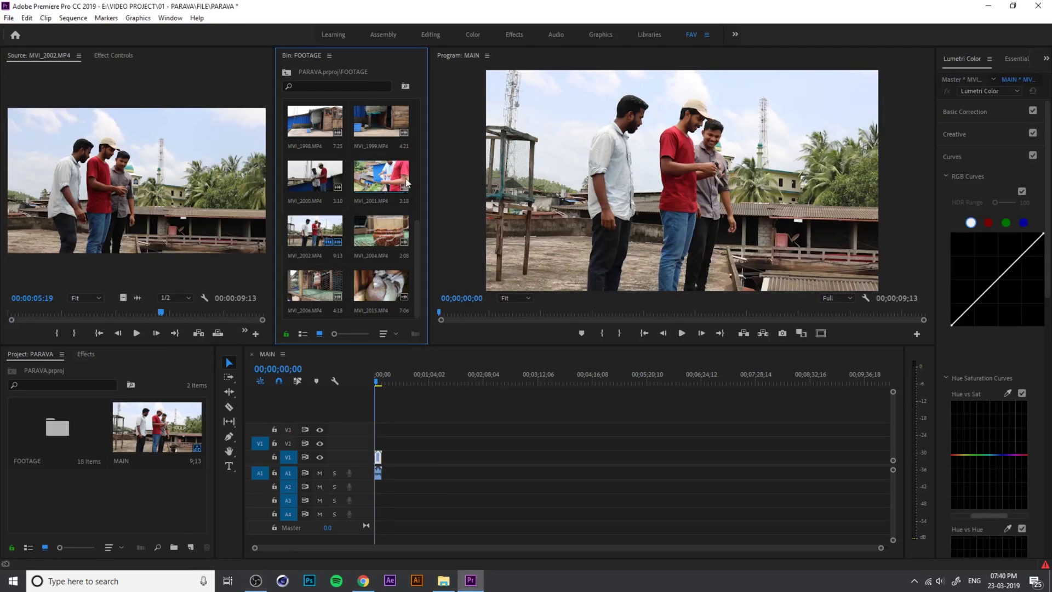
pyautogui.moveTo(362, 181); pyautogui.dragTo(384, 464)
pyautogui.click(380, 381)
pyautogui.moveTo(382, 381); pyautogui.dragTo(389, 369)
# Load MVI_2004.MP4 in the Source monitor and place it on track V2 after the two V1 clips.
pyautogui.doubleClick(390, 230)
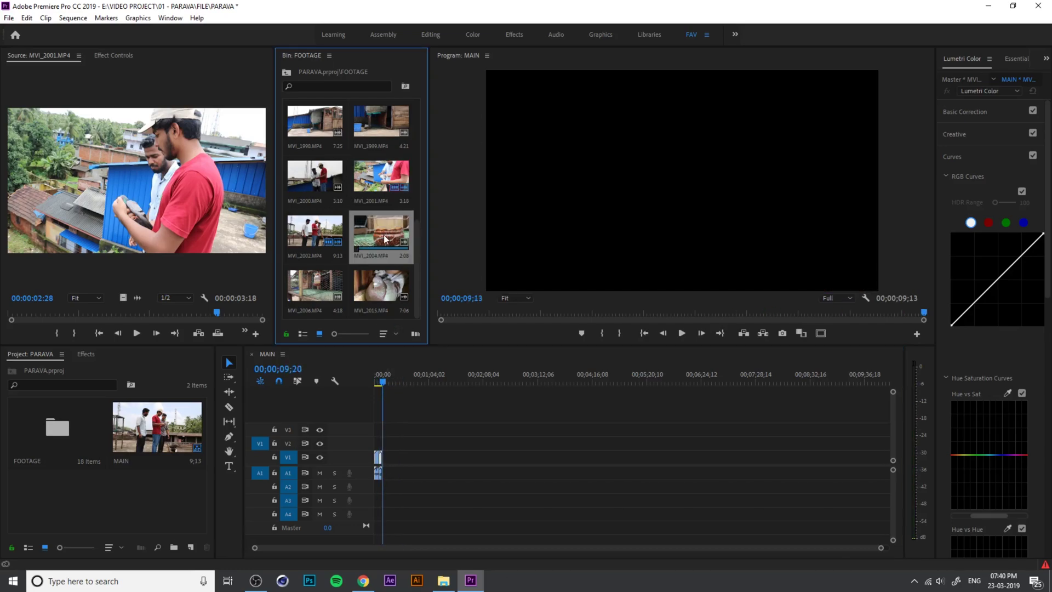
pyautogui.moveTo(382, 241); pyautogui.dragTo(388, 473)
pyautogui.moveTo(382, 381); pyautogui.dragTo(382, 383)
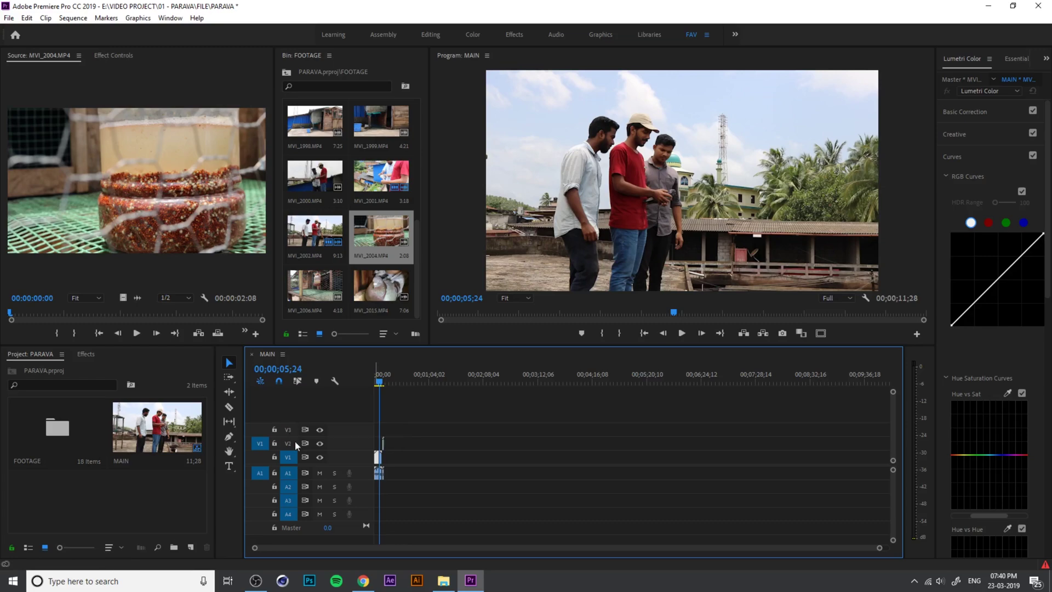
pyautogui.rightClick(333, 415)
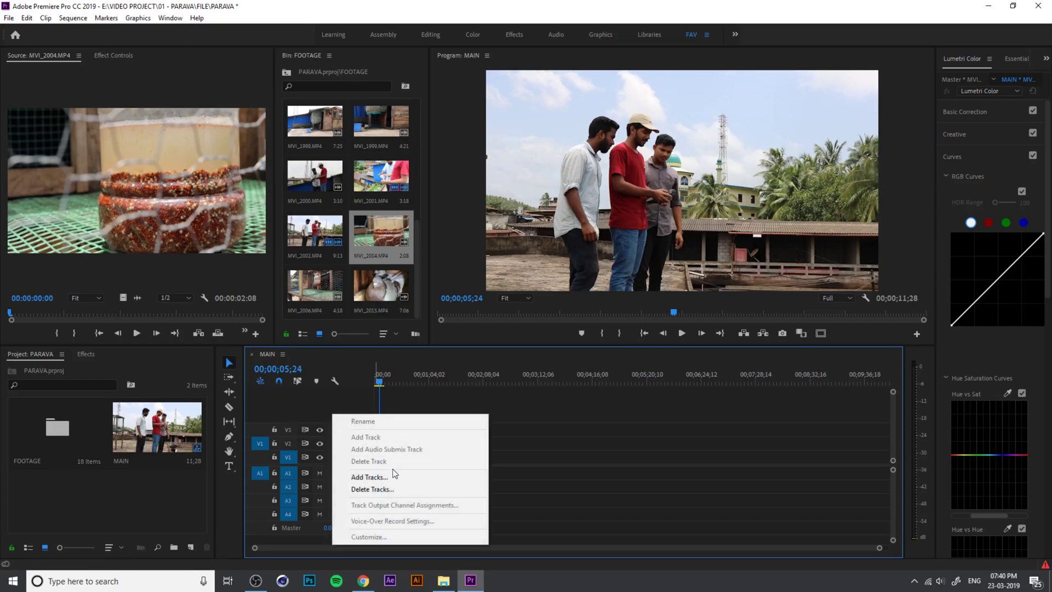
pyautogui.click(305, 410)
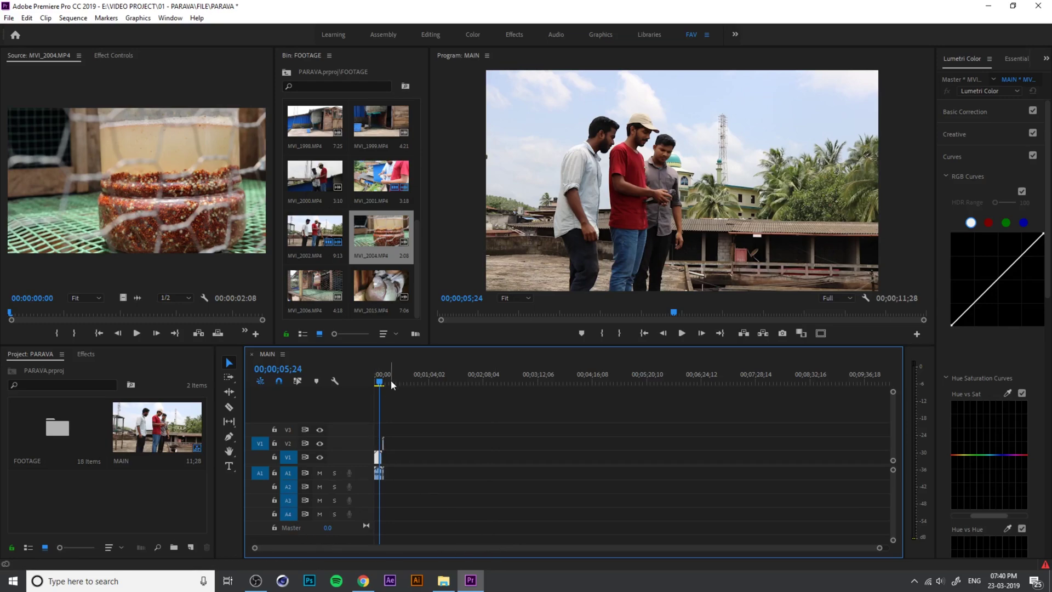
# Return the playhead to the start of the MAIN sequence and zoom the timeline in and out to view the clips.
pyautogui.moveTo(390, 383); pyautogui.dragTo(371, 383)
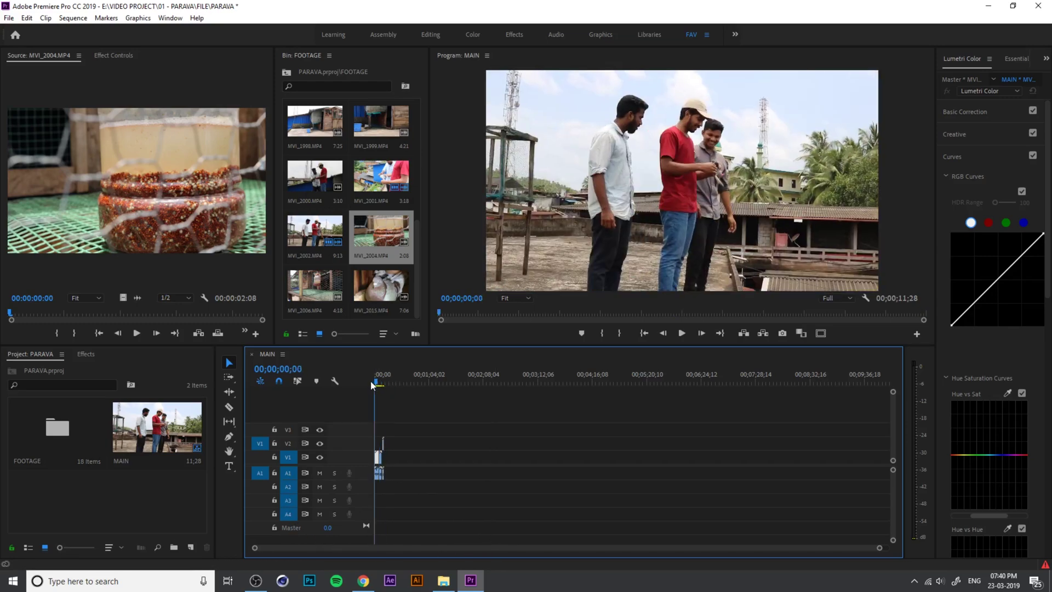
pyautogui.press('=')
pyautogui.press('=')
pyautogui.press('=')
pyautogui.press('=')
pyautogui.press('=')
pyautogui.press('-')
pyautogui.press('-')
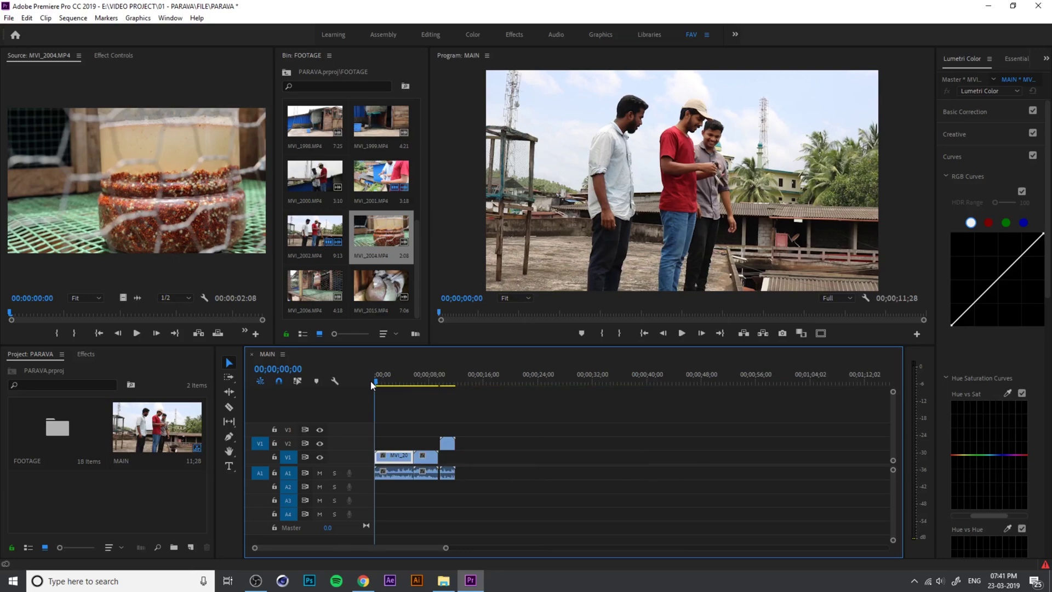
pyautogui.press('-')
pyautogui.press('-')
pyautogui.press('=')
pyautogui.press('=')
pyautogui.press('-')
pyautogui.press('-')
pyautogui.press('=')
pyautogui.press('=')
pyautogui.press('=')
pyautogui.press('=')
pyautogui.press('-')
pyautogui.press('-')
pyautogui.press('-')
pyautogui.press('-')
pyautogui.press('=')
pyautogui.press('=')
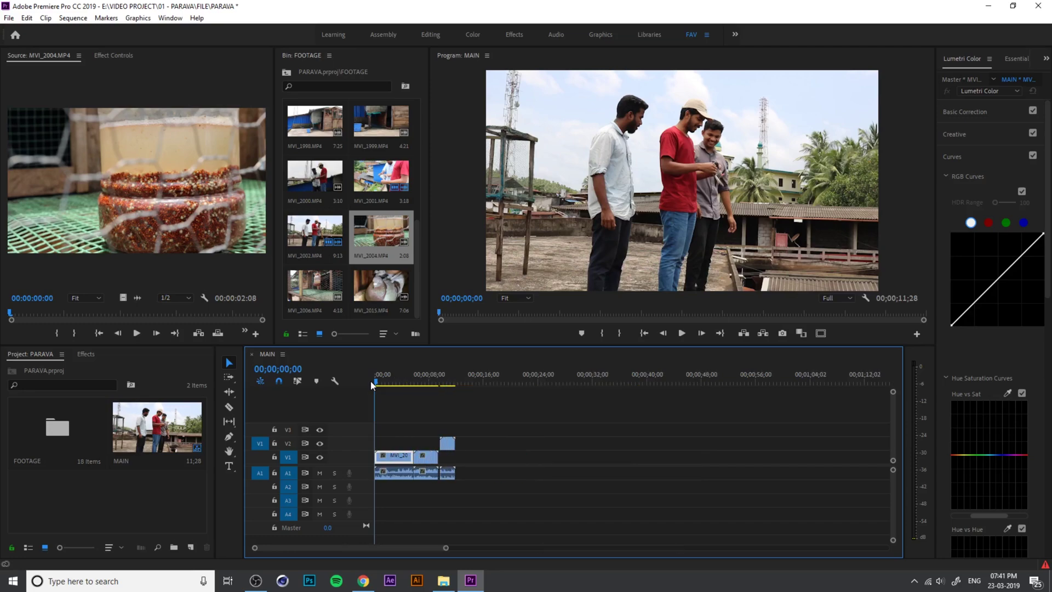